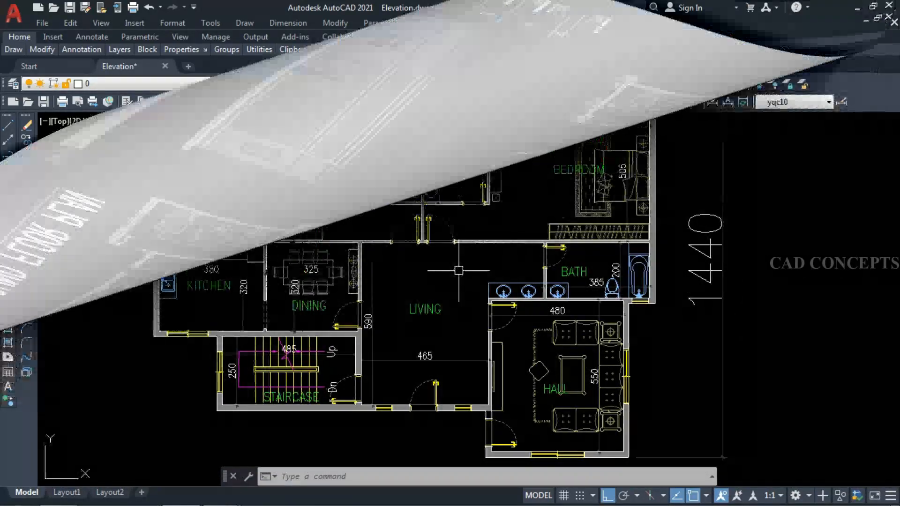
Step: Draw a polyline from the kitchen's lower-left corner, down and across below the plan, and up to the right bath's outer corner
{"action": "scroll", "coordinate": [459, 271], "scroll_direction": "down", "scroll_amount": 2}
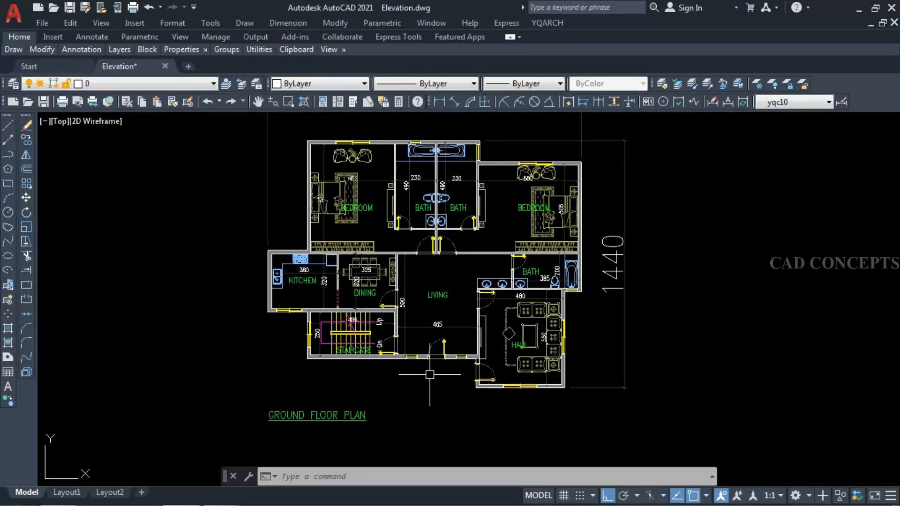
{"action": "left_click", "coordinate": [323, 340]}
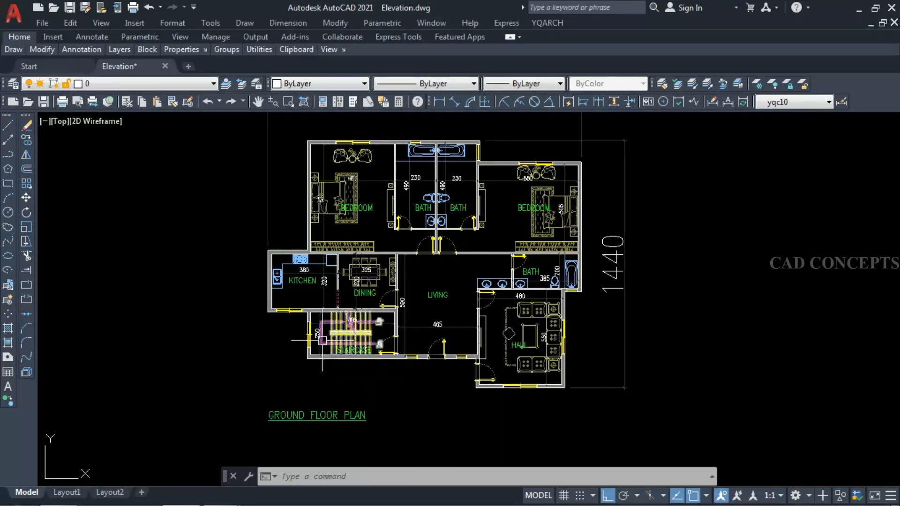
{"action": "key", "text": "Escape"}
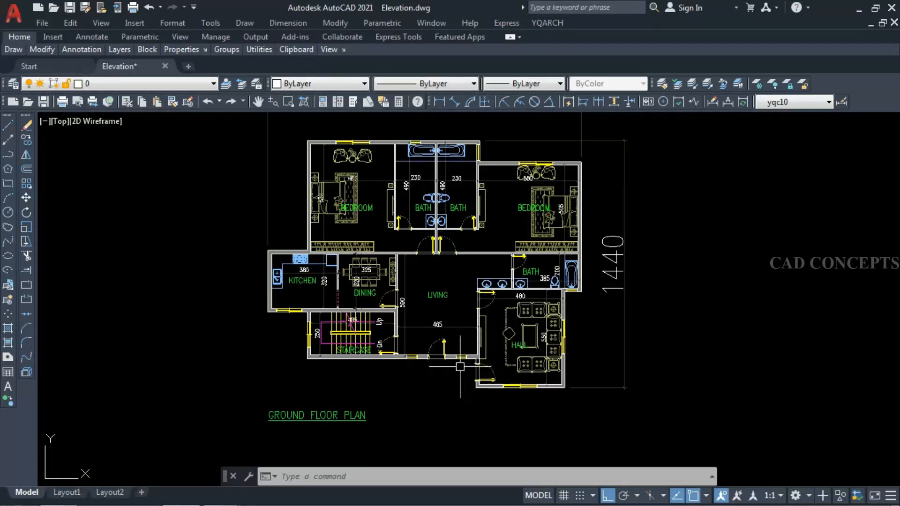
{"action": "type", "text": "P"}
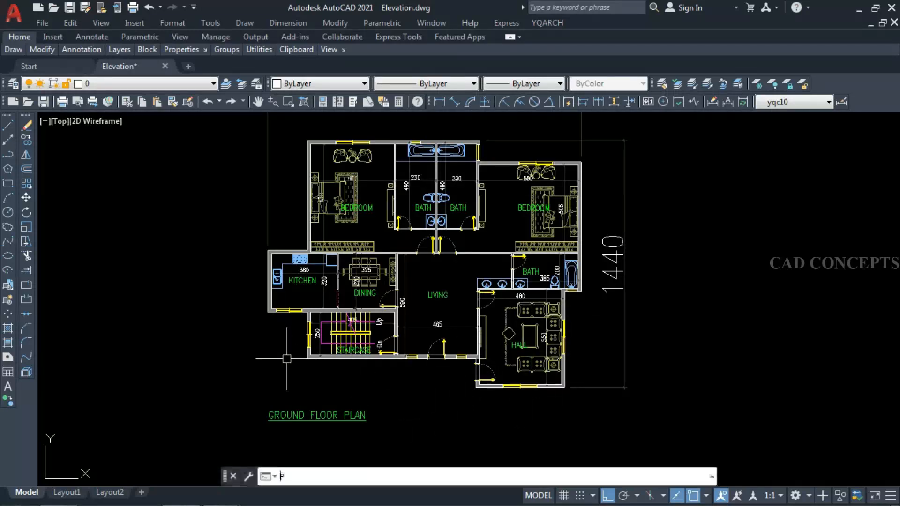
{"action": "type", "text": "L"}
{"action": "key", "text": "Return"}
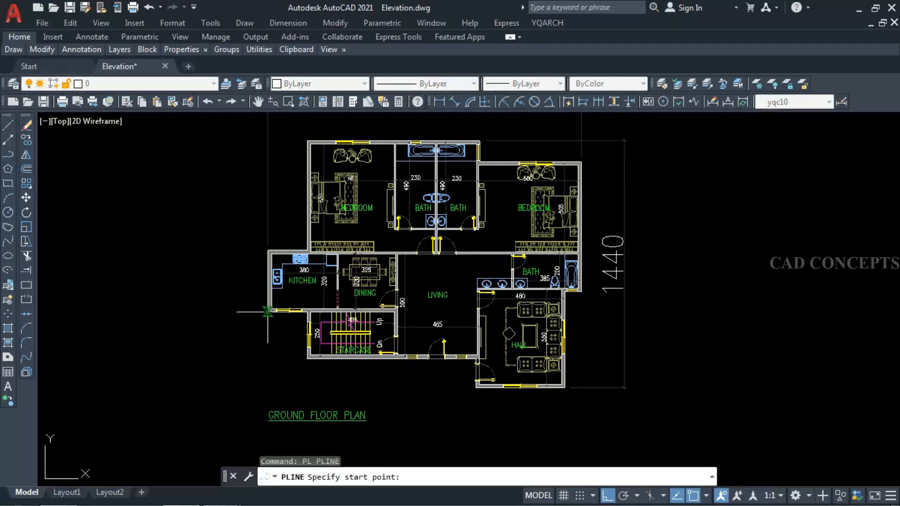
{"action": "left_click", "coordinate": [268, 312]}
{"action": "left_click", "coordinate": [268, 402]}
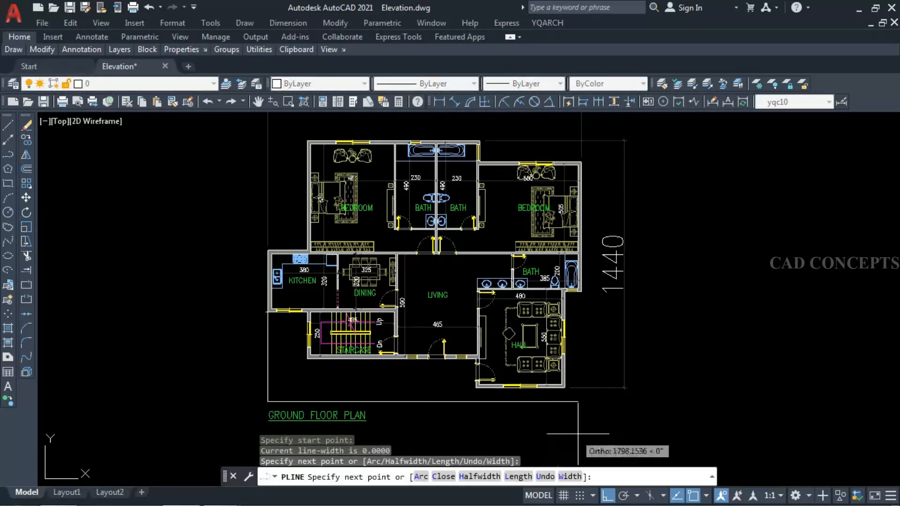
{"action": "left_click", "coordinate": [581, 402]}
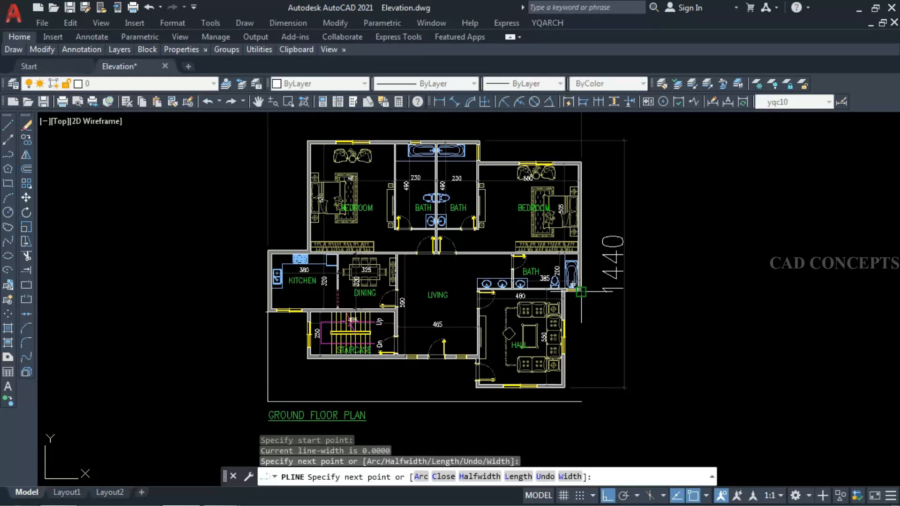
{"action": "left_click", "coordinate": [582, 291]}
{"action": "key", "text": "Escape"}
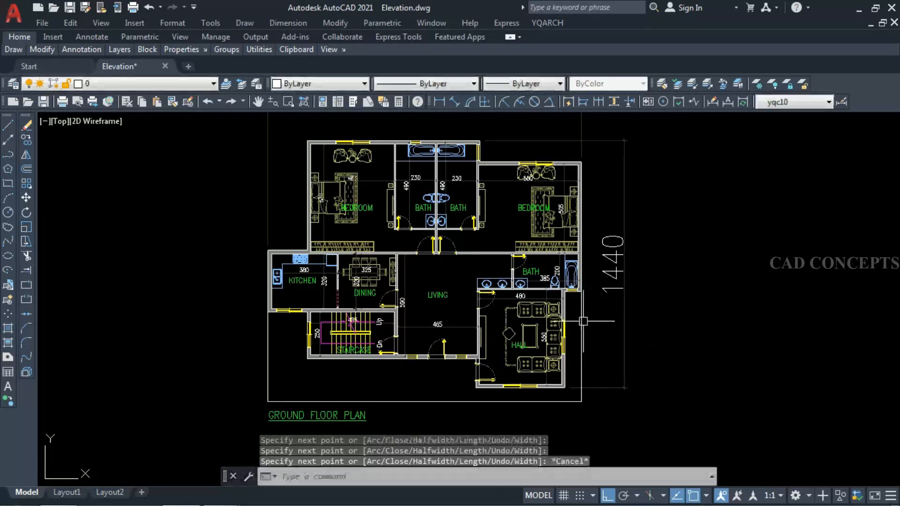
{"action": "left_click", "coordinate": [582, 322]}
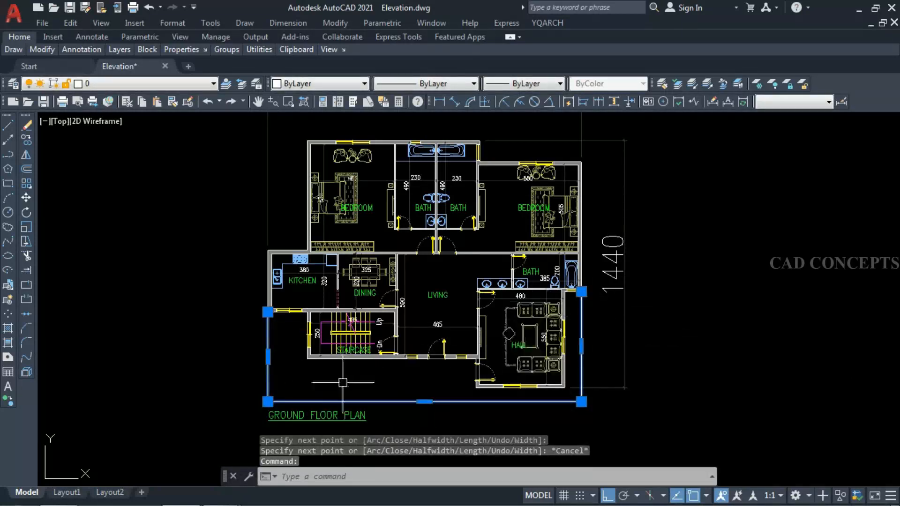
{"action": "key", "text": "Escape"}
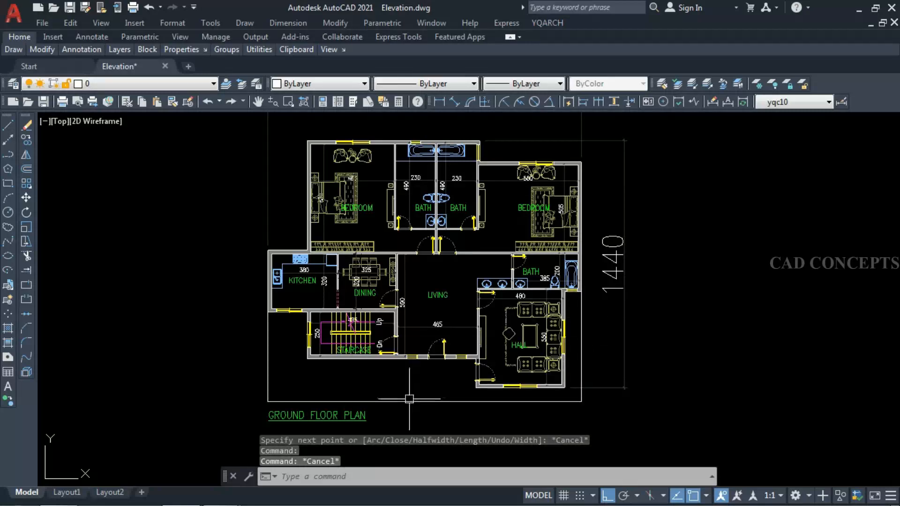
{"action": "left_click", "coordinate": [409, 407]}
{"action": "left_click", "coordinate": [393, 392]}
{"action": "key", "text": "Escape"}
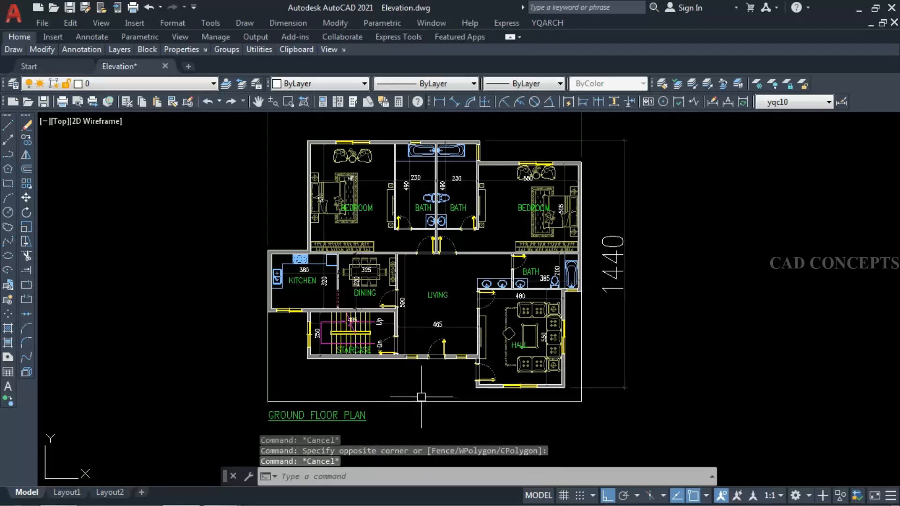
Step: Run the LM indoor elevation frame as a Single Elevation with Index Plan Below, picking a point inside the area in front of the house
{"action": "type", "text": "LM"}
{"action": "key", "text": "Return"}
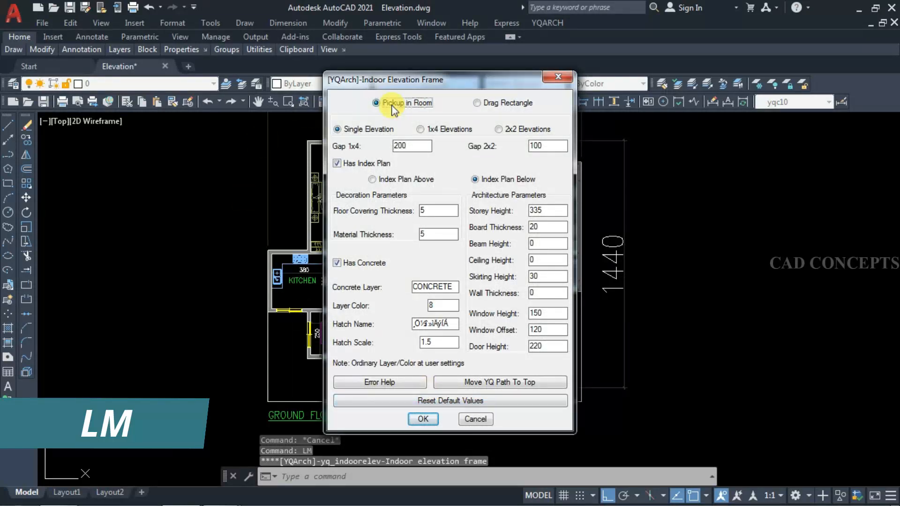
{"action": "left_click", "coordinate": [375, 130]}
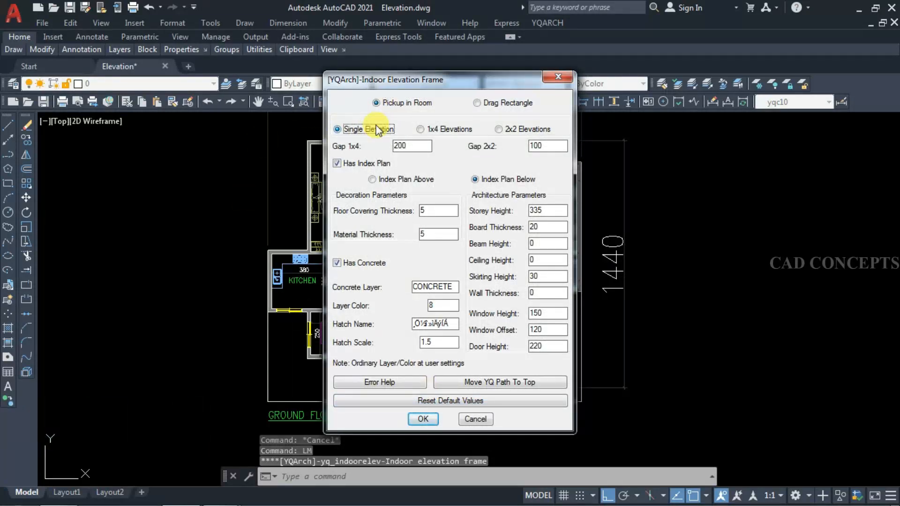
{"action": "left_click", "coordinate": [480, 180]}
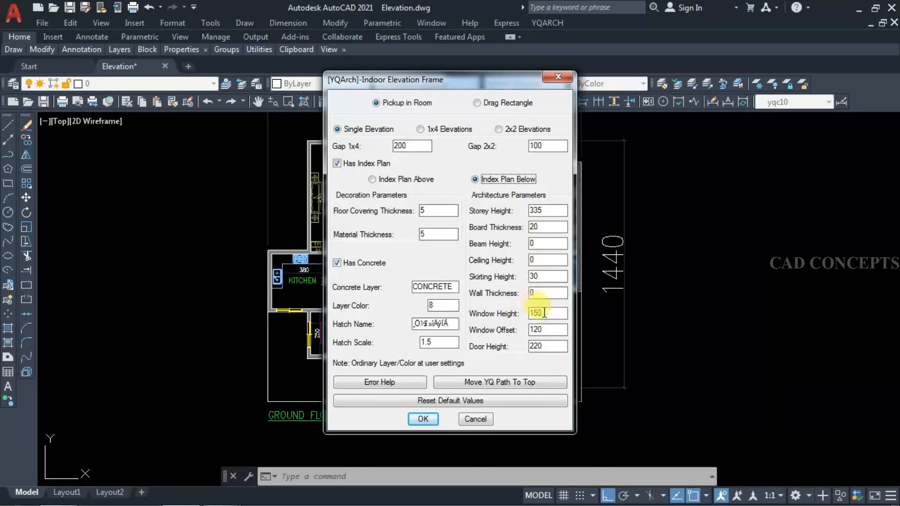
{"action": "left_click", "coordinate": [418, 422]}
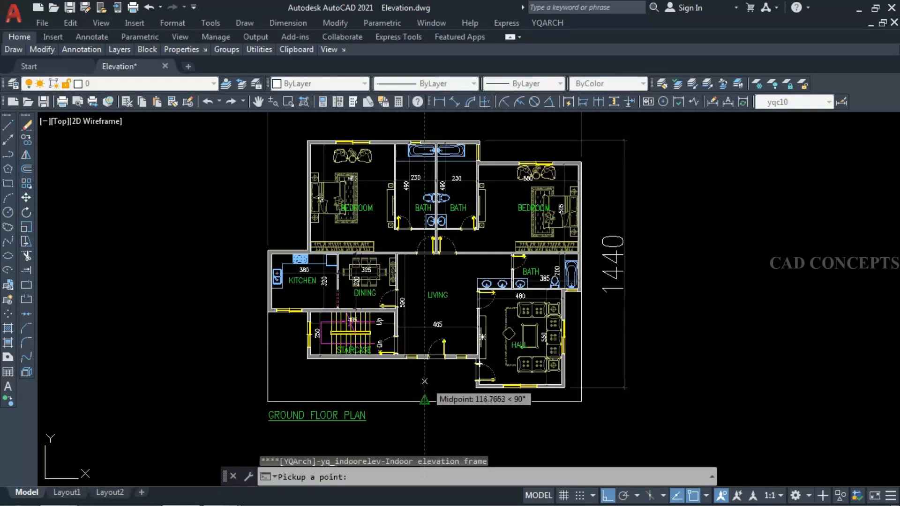
{"action": "left_click", "coordinate": [425, 381]}
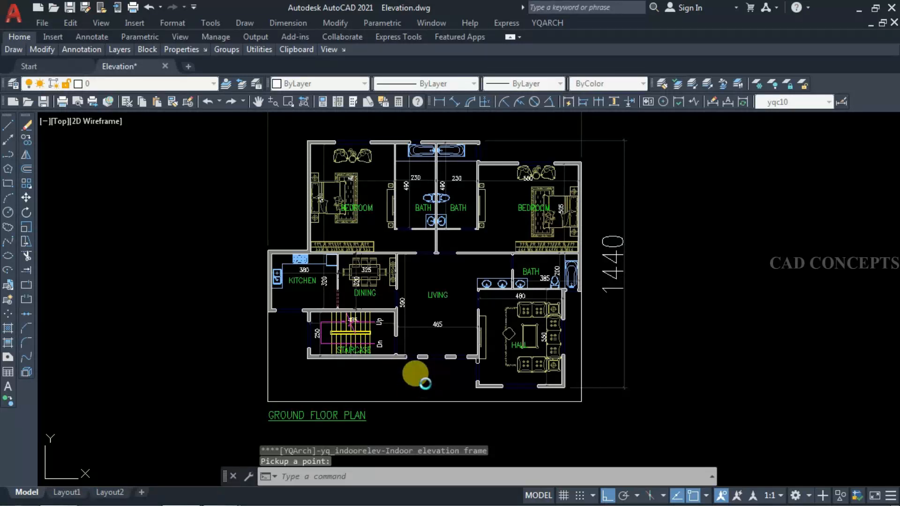
Step: Check the highlighted boundary around the staircase, kitchen and hall, and aim the elevation direction upward through the plan
{"action": "scroll", "coordinate": [295, 374], "scroll_direction": "up", "scroll_amount": 3}
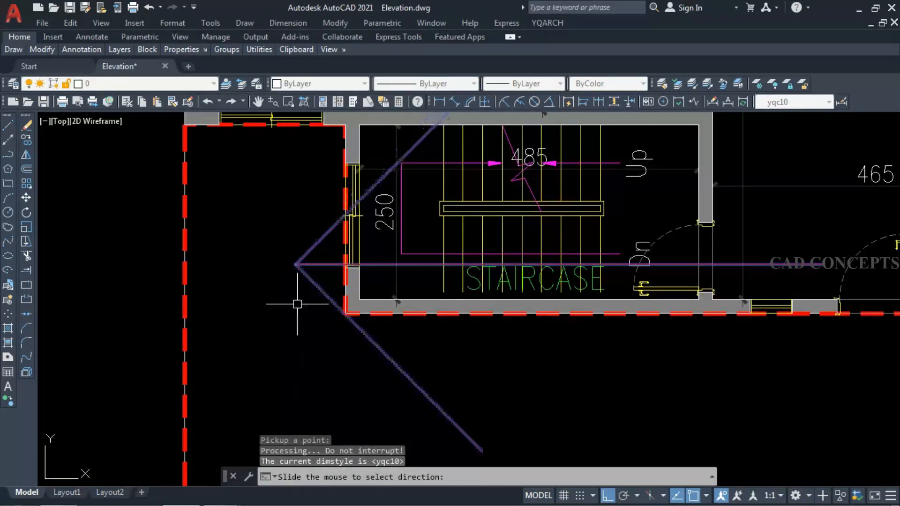
{"action": "scroll", "coordinate": [291, 299], "scroll_direction": "down", "scroll_amount": 2}
{"action": "scroll", "coordinate": [281, 267], "scroll_direction": "up", "scroll_amount": 4}
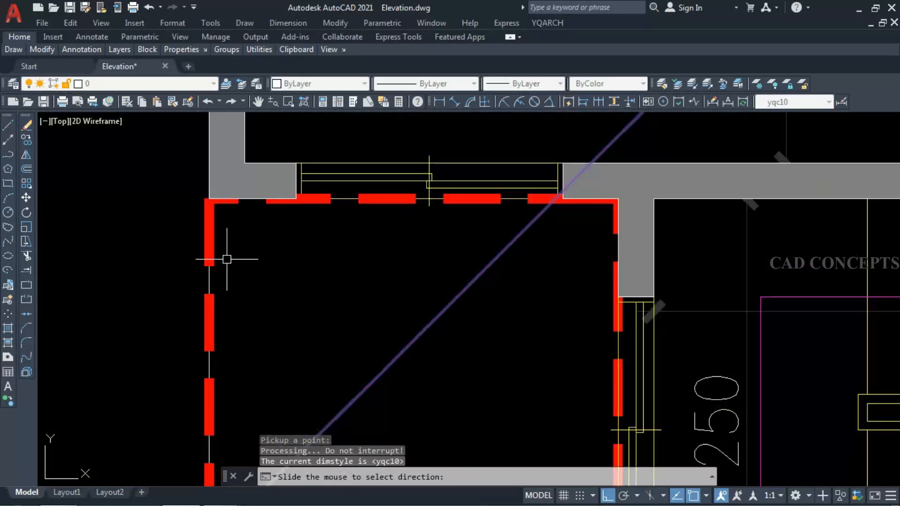
{"action": "scroll", "coordinate": [246, 240], "scroll_direction": "down", "scroll_amount": 2}
{"action": "scroll", "coordinate": [282, 253], "scroll_direction": "down", "scroll_amount": 5}
{"action": "scroll", "coordinate": [412, 301], "scroll_direction": "up", "scroll_amount": 4}
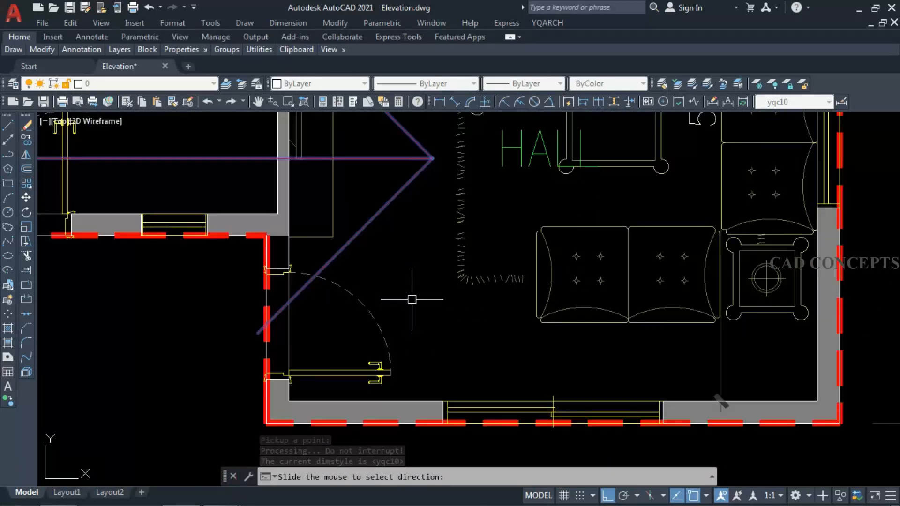
{"action": "scroll", "coordinate": [469, 337], "scroll_direction": "down", "scroll_amount": 3}
{"action": "scroll", "coordinate": [524, 125], "scroll_direction": "up", "scroll_amount": 2}
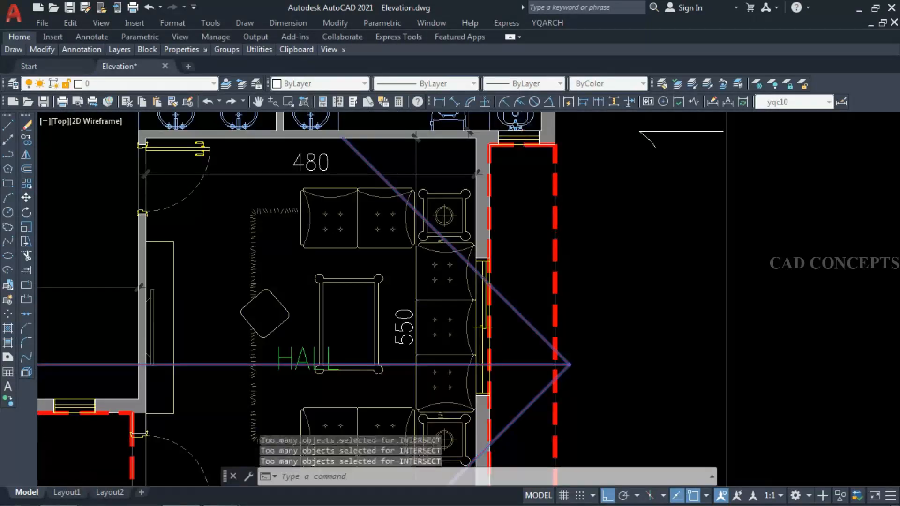
{"action": "scroll", "coordinate": [554, 278], "scroll_direction": "down", "scroll_amount": 2}
{"action": "scroll", "coordinate": [555, 279], "scroll_direction": "down", "scroll_amount": 5}
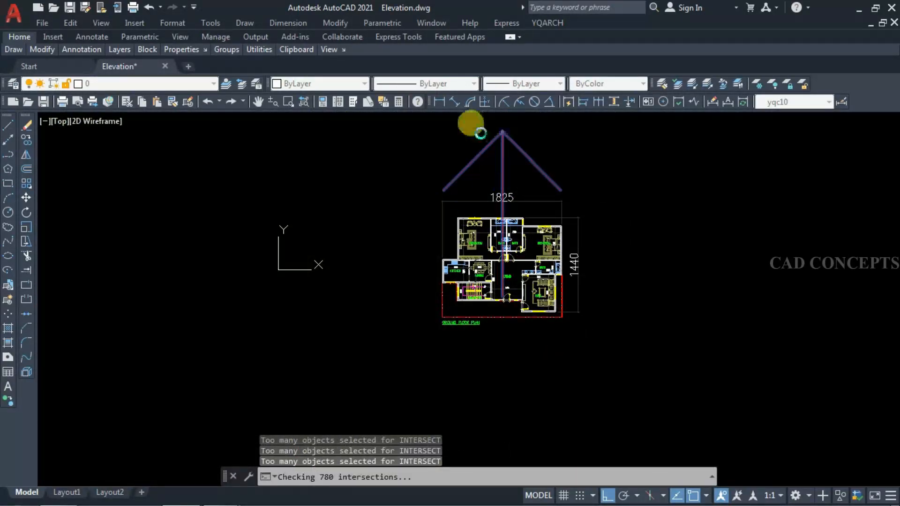
Step: Insert the generated elevation with its index plan in the empty space to the right of the ground floor plan
{"action": "scroll", "coordinate": [699, 271], "scroll_direction": "up", "scroll_amount": 4}
{"action": "scroll", "coordinate": [570, 296], "scroll_direction": "down", "scroll_amount": 2}
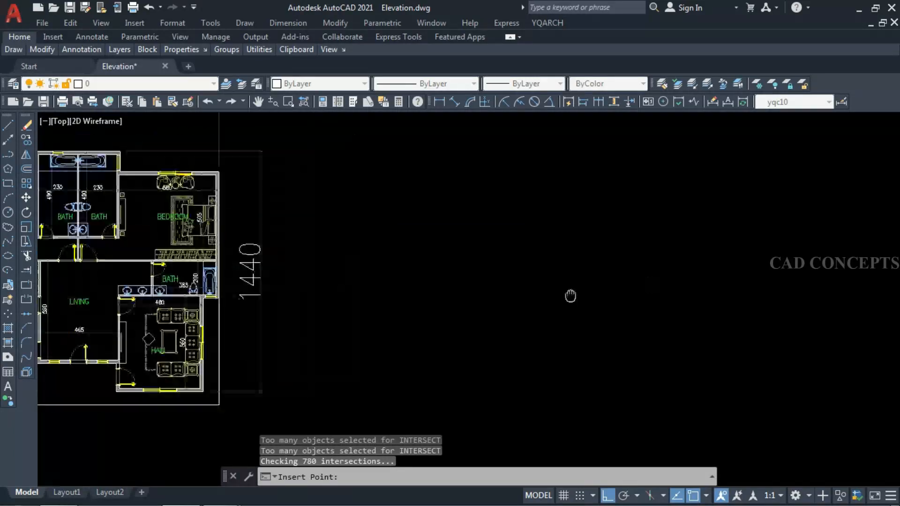
{"action": "scroll", "coordinate": [388, 281], "scroll_direction": "down", "scroll_amount": 2}
{"action": "scroll", "coordinate": [389, 280], "scroll_direction": "up", "scroll_amount": 2}
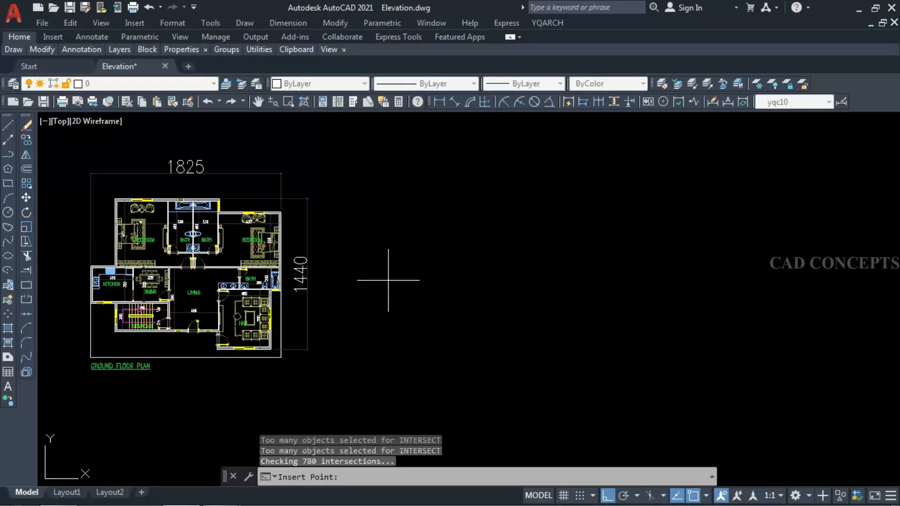
{"action": "left_click", "coordinate": [365, 271]}
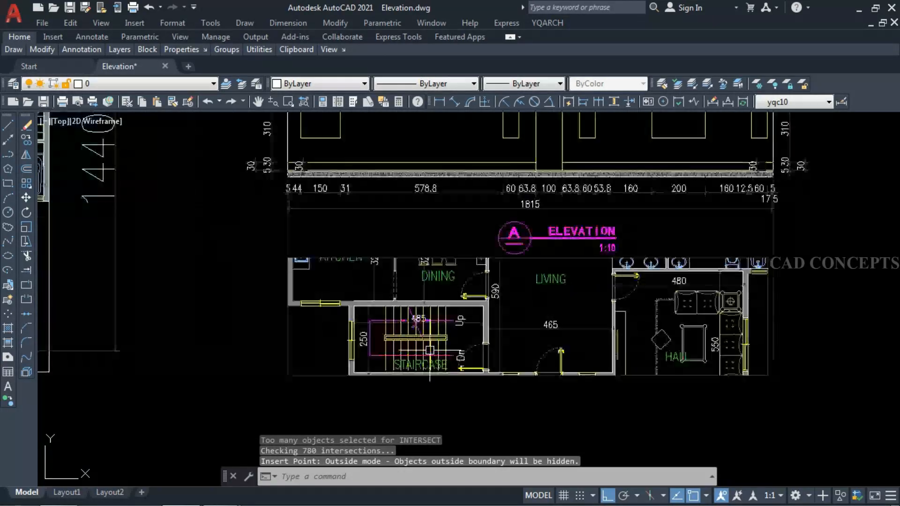
{"action": "middle_click_drag", "start_coordinate": [495, 246], "coordinate": [474, 302]}
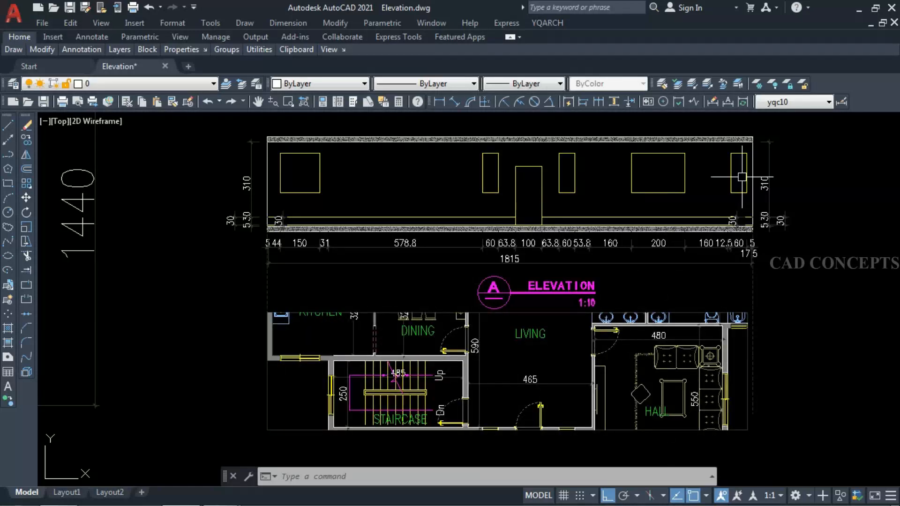
{"action": "type", "text": "wde"}
{"action": "key", "text": "Return"}
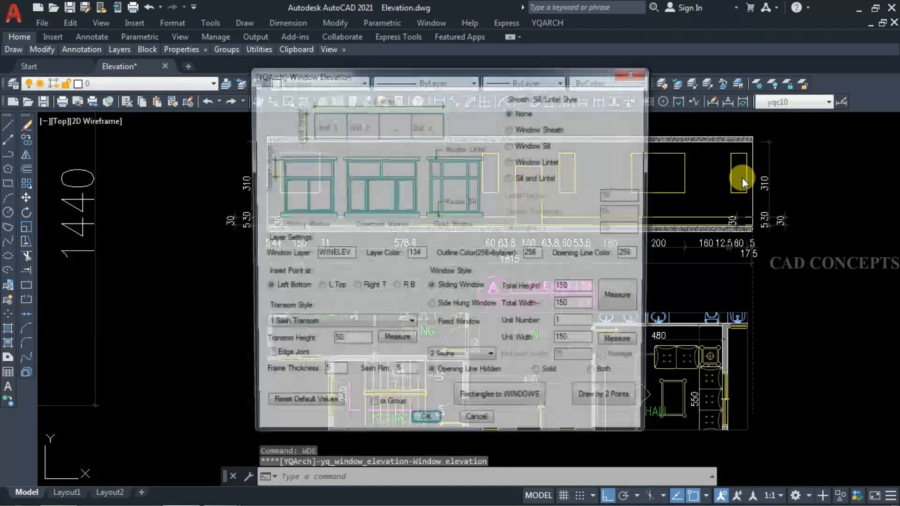
{"action": "key", "text": "Escape"}
{"action": "key", "text": "ctrl+z"}
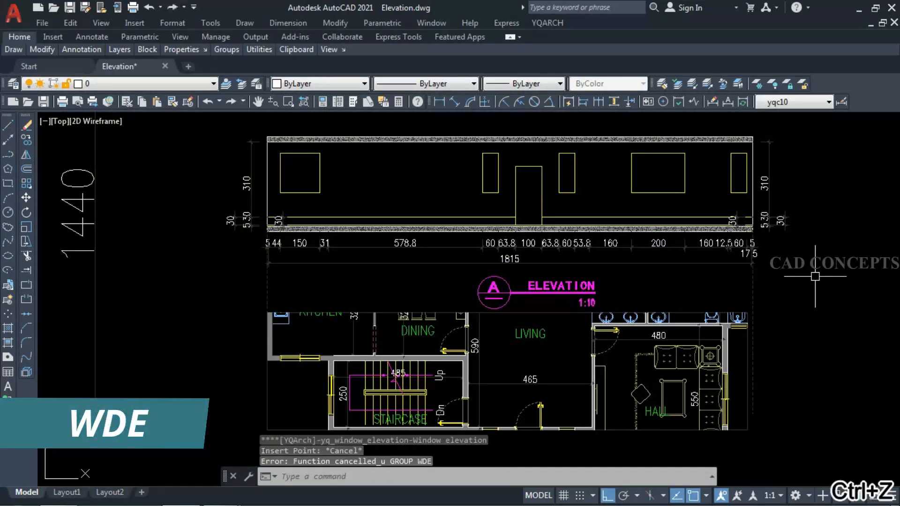
Step: Use WDE's Rectangles to WINDOWS to convert the elevation's five window rectangles into two-sash sliding windows with the 2 Sashs Transom style
{"action": "type", "text": "wde"}
{"action": "key", "text": "Return"}
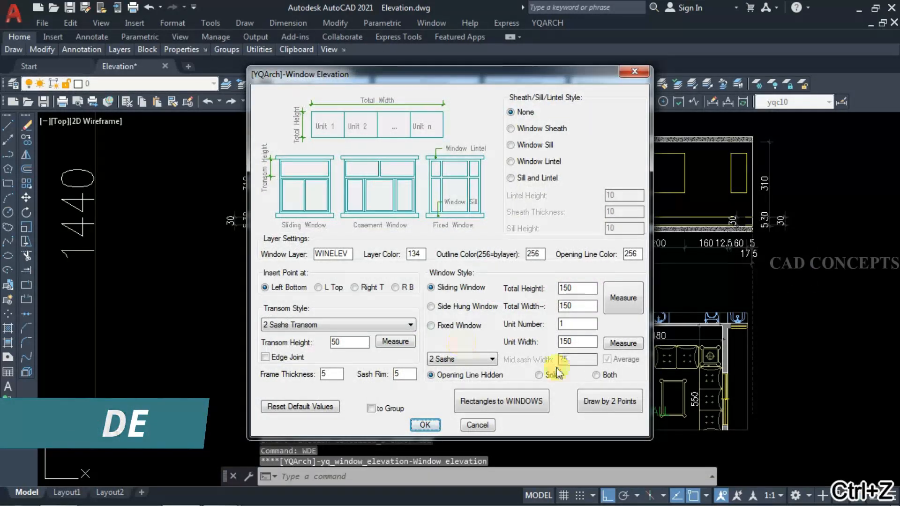
{"action": "left_click", "coordinate": [522, 403]}
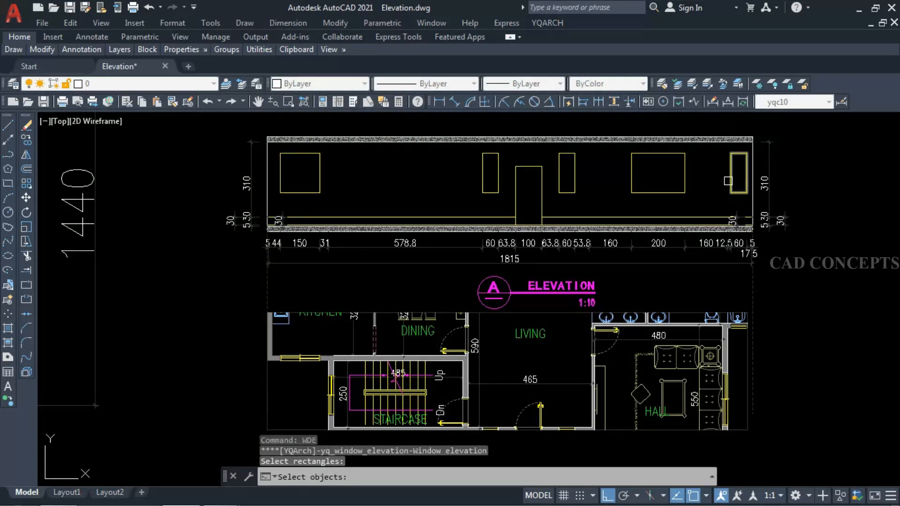
{"action": "left_click", "coordinate": [731, 179]}
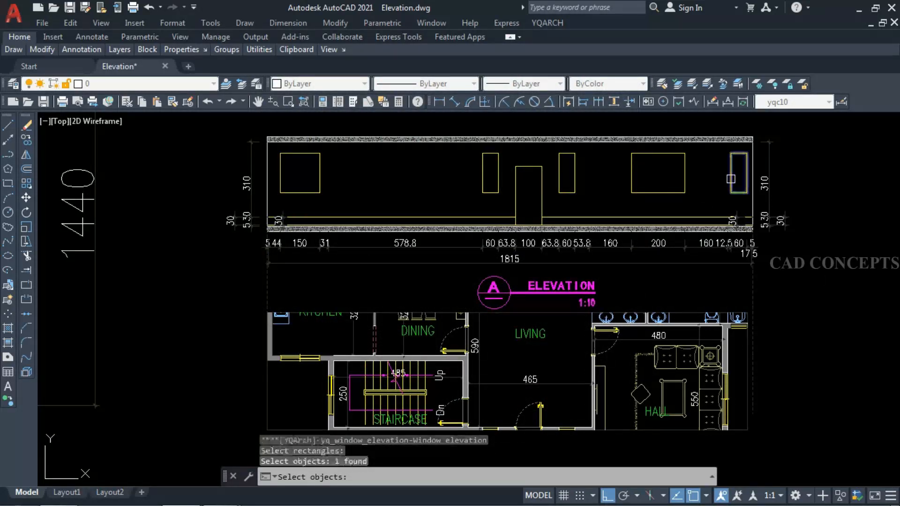
{"action": "left_click", "coordinate": [684, 191]}
{"action": "left_click", "coordinate": [575, 190]}
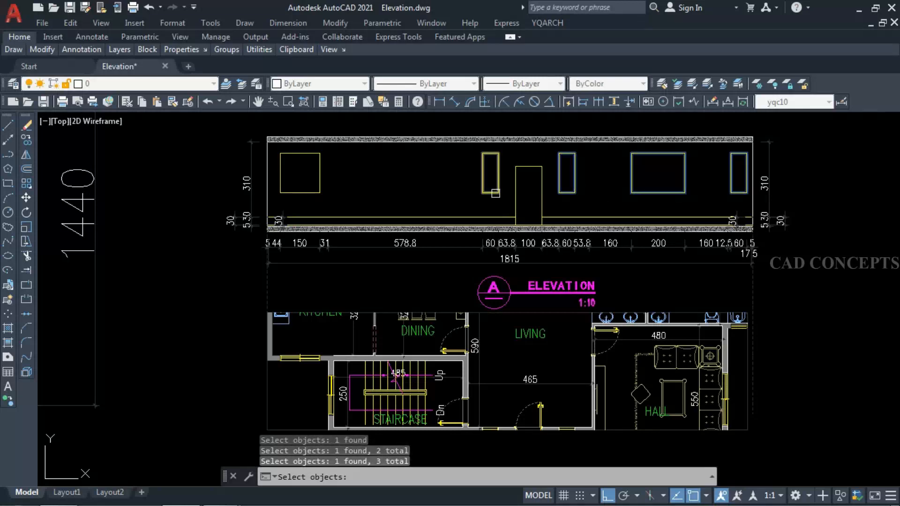
{"action": "left_click", "coordinate": [482, 192]}
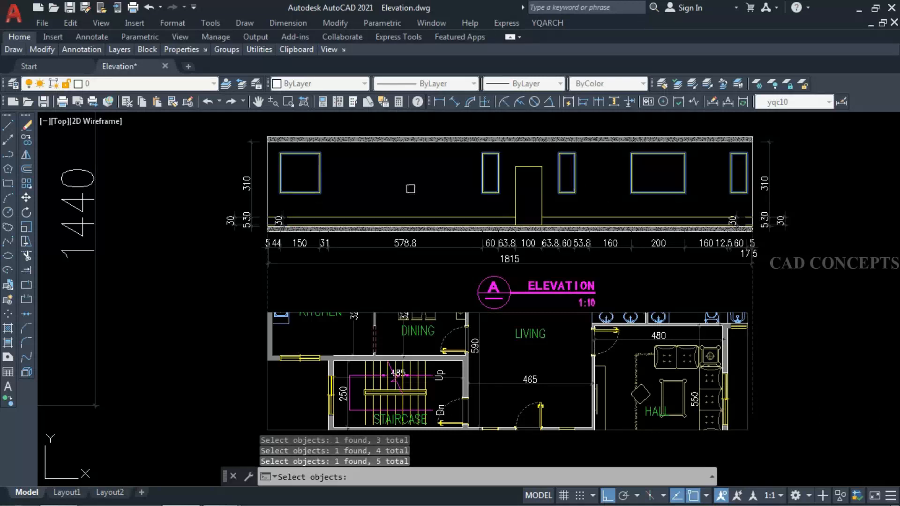
{"action": "key", "text": "Return"}
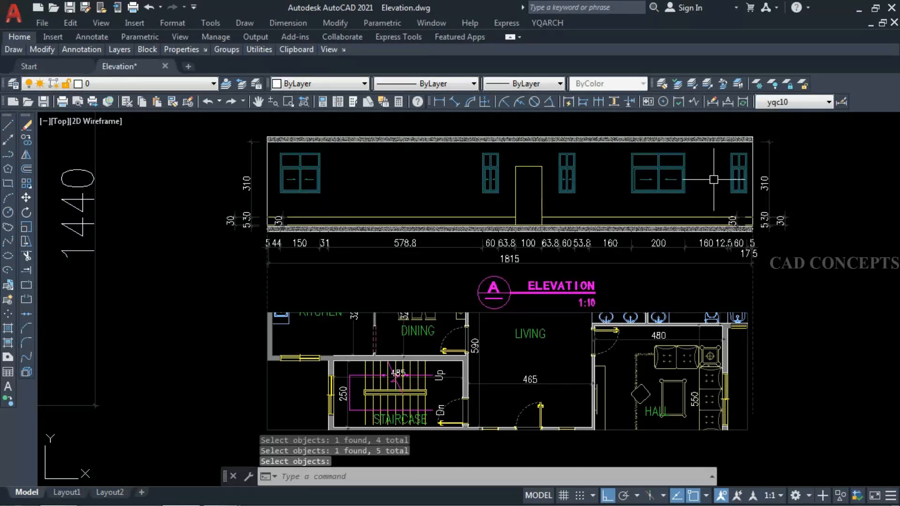
Step: Erase the two objects caught by a crossing selection at the elevation's rightmost window
{"action": "left_click", "coordinate": [739, 167]}
{"action": "left_click", "coordinate": [720, 207]}
{"action": "type", "text": "E"}
{"action": "key", "text": "Return"}
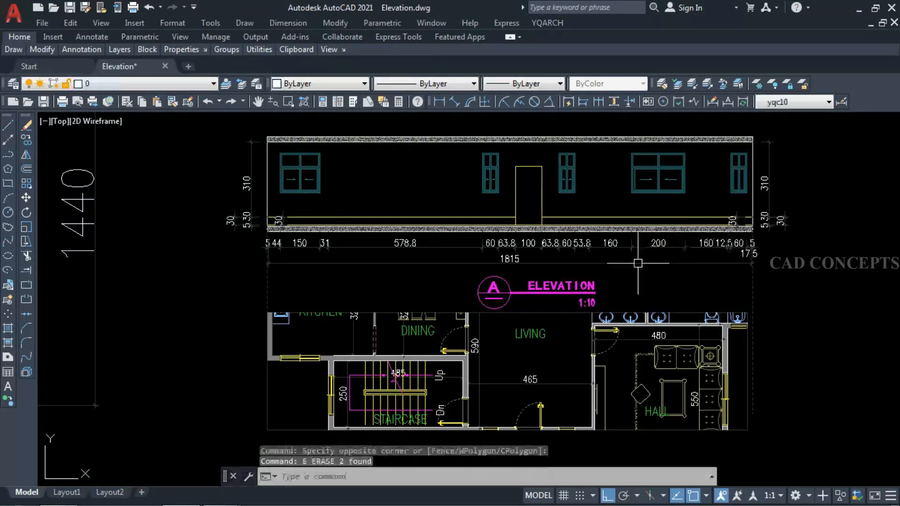
Step: Convert the elevation's door rectangle into a single side-hung door, front view, using ADE's Pick Rectangles with the existing parameters
{"action": "type", "text": "ADE"}
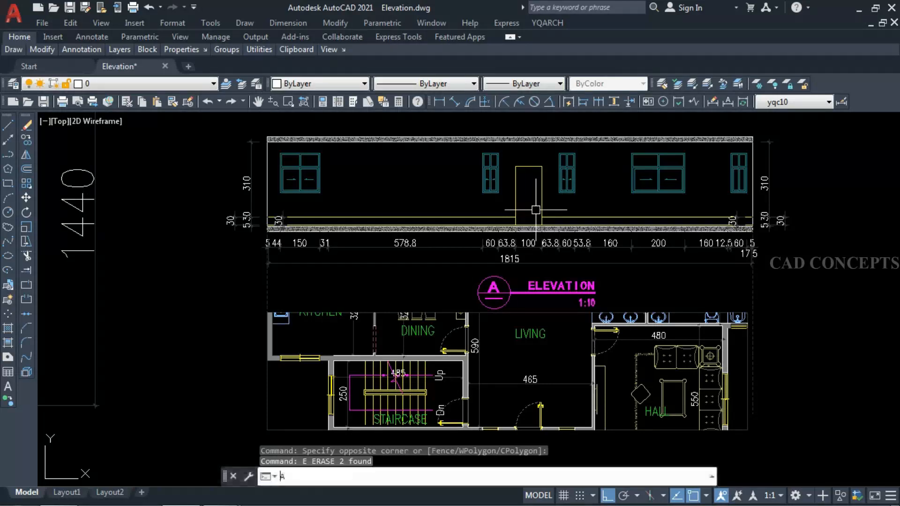
{"action": "key", "text": "Return"}
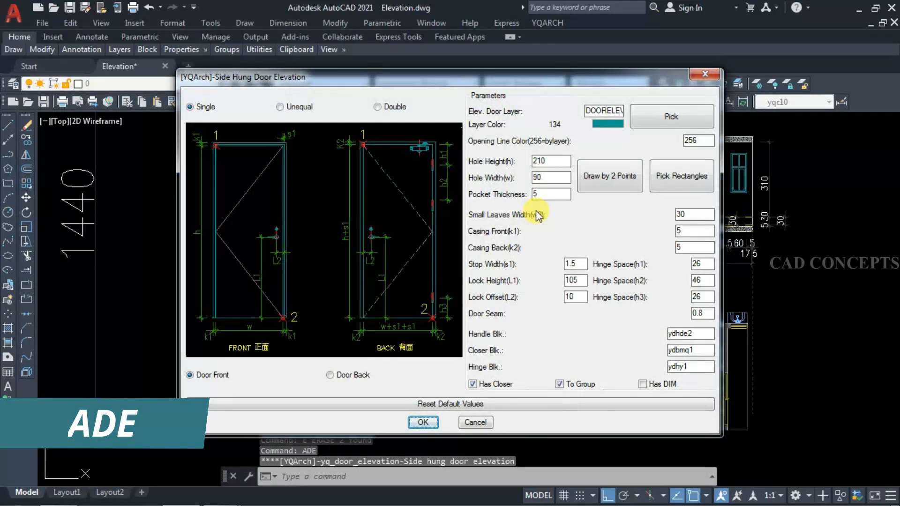
{"action": "left_click", "coordinate": [691, 173]}
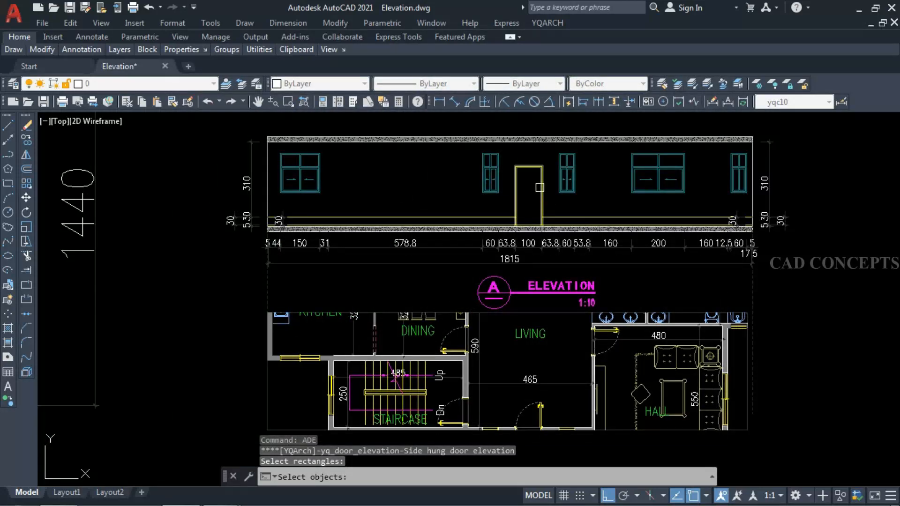
{"action": "left_click", "coordinate": [540, 188]}
{"action": "key", "text": "Return"}
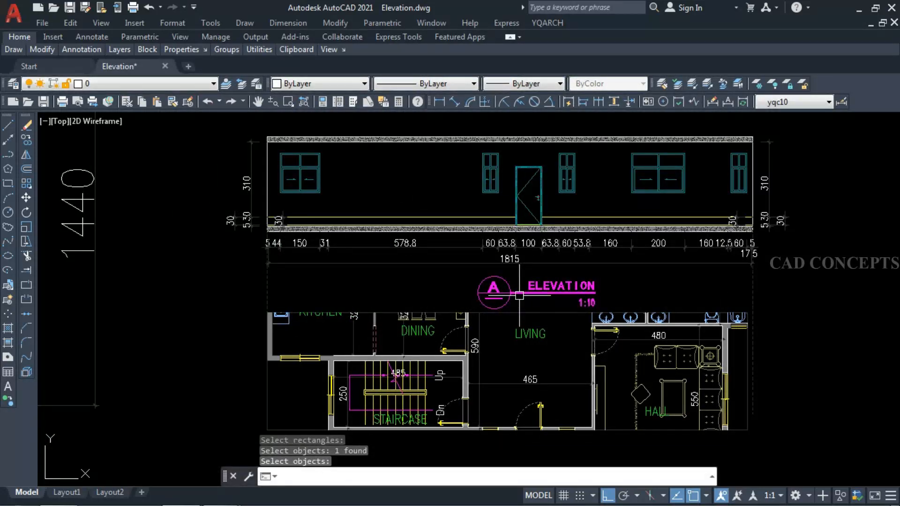
{"action": "key", "text": "Escape"}
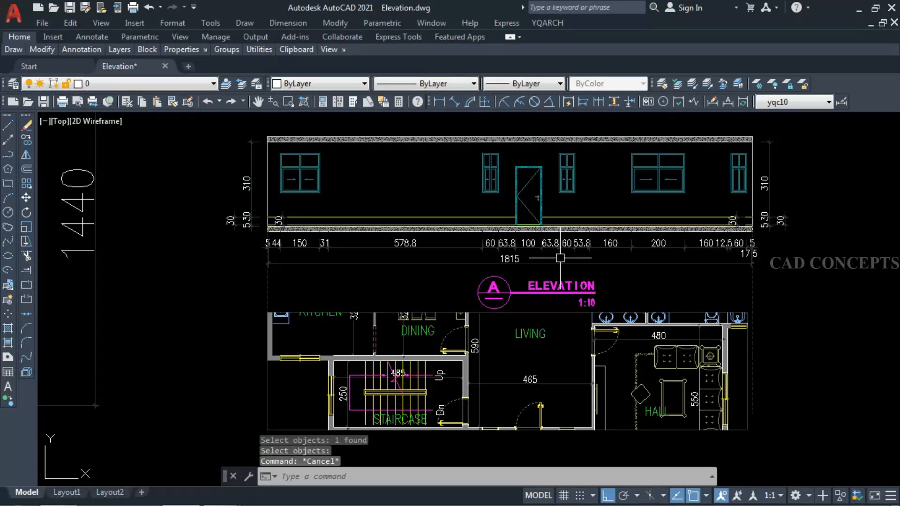
Step: Erase the horizontal dimension strings and projection lines directly below the elevation
{"action": "left_click", "coordinate": [761, 241]}
{"action": "left_click", "coordinate": [218, 267]}
{"action": "type", "text": "e"}
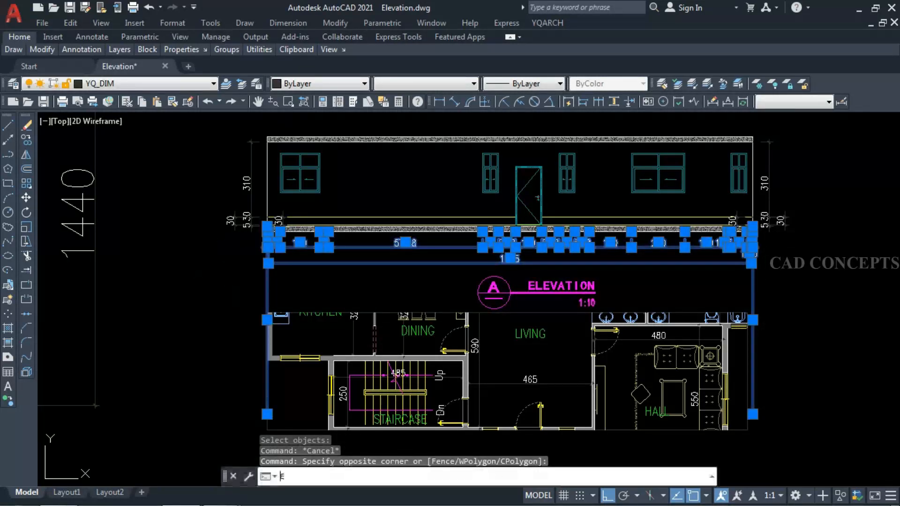
{"action": "key", "text": "Return"}
Step: Erase the vertical dimensions along the elevation's left side and the 30 dimension just inside its left wall
{"action": "left_click", "coordinate": [261, 256]}
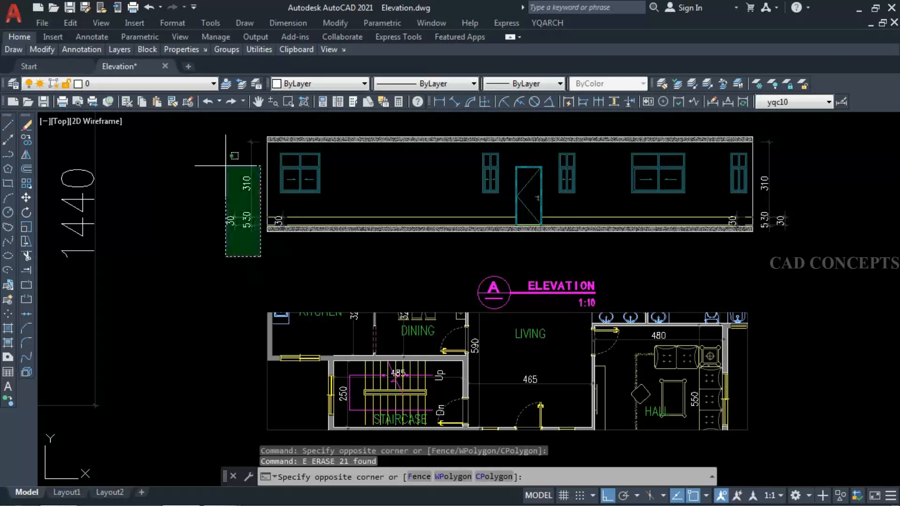
{"action": "left_click", "coordinate": [220, 136]}
{"action": "key", "text": "Return"}
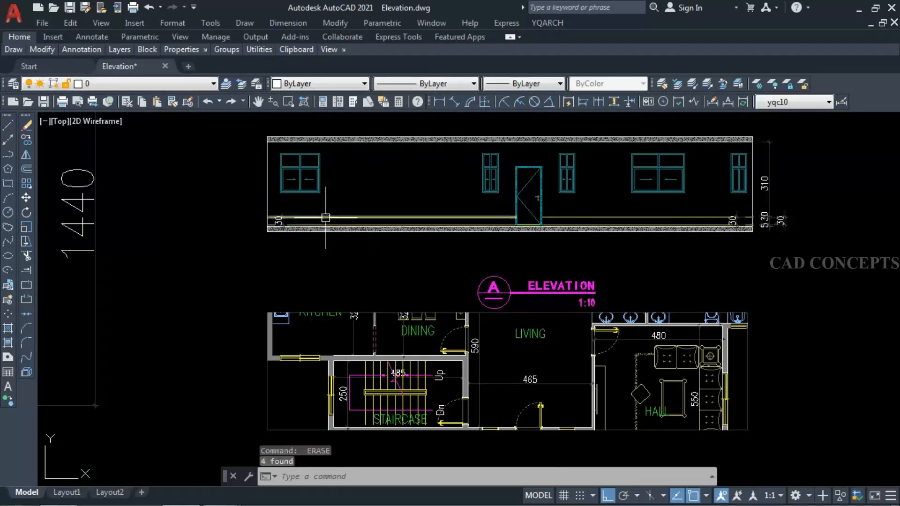
{"action": "scroll", "coordinate": [280, 220], "scroll_direction": "up", "scroll_amount": 6}
{"action": "left_click", "coordinate": [266, 224]}
{"action": "key", "text": "Return"}
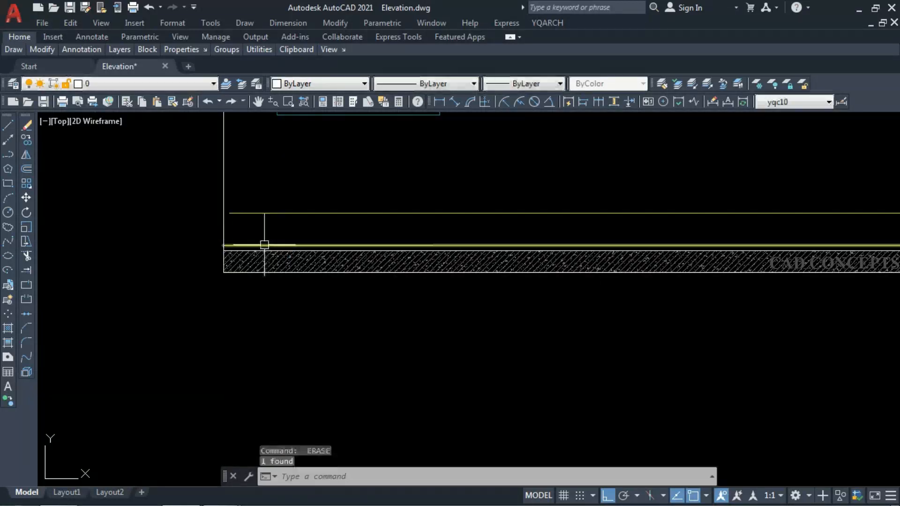
Step: Stretch the left end of the hatched ground slab horizontally outward beyond the elevation's left wall
{"action": "scroll", "coordinate": [265, 244], "scroll_direction": "down", "scroll_amount": 3}
{"action": "scroll", "coordinate": [217, 253], "scroll_direction": "up", "scroll_amount": 5}
{"action": "left_click", "coordinate": [264, 297]}
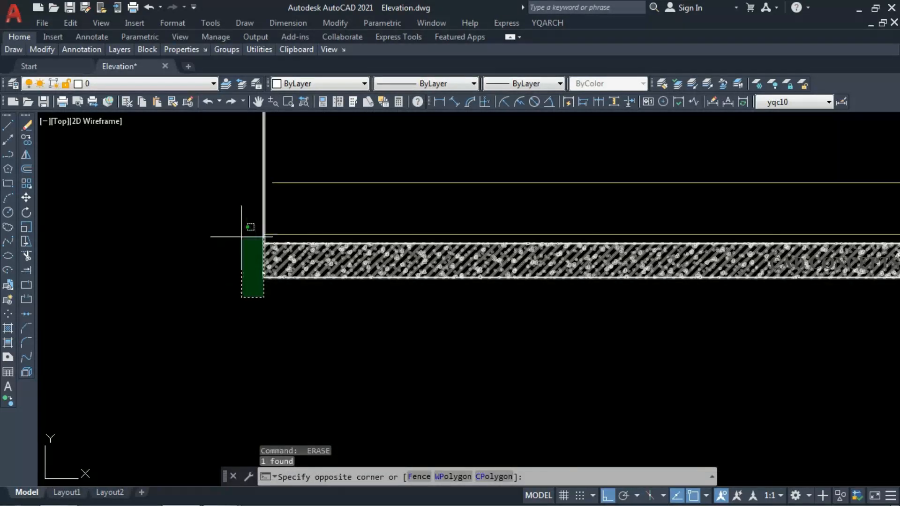
{"action": "left_click", "coordinate": [241, 237]}
{"action": "type", "text": "s"}
{"action": "key", "text": "Return"}
{"action": "left_click", "coordinate": [317, 324]}
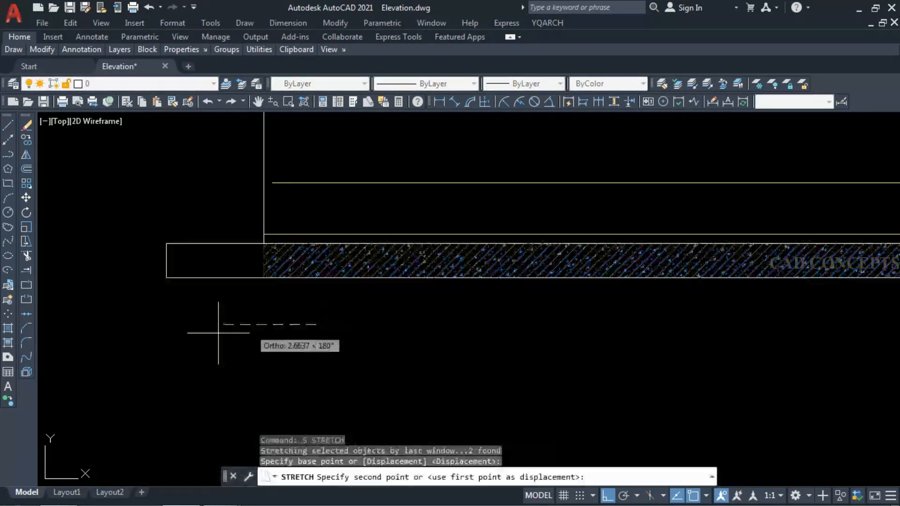
{"action": "left_click", "coordinate": [202, 332]}
Step: Extend the upper plinth line's left end to the wall line and then 5 units beyond it
{"action": "left_click", "coordinate": [272, 183]}
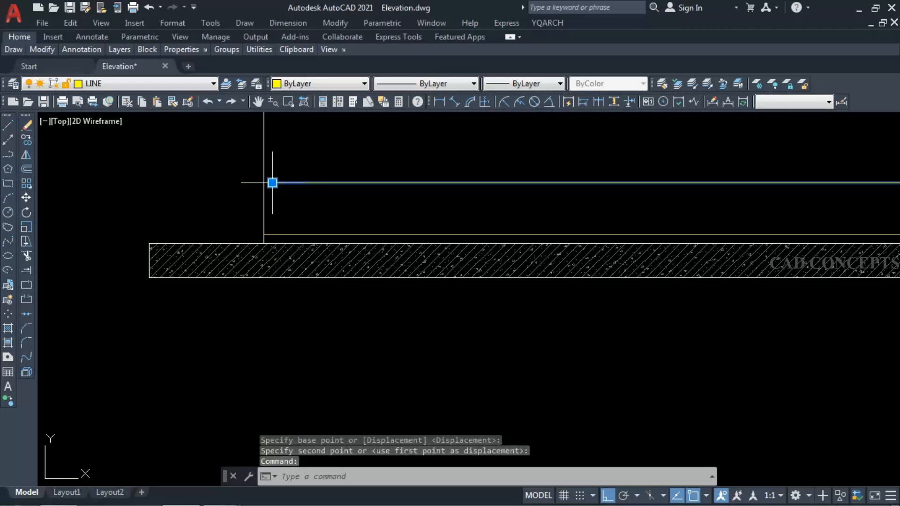
{"action": "left_click", "coordinate": [273, 183]}
{"action": "key", "text": "Escape"}
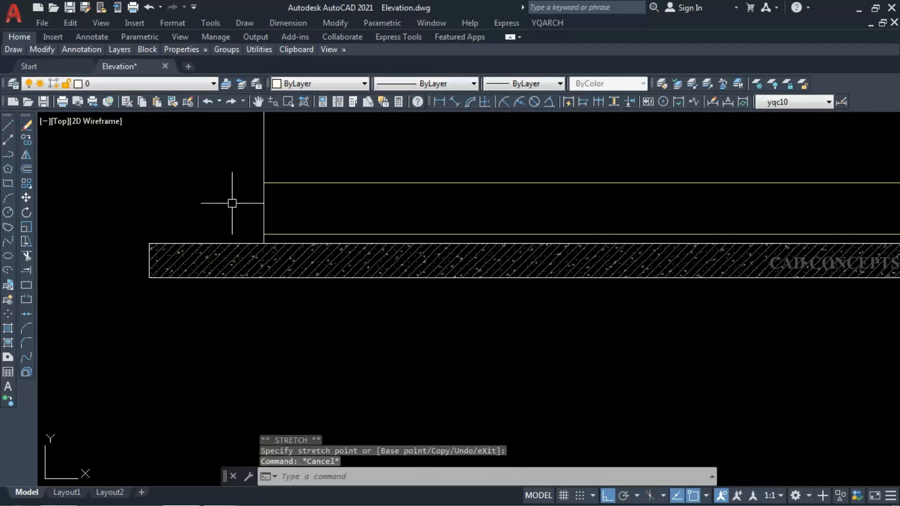
{"action": "left_click", "coordinate": [282, 182]}
{"action": "left_click", "coordinate": [264, 183]}
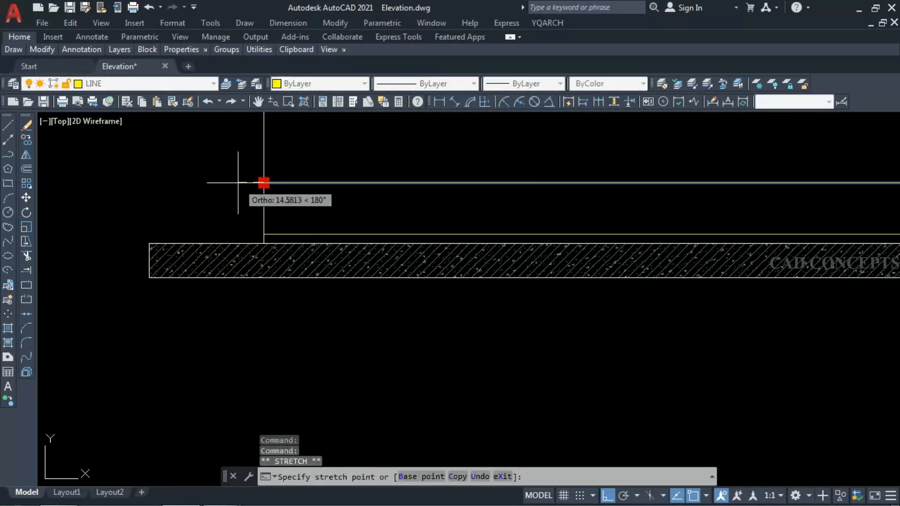
{"action": "type", "text": "5"}
{"action": "key", "text": "Return"}
{"action": "key", "text": "Escape"}
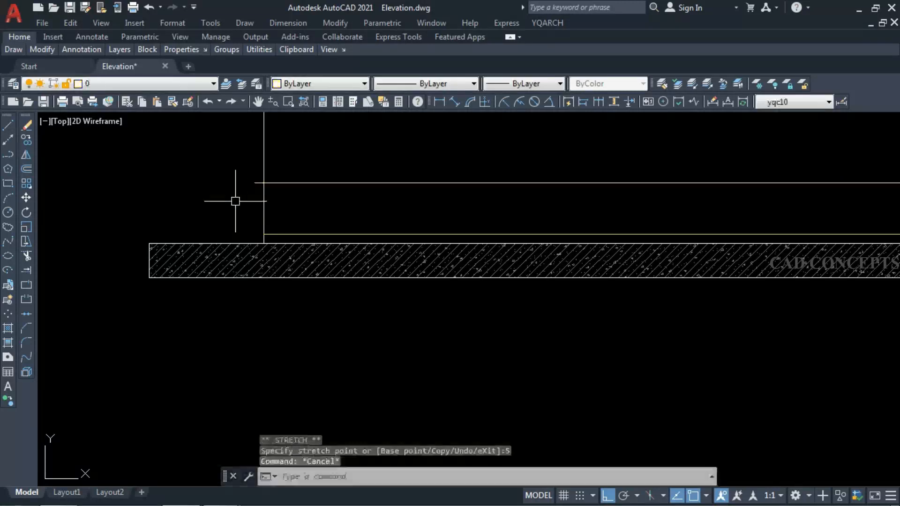
Step: Draw a vertical line from the upper plinth line's left end down to the top of the ground slab
{"action": "type", "text": "l"}
{"action": "key", "text": "Return"}
{"action": "left_click", "coordinate": [255, 183]}
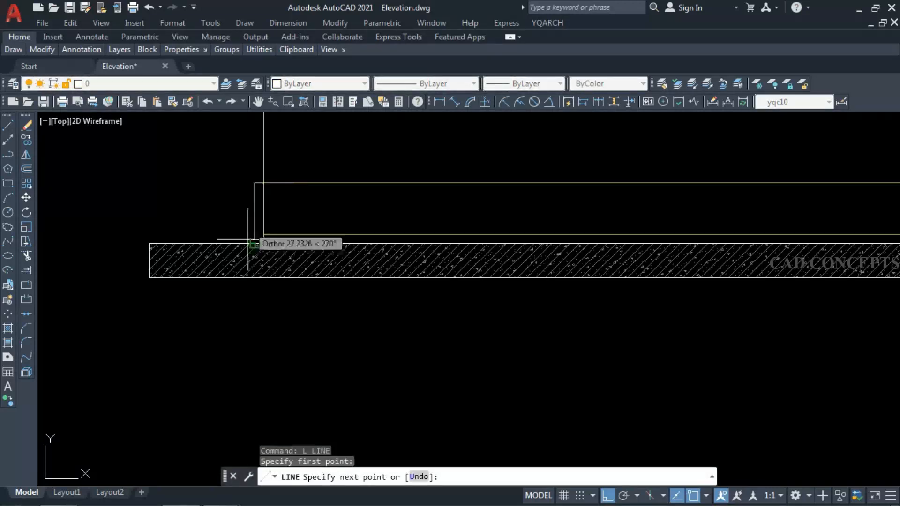
{"action": "left_click", "coordinate": [255, 244]}
{"action": "key", "text": "Escape"}
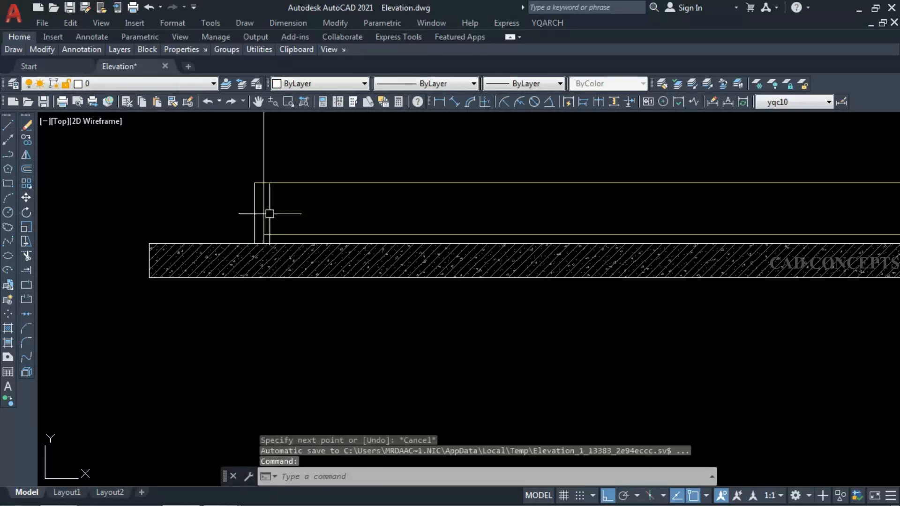
Step: Stretch the left end of the lower plinth line to meet the new vertical plinth edge
{"action": "left_click", "coordinate": [270, 235]}
{"action": "left_click", "coordinate": [264, 234]}
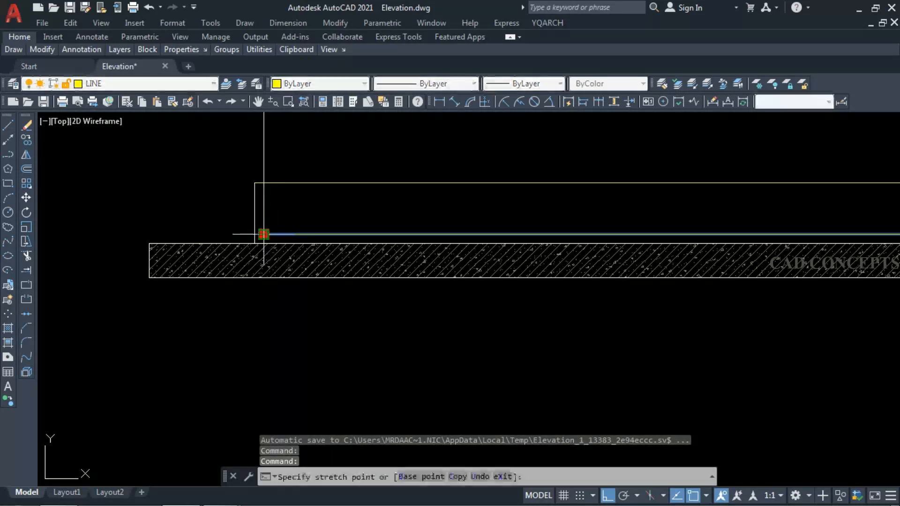
{"action": "key", "text": "Escape"}
{"action": "key", "text": "Escape"}
{"action": "key", "text": "Escape"}
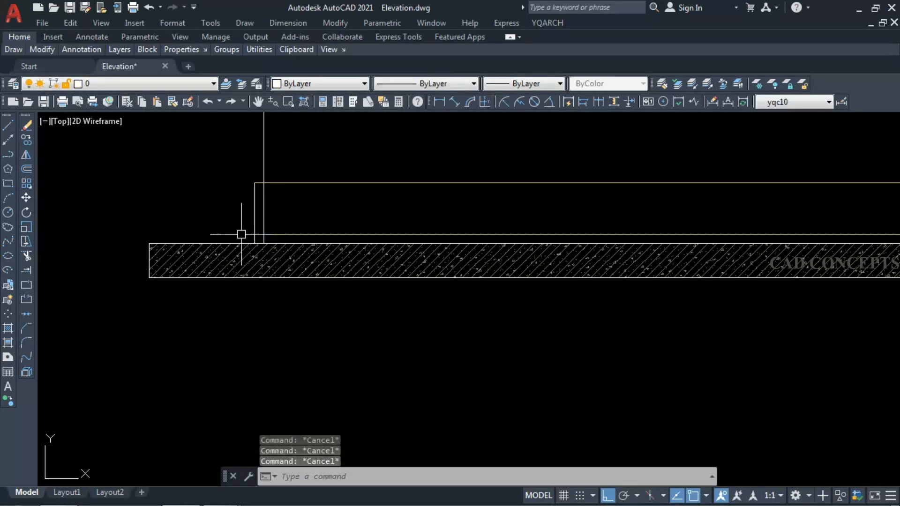
Step: Trim the left wall line below the upper plinth line and stretch the lower plinth line's left end outward past the plinth edge
{"action": "type", "text": "tr"}
{"action": "key", "text": "Return"}
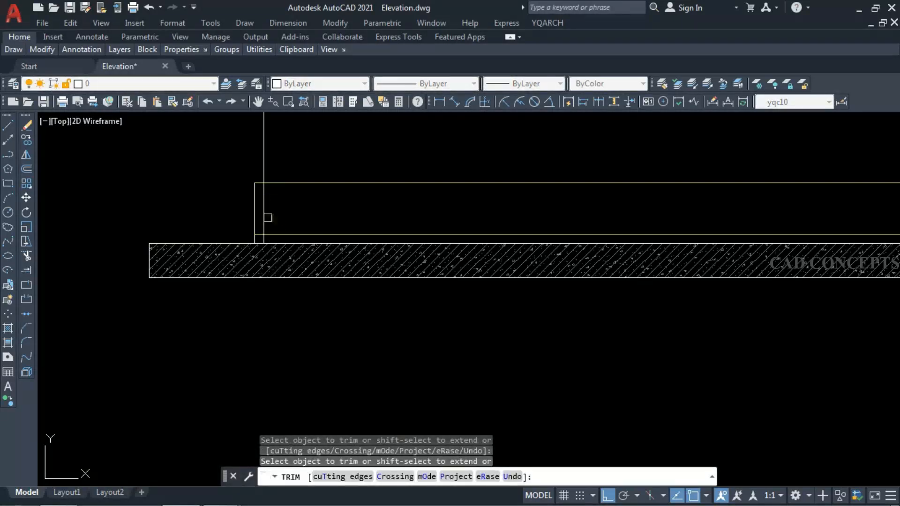
{"action": "scroll", "coordinate": [265, 230], "scroll_direction": "up", "scroll_amount": 5}
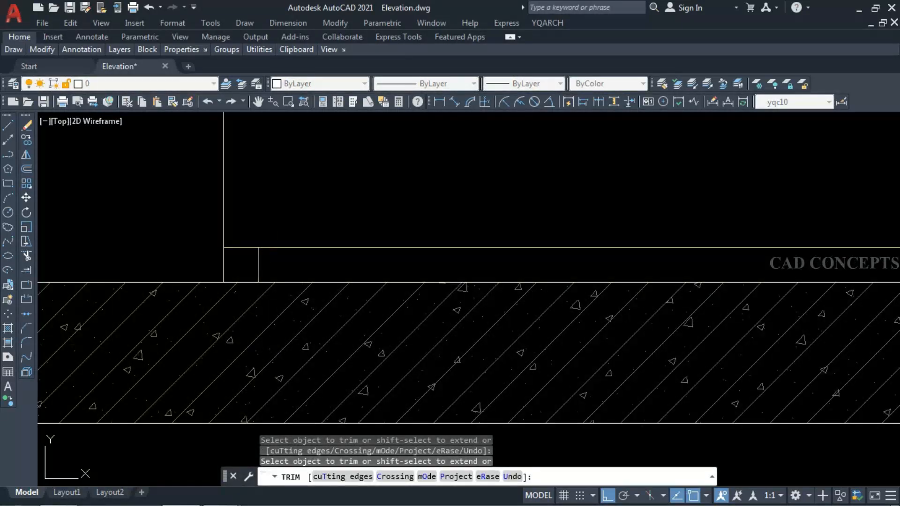
{"action": "scroll", "coordinate": [261, 260], "scroll_direction": "down", "scroll_amount": 3}
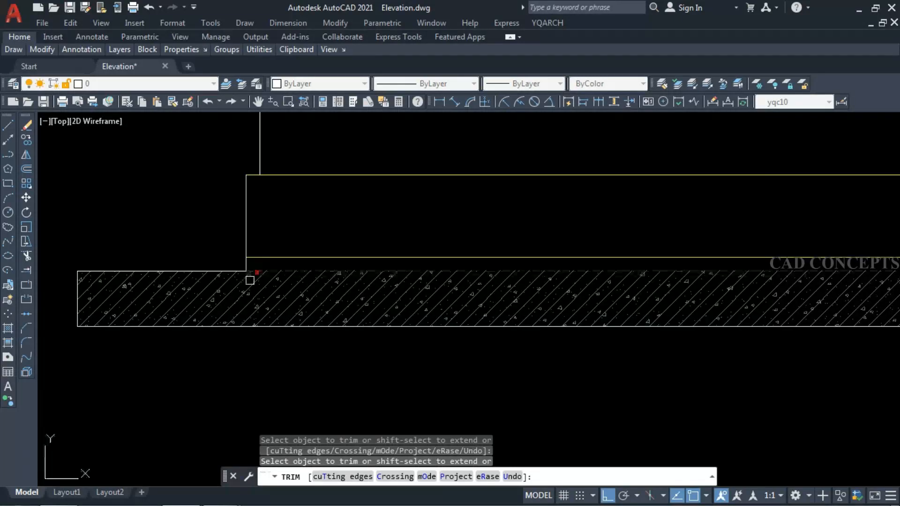
{"action": "key", "text": "Escape"}
{"action": "left_click", "coordinate": [256, 258]}
{"action": "left_click", "coordinate": [246, 257]}
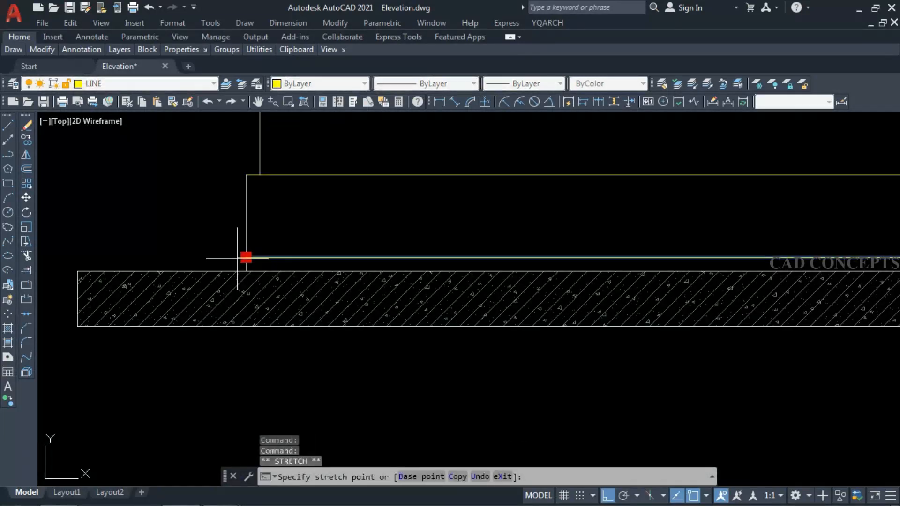
Step: Match the properties of the plinth's vertical edge onto the yellow upper and lower plinth lines at the left end
{"action": "type", "text": "MA"}
{"action": "key", "text": "space"}
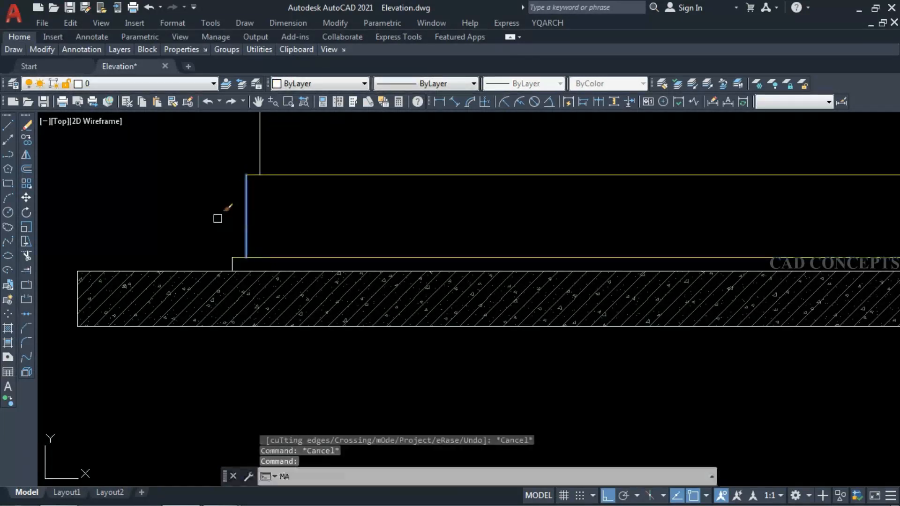
{"action": "left_click", "coordinate": [291, 152]}
{"action": "left_click", "coordinate": [220, 249]}
{"action": "scroll", "coordinate": [215, 258], "scroll_direction": "down", "scroll_amount": 7}
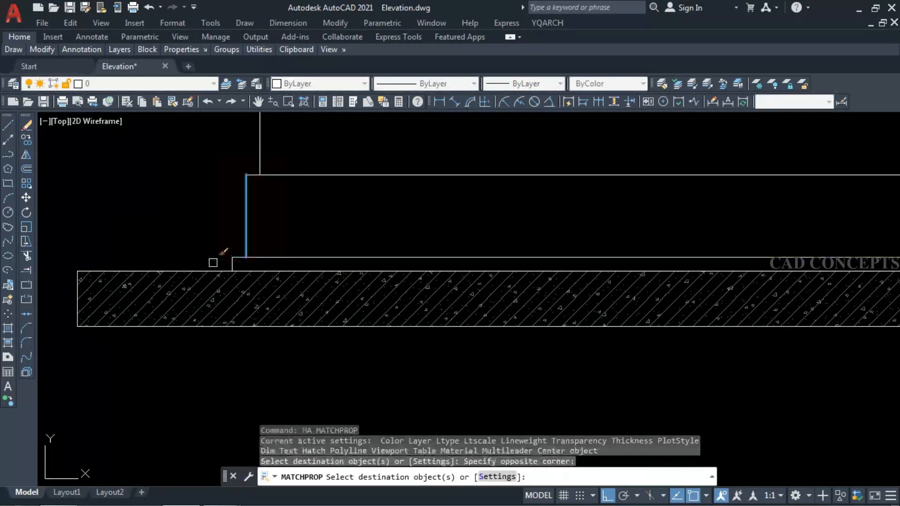
{"action": "key", "text": "Escape"}
Step: Mirror the left plinth's short vertical edge lines to the elevation's right side, keeping the originals
{"action": "left_click", "coordinate": [217, 223]}
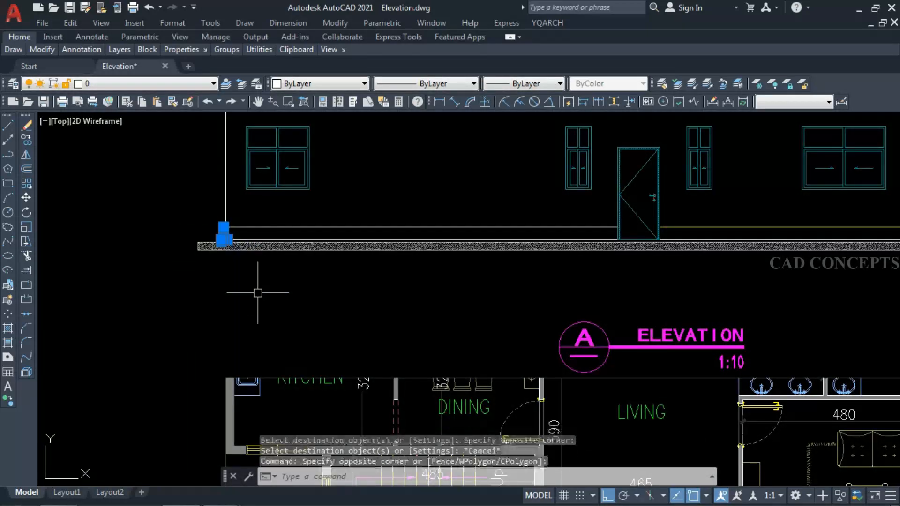
{"action": "scroll", "coordinate": [221, 211], "scroll_direction": "up", "scroll_amount": 5}
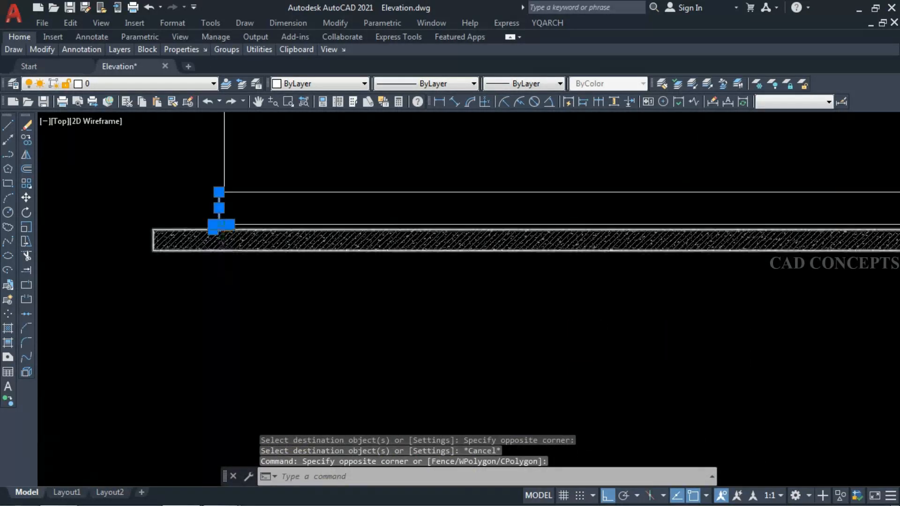
{"action": "scroll", "coordinate": [288, 229], "scroll_direction": "down", "scroll_amount": 6}
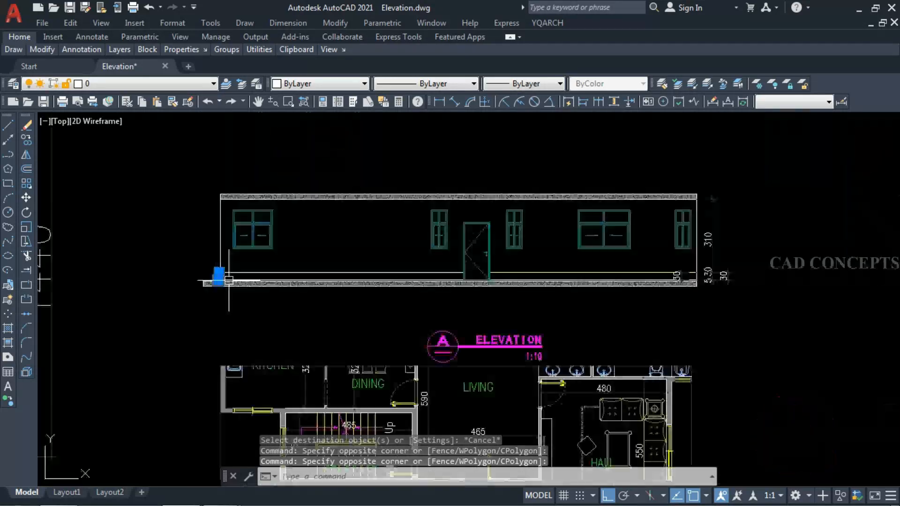
{"action": "type", "text": "mi"}
{"action": "key", "text": "Return"}
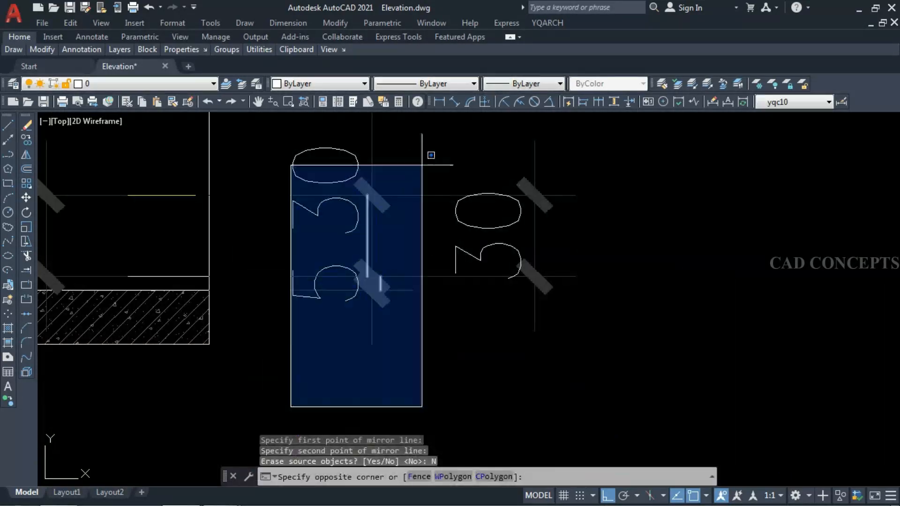
Step: Move the two mirrored plinth edge lines horizontally from beside the dimensions to the elevation's right wall
{"action": "left_click", "coordinate": [425, 178]}
{"action": "type", "text": "m"}
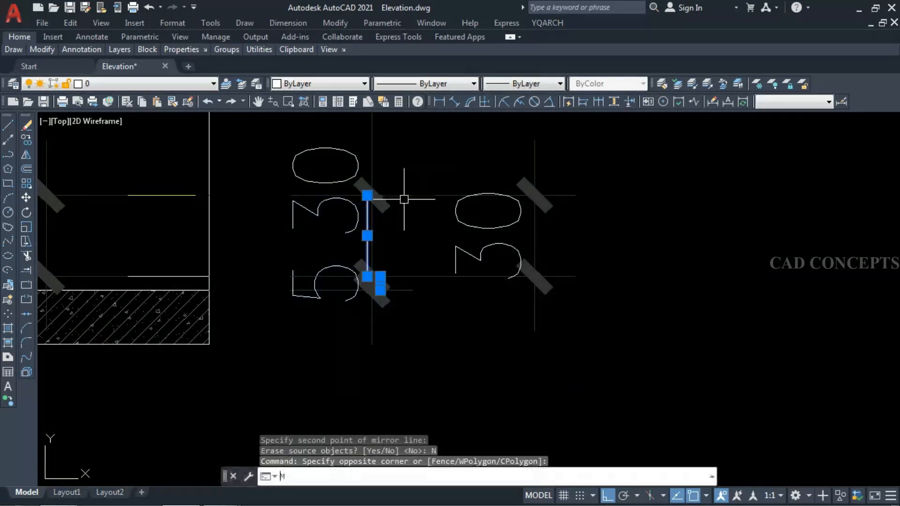
{"action": "key", "text": "Return"}
{"action": "left_click", "coordinate": [368, 195]}
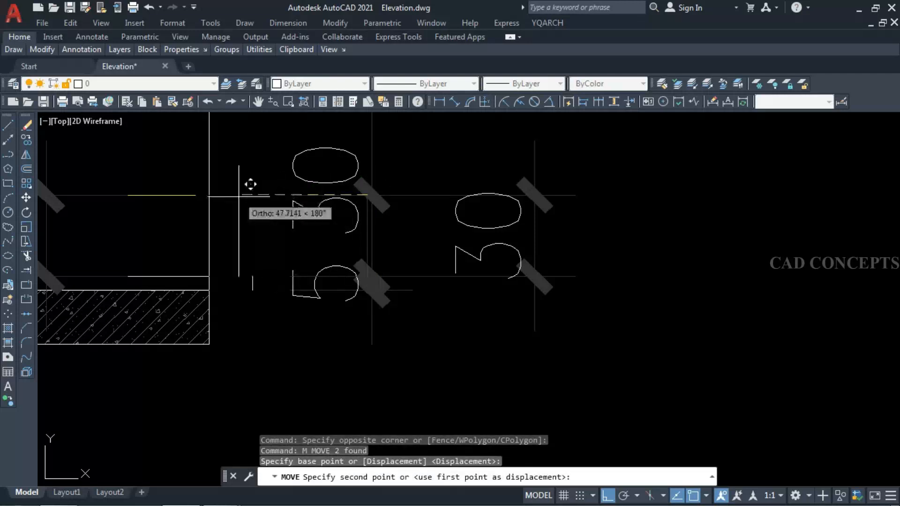
{"action": "left_click", "coordinate": [214, 195]}
Step: Move the mirrored plinth edges 5 units outward from the right wall and extend the upper plinth line to the new edge
{"action": "type", "text": "m"}
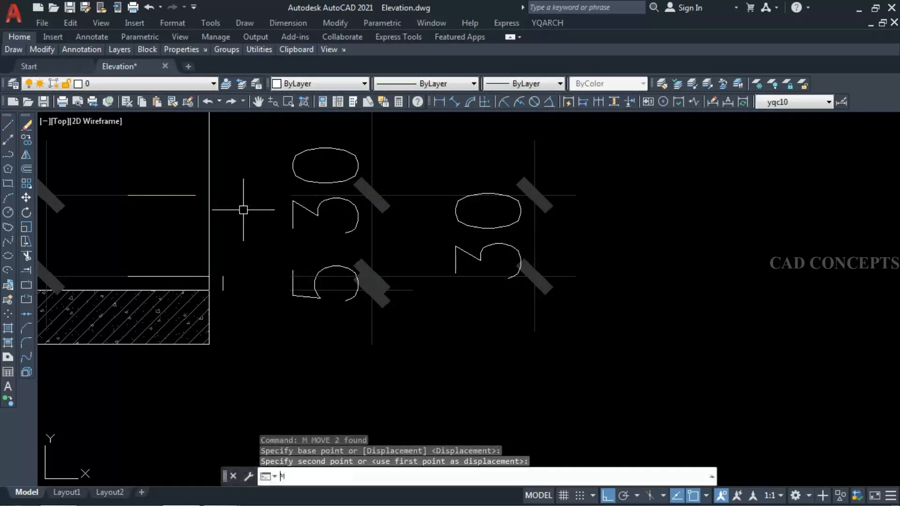
{"action": "key", "text": "Return"}
{"action": "type", "text": "p"}
{"action": "key", "text": "Return"}
{"action": "key", "text": "Return"}
{"action": "left_click", "coordinate": [248, 236]}
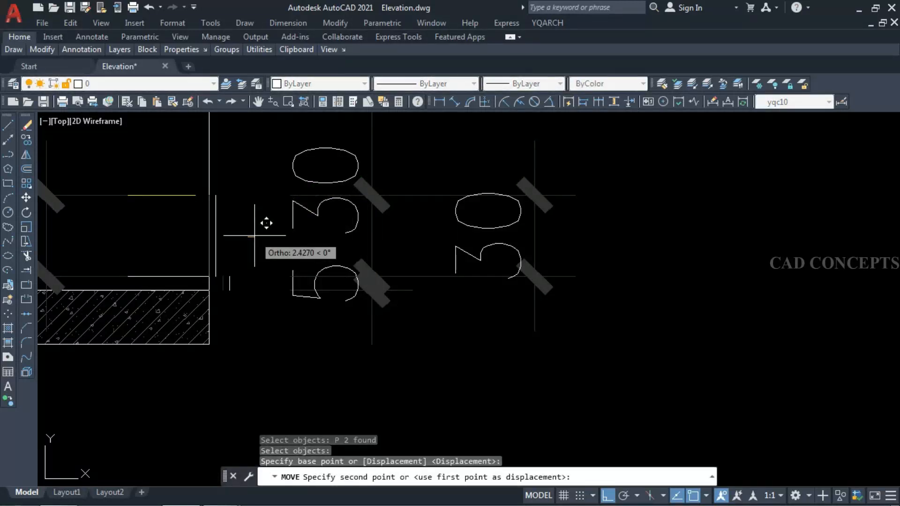
{"action": "type", "text": "5"}
{"action": "key", "text": "Return"}
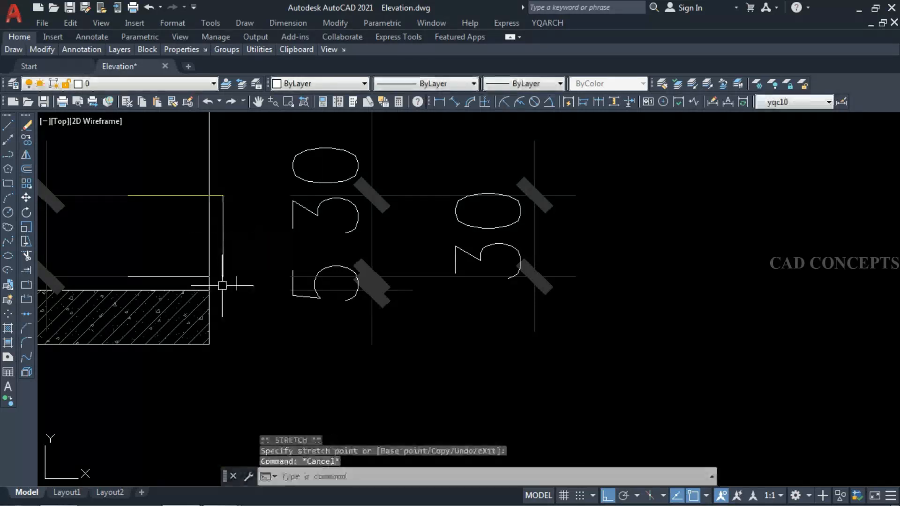
Step: Stretch the right end of the hatched ground slab about 17 units outward, beyond the plinth edges
{"action": "left_click", "coordinate": [221, 286]}
{"action": "left_click", "coordinate": [189, 373]}
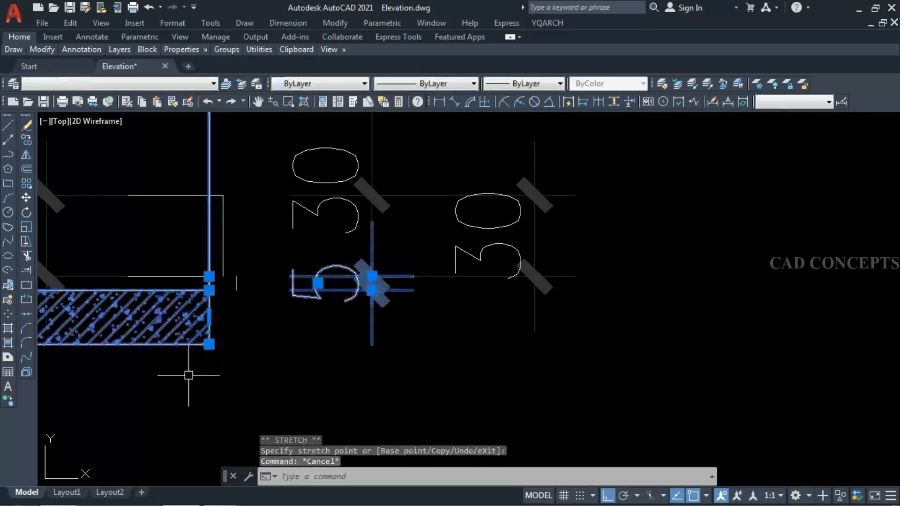
{"action": "left_click", "coordinate": [204, 263]}
{"action": "left_click", "coordinate": [208, 241]}
{"action": "left_click", "coordinate": [210, 238]}
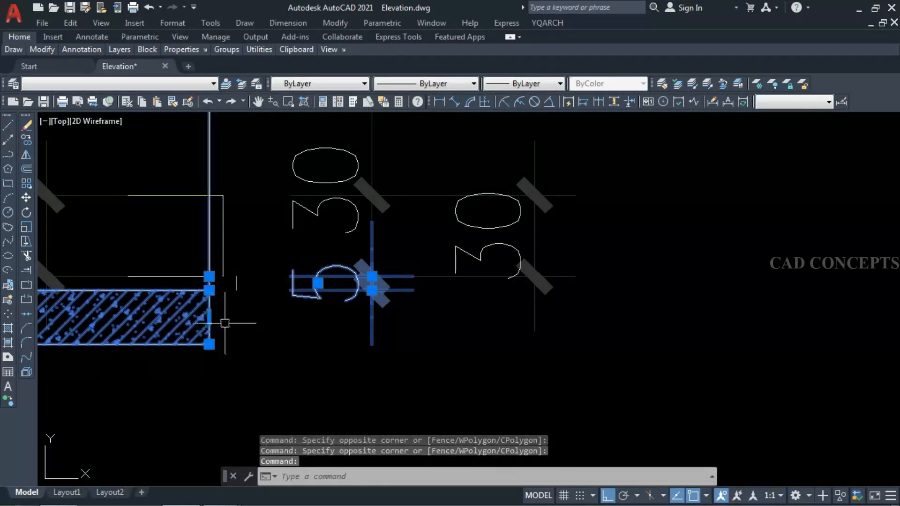
{"action": "type", "text": "s"}
{"action": "key", "text": "Return"}
{"action": "left_click", "coordinate": [244, 323]}
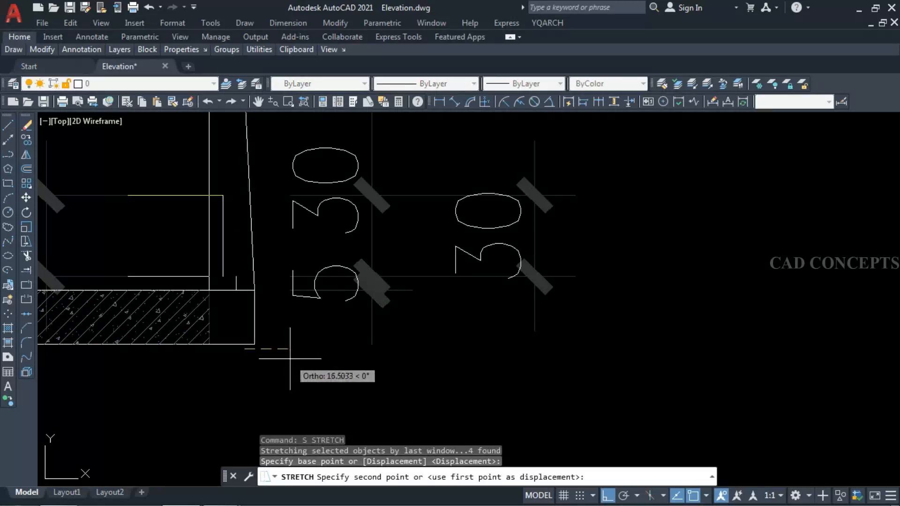
{"action": "left_click", "coordinate": [291, 359]}
Step: Erase the slanted wall line running down to the stretched slab's right corner
{"action": "left_click", "coordinate": [256, 237]}
{"action": "left_click", "coordinate": [236, 255]}
{"action": "type", "text": "E"}
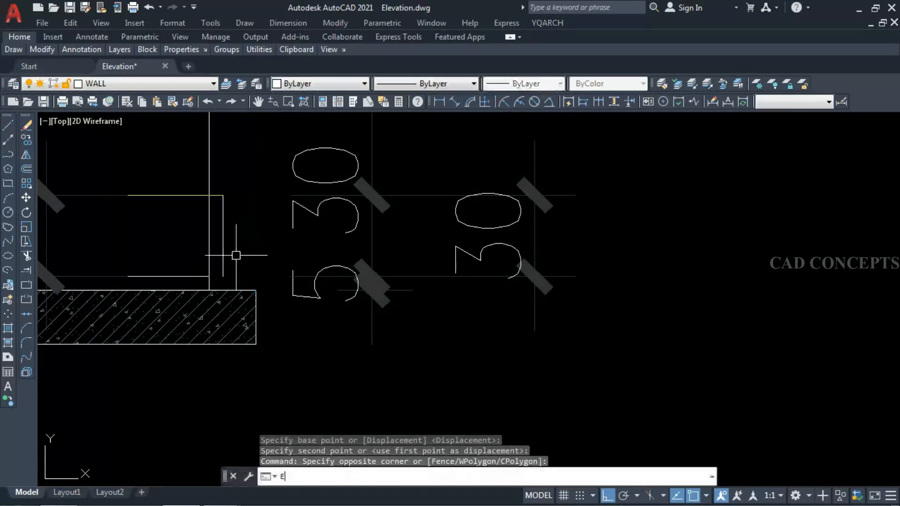
{"action": "key", "text": "Return"}
Step: Extend the lower plinth line's right end to the top of the outermost short plinth edge
{"action": "left_click", "coordinate": [206, 277]}
{"action": "left_click", "coordinate": [209, 277]}
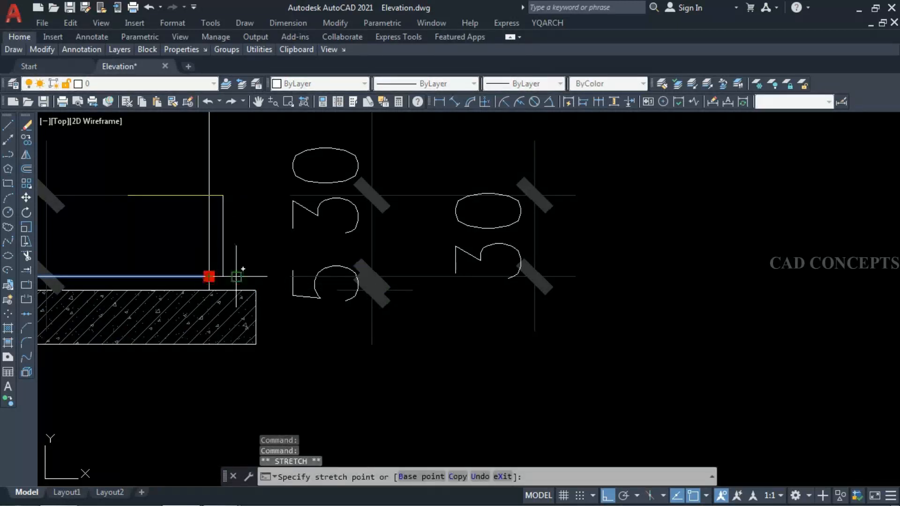
{"action": "key", "text": "Escape"}
{"action": "key", "text": "Escape"}
Step: Trim the right wall line below the upper plinth line, including its short piece down to the slab
{"action": "type", "text": "tr"}
{"action": "key", "text": "Return"}
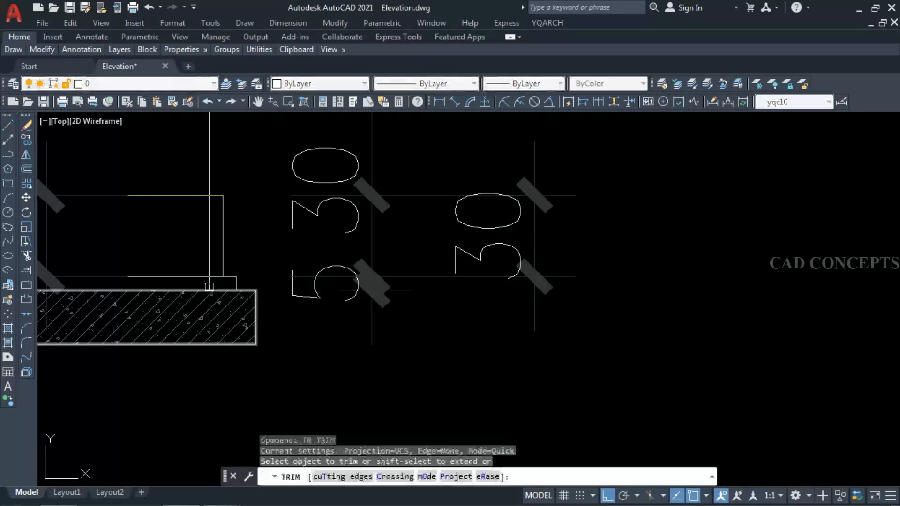
{"action": "left_click", "coordinate": [209, 287]}
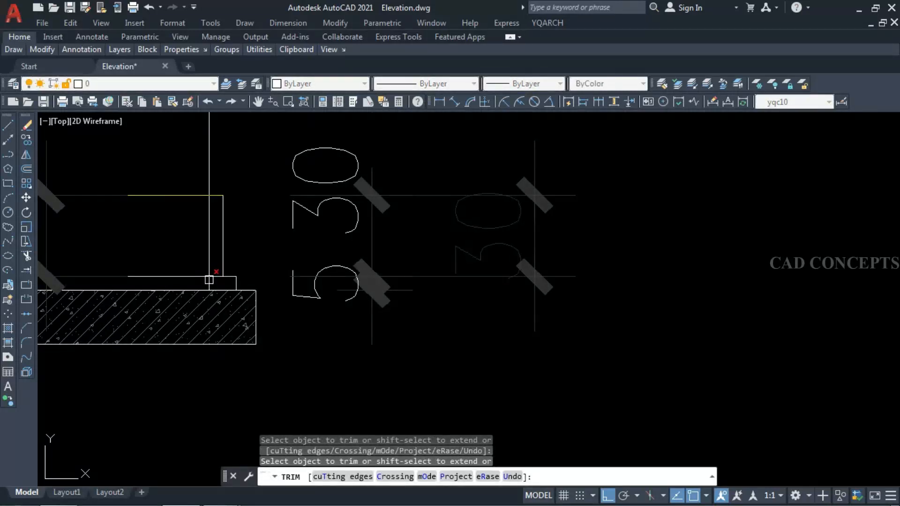
{"action": "key", "text": "Escape"}
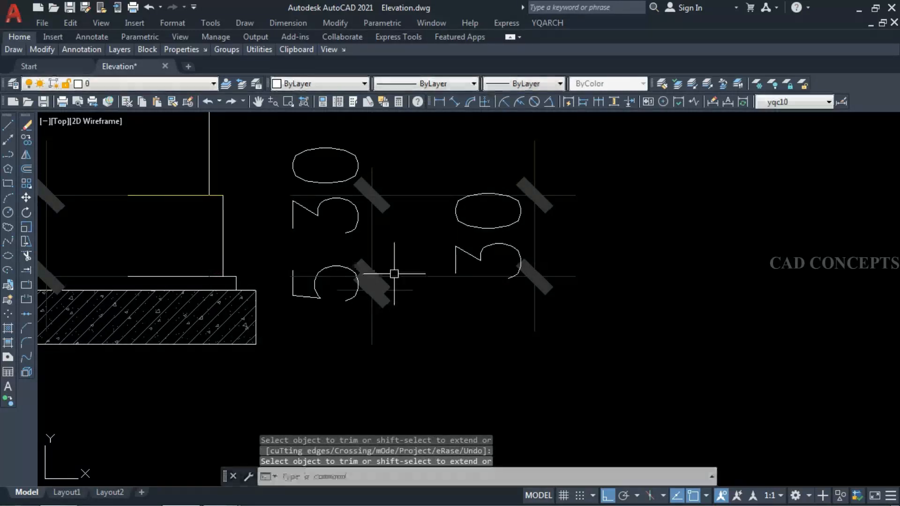
Step: Match the right wall line's properties onto the yellow upper plinth line between the door and the right wall
{"action": "scroll", "coordinate": [396, 268], "scroll_direction": "down", "scroll_amount": 6}
{"action": "left_click", "coordinate": [400, 264]}
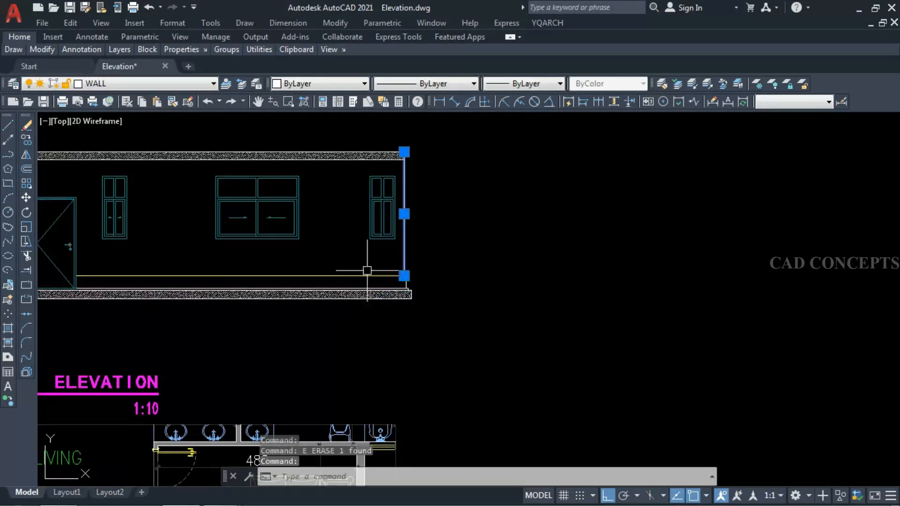
{"action": "type", "text": "ma"}
{"action": "key", "text": "Return"}
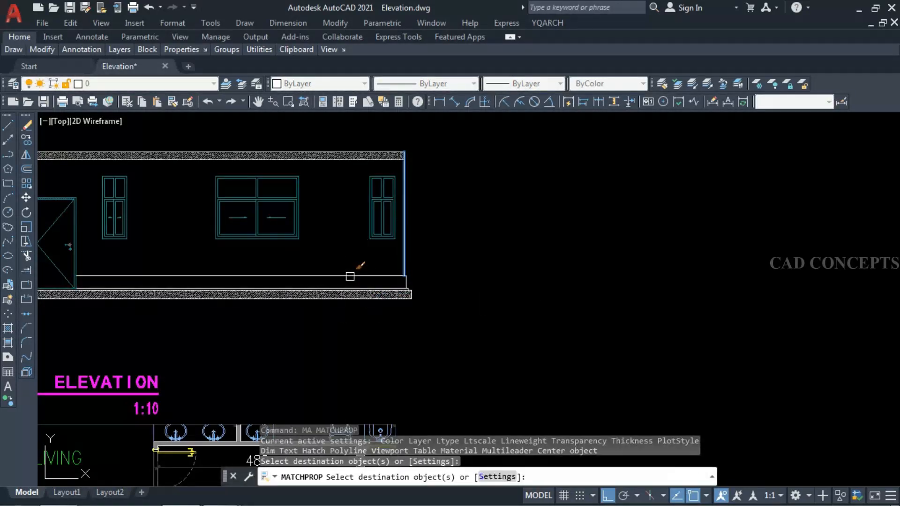
{"action": "key", "text": "Escape"}
{"action": "scroll", "coordinate": [446, 278], "scroll_direction": "down", "scroll_amount": 5}
{"action": "key", "text": "Escape"}
Step: Draw a long horizontal level line outward from the top corner of the plinth's right bottom step
{"action": "scroll", "coordinate": [337, 273], "scroll_direction": "up", "scroll_amount": 2}
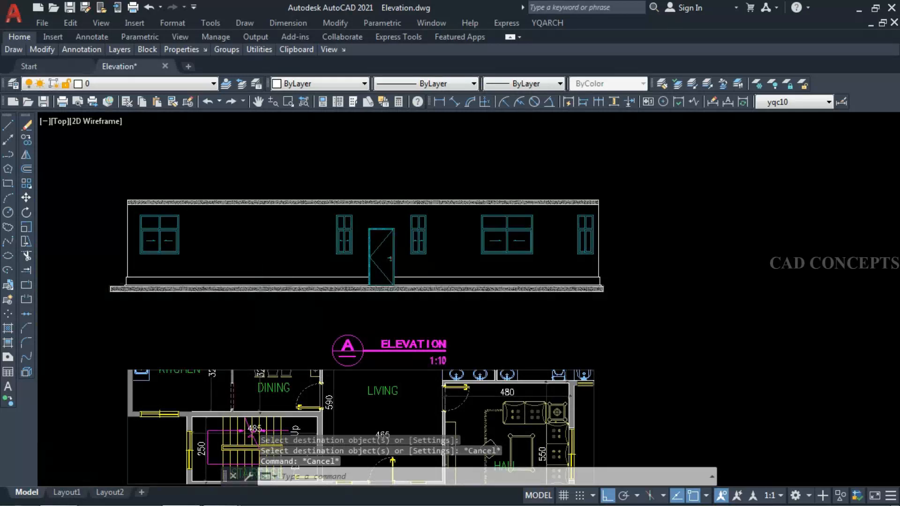
{"action": "scroll", "coordinate": [304, 296], "scroll_direction": "up", "scroll_amount": 1}
{"action": "middle_click_drag", "start_coordinate": [308, 301], "coordinate": [440, 318]}
{"action": "scroll", "coordinate": [333, 269], "scroll_direction": "down", "scroll_amount": 2}
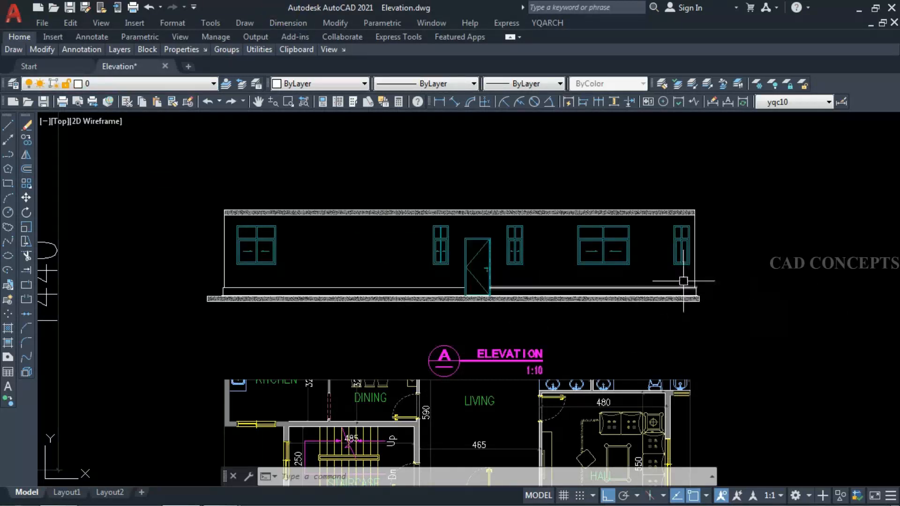
{"action": "scroll", "coordinate": [722, 299], "scroll_direction": "up", "scroll_amount": 4}
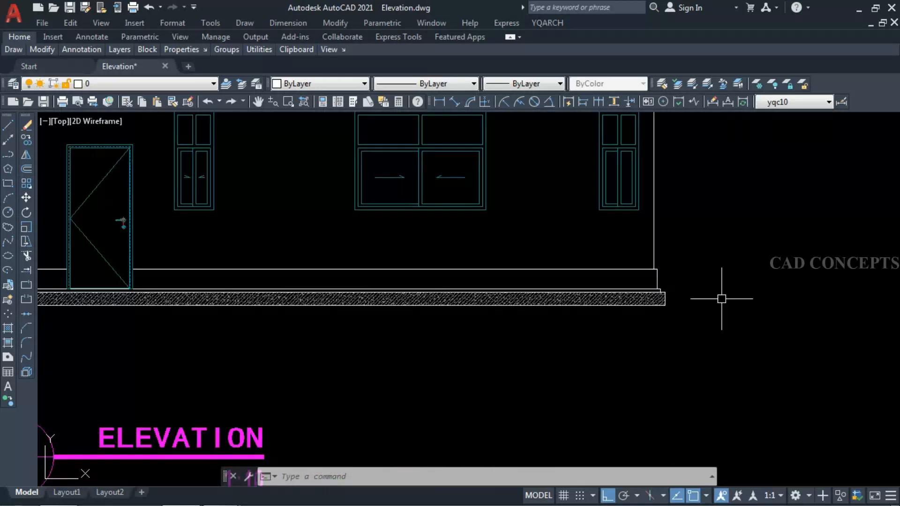
{"action": "type", "text": "L"}
{"action": "key", "text": "Return"}
{"action": "scroll", "coordinate": [781, 303], "scroll_direction": "up", "scroll_amount": 4}
{"action": "left_click", "coordinate": [478, 266]}
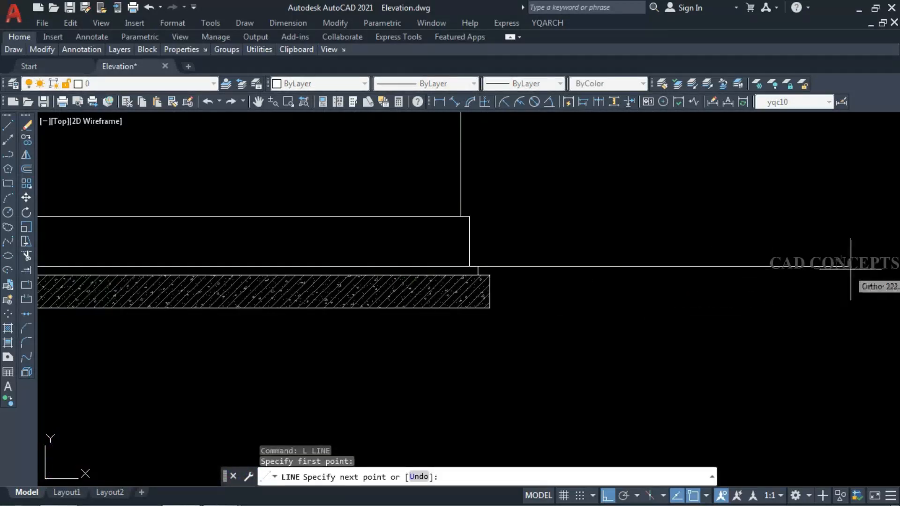
{"action": "scroll", "coordinate": [478, 277], "scroll_direction": "down", "scroll_amount": 5}
{"action": "left_click", "coordinate": [637, 277]}
{"action": "key", "text": "Escape"}
{"action": "scroll", "coordinate": [493, 281], "scroll_direction": "up", "scroll_amount": 2}
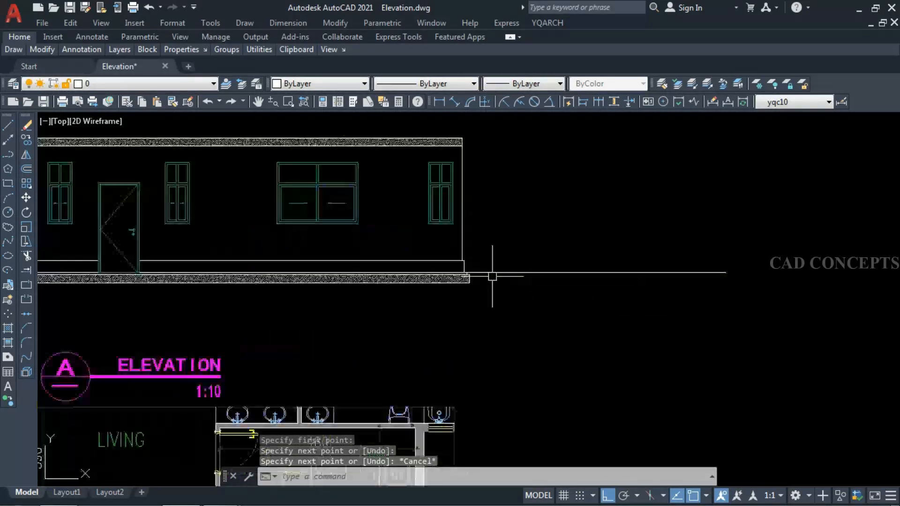
Step: Shorten the level line from both ends, pulling its start clear of the slab and its far end to the midpoint
{"action": "left_click", "coordinate": [475, 275]}
{"action": "left_click", "coordinate": [467, 273]}
{"action": "left_click", "coordinate": [497, 272]}
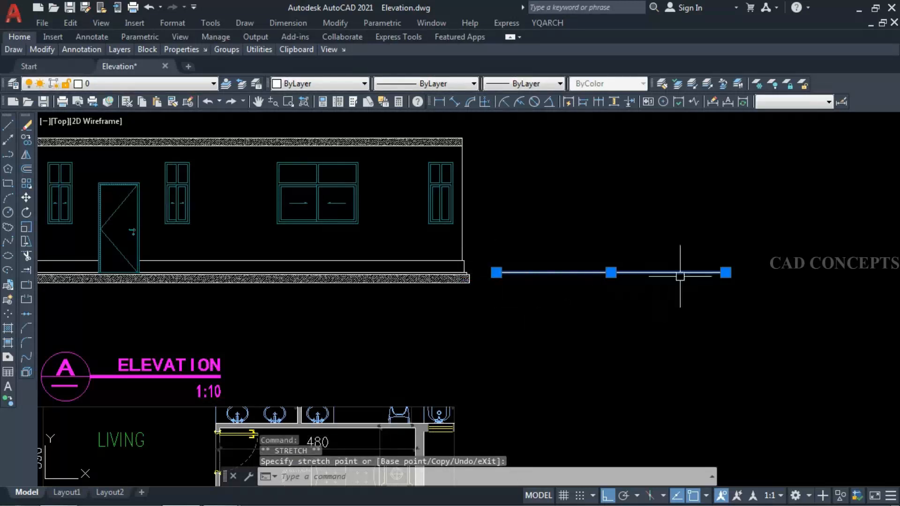
{"action": "left_click", "coordinate": [726, 272]}
{"action": "left_click", "coordinate": [611, 273]}
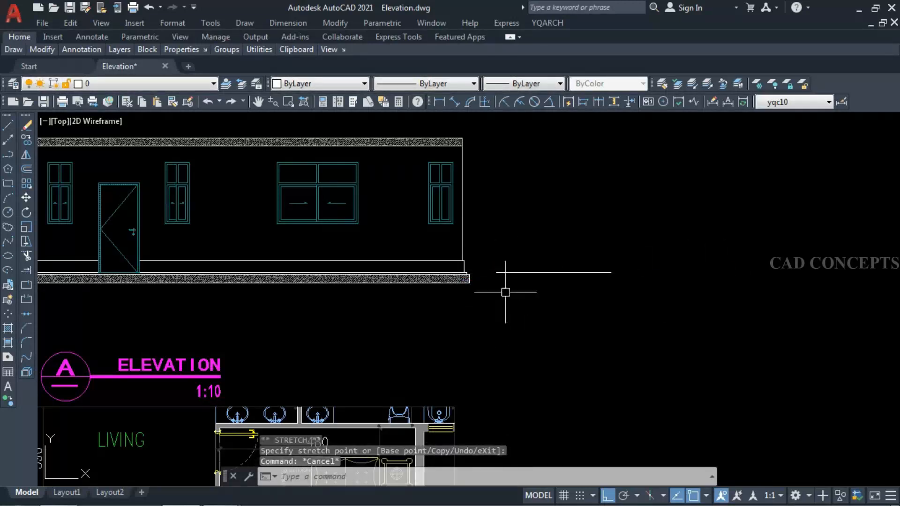
Step: Copy the level line straight up to the top of the roof slab
{"action": "left_click", "coordinate": [508, 288]}
{"action": "type", "text": "co"}
{"action": "key", "text": "Return"}
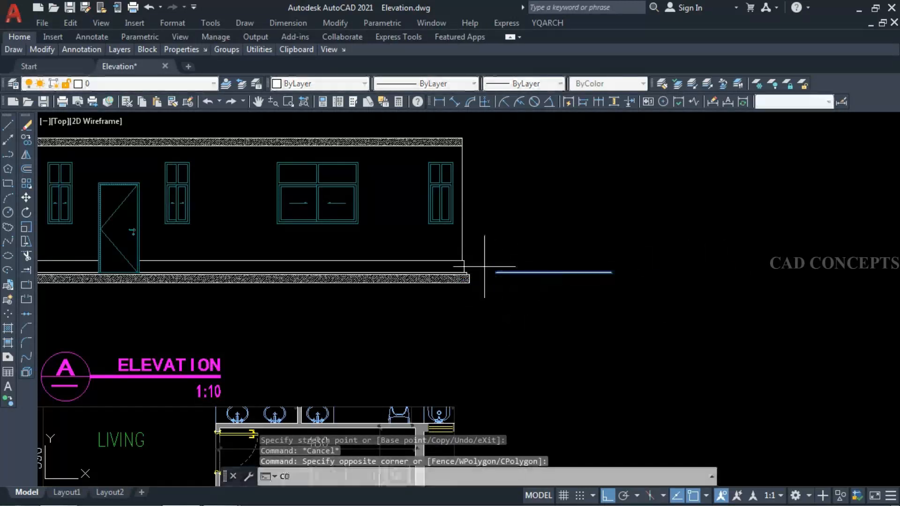
{"action": "left_click", "coordinate": [497, 272]}
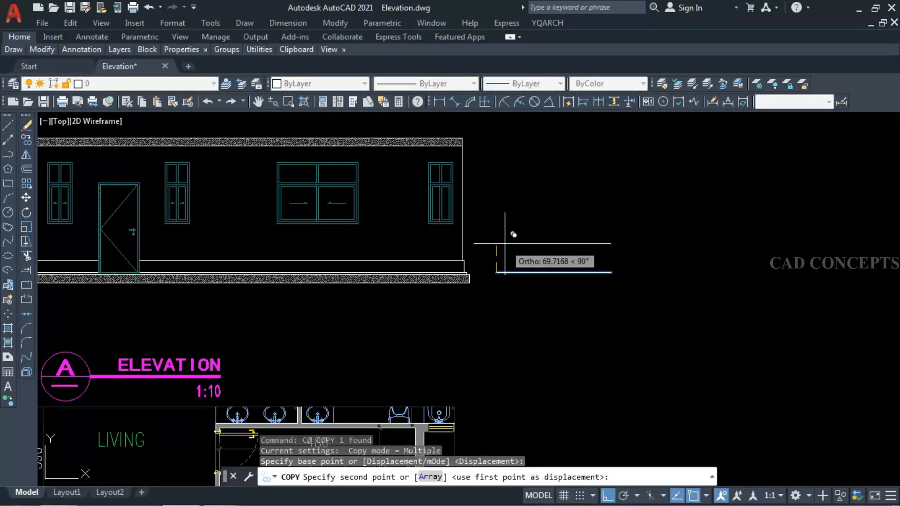
{"action": "left_click", "coordinate": [497, 139]}
{"action": "key", "text": "Escape"}
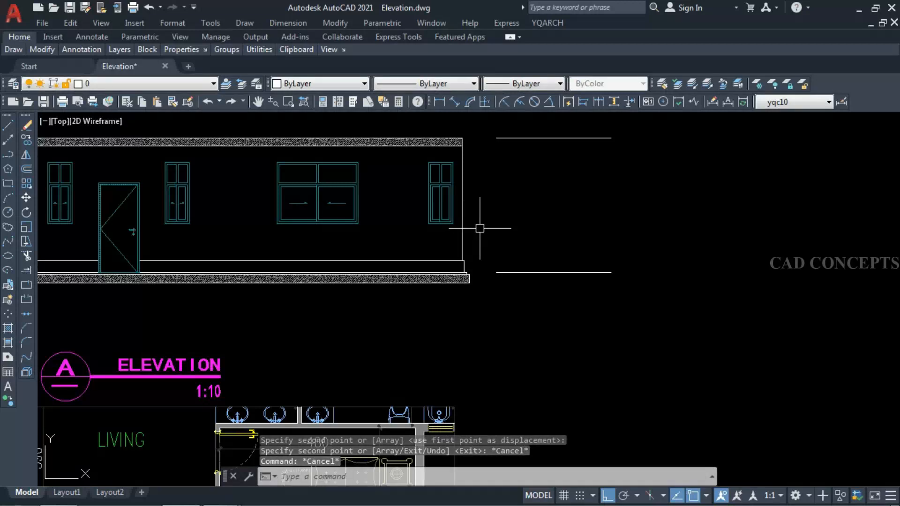
Step: Copy the bottom level line 15 units straight down to mark the ground level
{"action": "left_click", "coordinate": [517, 274]}
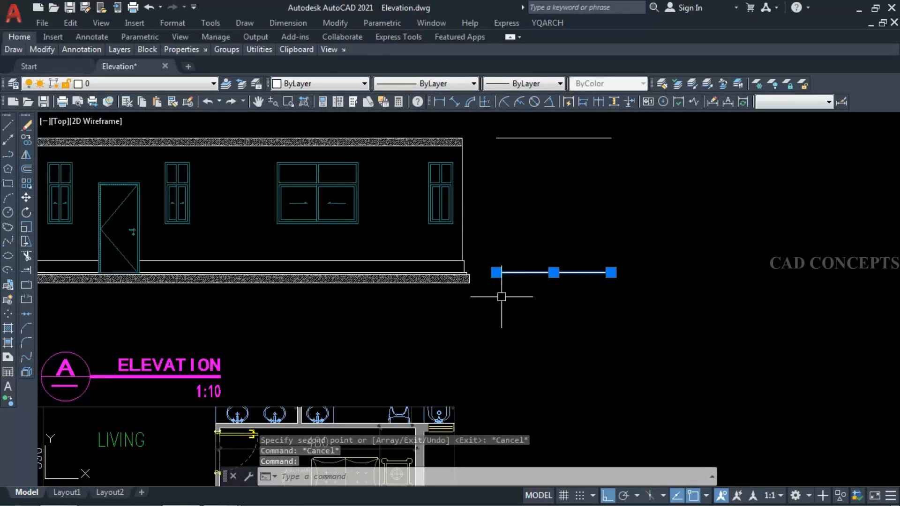
{"action": "type", "text": "co"}
{"action": "key", "text": "Return"}
{"action": "left_click", "coordinate": [492, 314]}
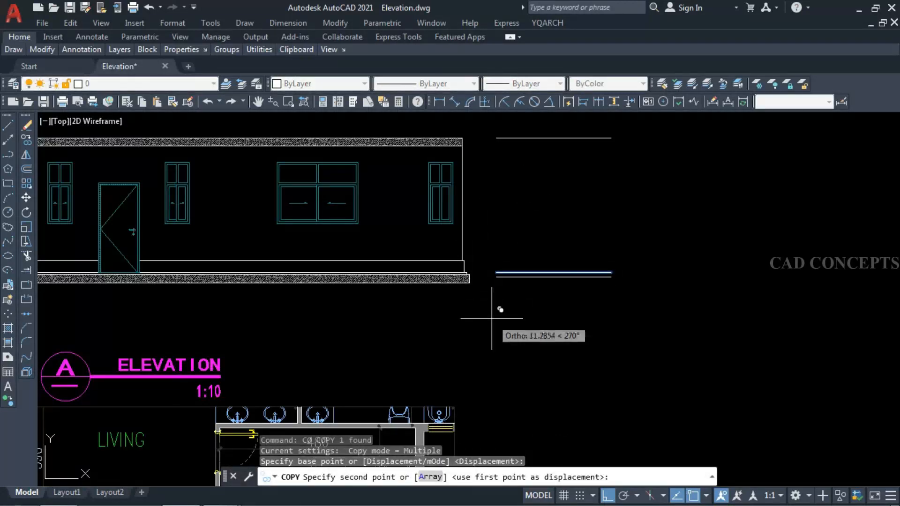
{"action": "type", "text": "15"}
{"action": "key", "text": "Return"}
{"action": "key", "text": "Escape"}
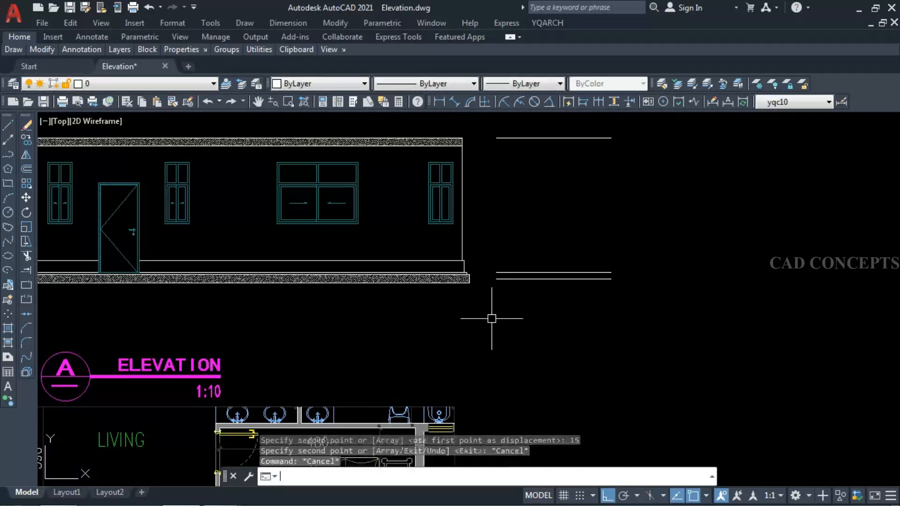
Step: Copy the roof slab's level line 135 units straight up
{"action": "middle_click_drag", "start_coordinate": [498, 298], "coordinate": [566, 350]}
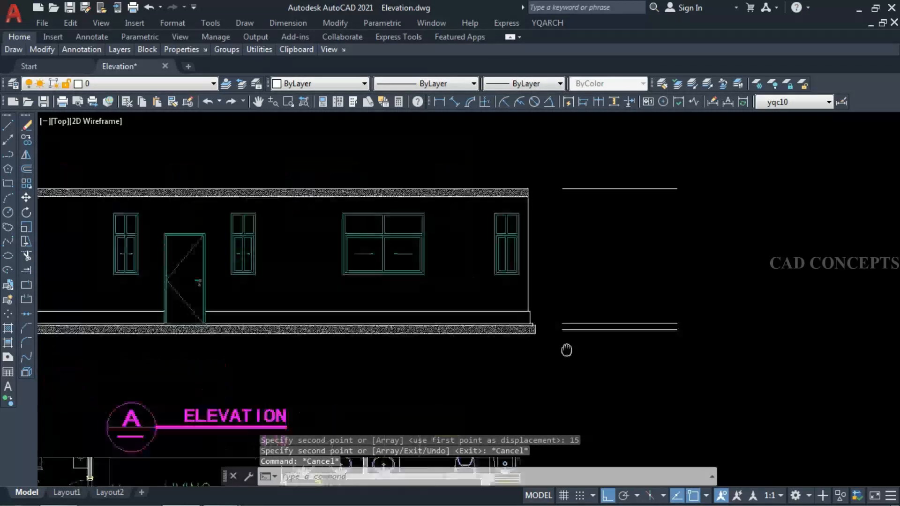
{"action": "left_click", "coordinate": [592, 247]}
{"action": "left_click", "coordinate": [566, 172]}
{"action": "type", "text": "co"}
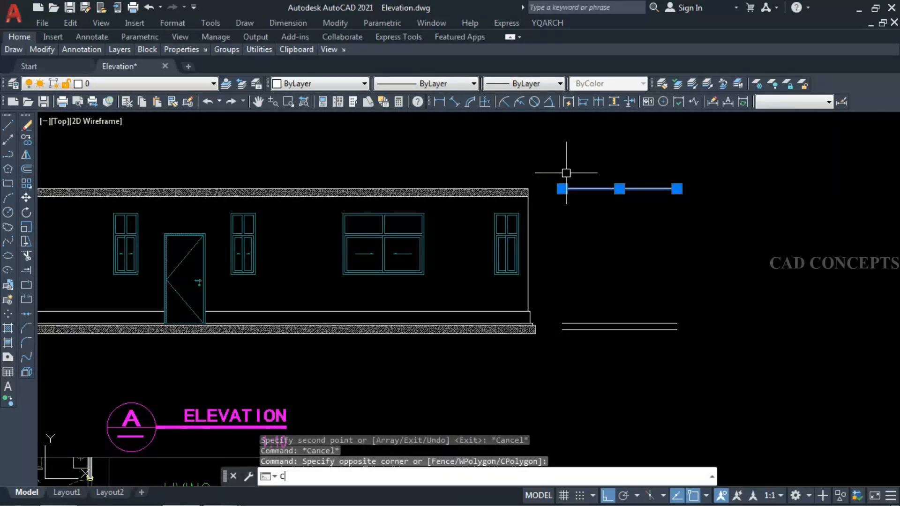
{"action": "key", "text": "Return"}
{"action": "left_click", "coordinate": [571, 268]}
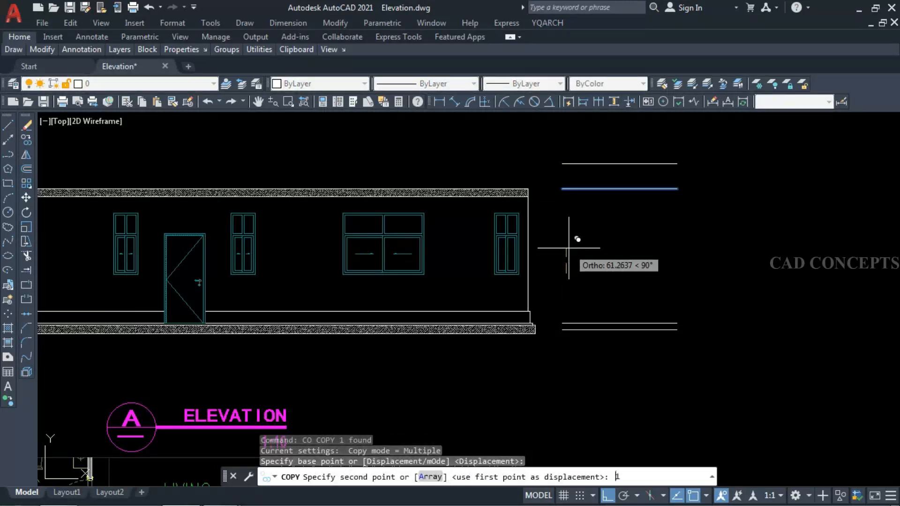
{"action": "type", "text": "135"}
{"action": "key", "text": "Return"}
{"action": "key", "text": "Escape"}
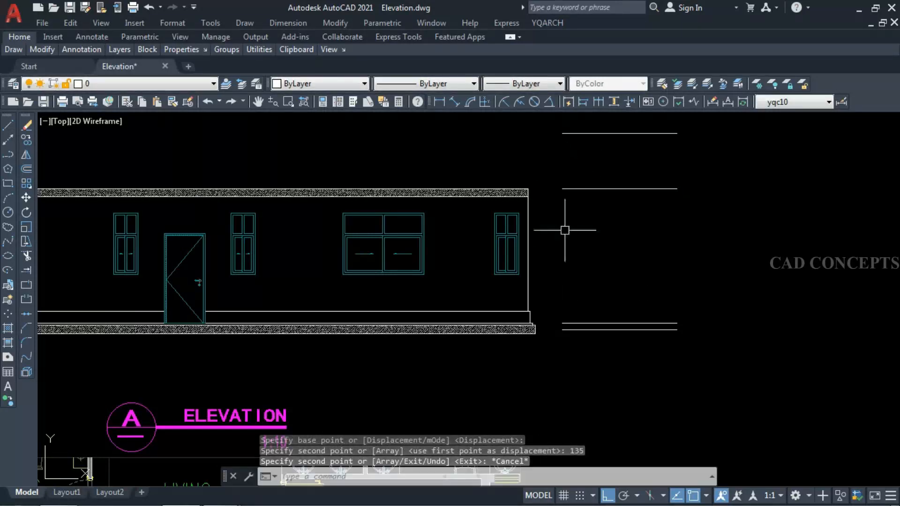
Step: Copy the roof slab's level line 330 units straight up
{"action": "scroll", "coordinate": [595, 254], "scroll_direction": "down", "scroll_amount": 2}
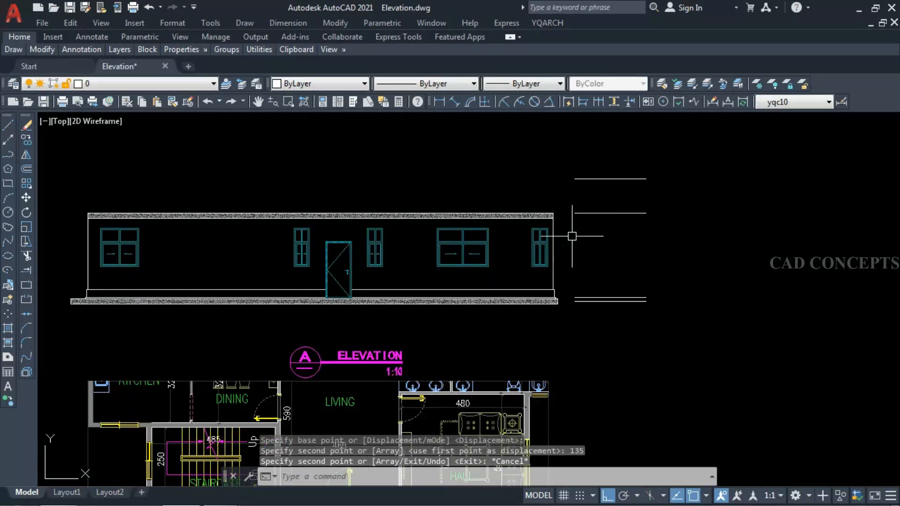
{"action": "left_click", "coordinate": [586, 213]}
{"action": "type", "text": "co"}
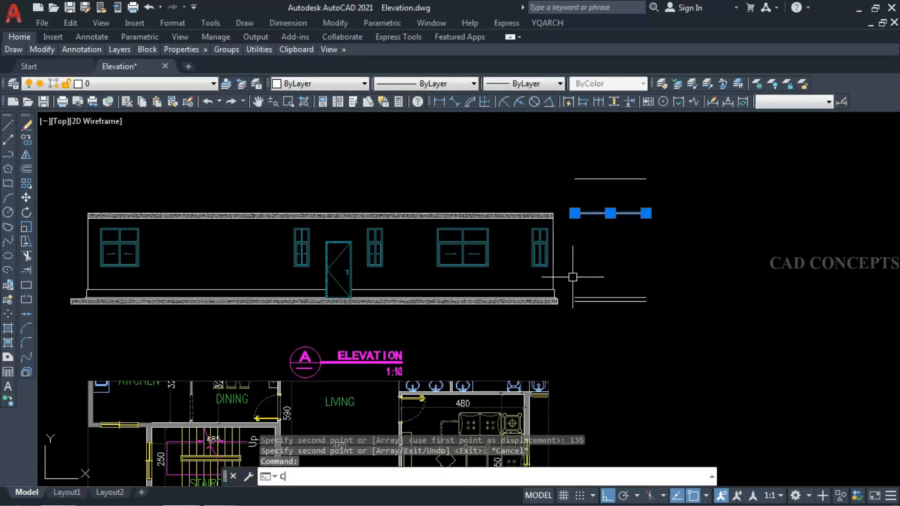
{"action": "key", "text": "Return"}
{"action": "left_click", "coordinate": [706, 349]}
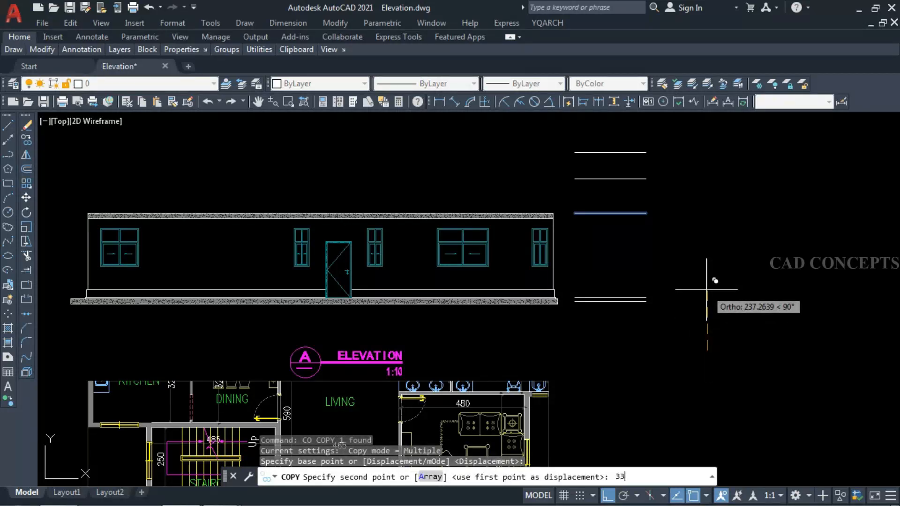
{"action": "type", "text": "330"}
{"action": "key", "text": "Return"}
{"action": "key", "text": "Escape"}
Step: Copy the topmost level line 35 units straight up
{"action": "scroll", "coordinate": [634, 300], "scroll_direction": "down", "scroll_amount": 2}
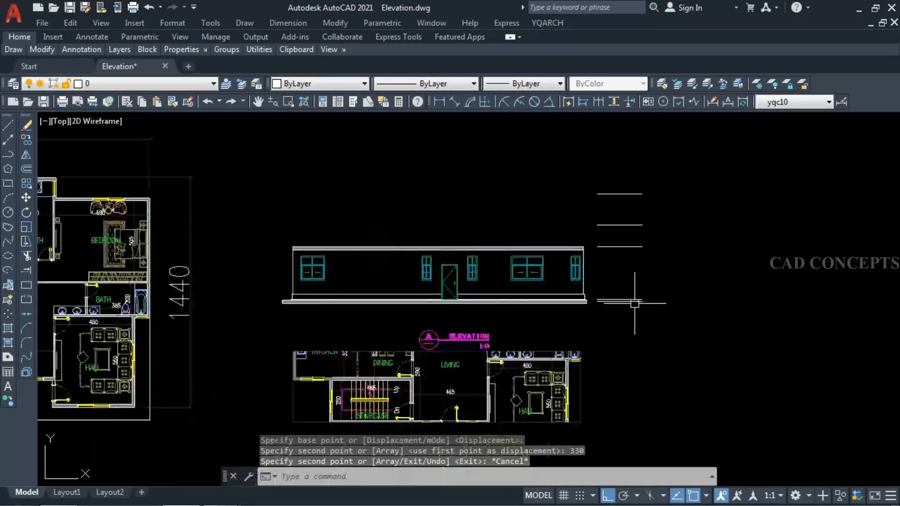
{"action": "left_click", "coordinate": [611, 197]}
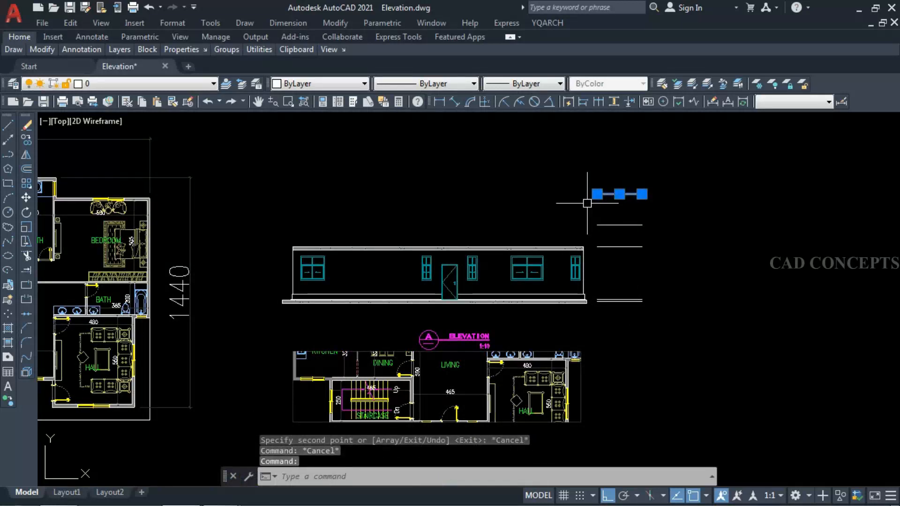
{"action": "type", "text": "co"}
{"action": "key", "text": "Return"}
{"action": "left_click", "coordinate": [573, 197]}
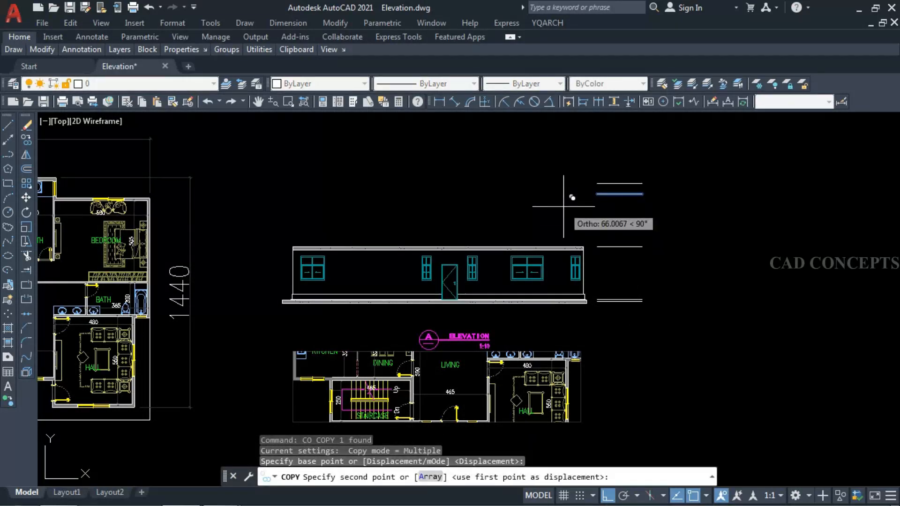
{"action": "type", "text": "35"}
{"action": "key", "text": "Return"}
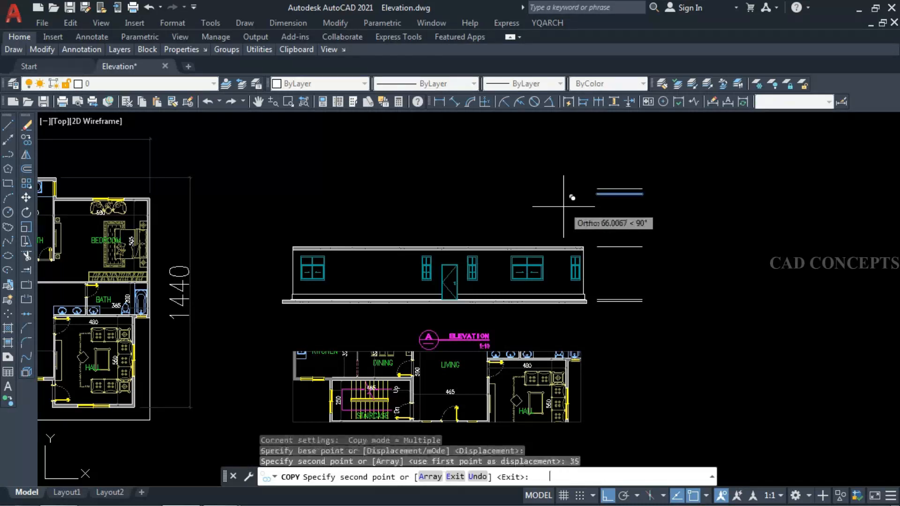
{"action": "key", "text": "Escape"}
{"action": "scroll", "coordinate": [377, 408], "scroll_direction": "up", "scroll_amount": 4}
{"action": "scroll", "coordinate": [421, 310], "scroll_direction": "down", "scroll_amount": 4}
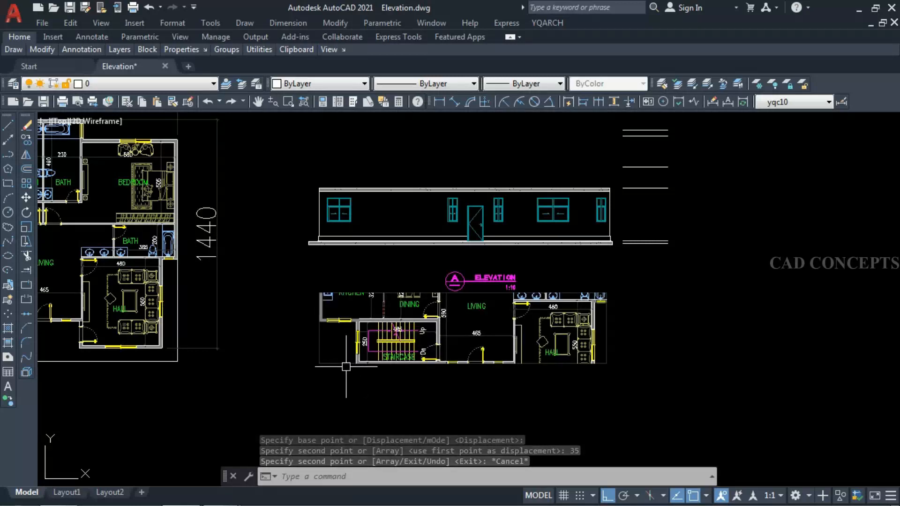
Step: Place vertical construction lines through the staircase's outer wall corner, the living/hall wall corner and the hall's outer wall corner in the copied plan
{"action": "type", "text": "xl"}
{"action": "key", "text": "Return"}
{"action": "type", "text": "v"}
{"action": "key", "text": "Return"}
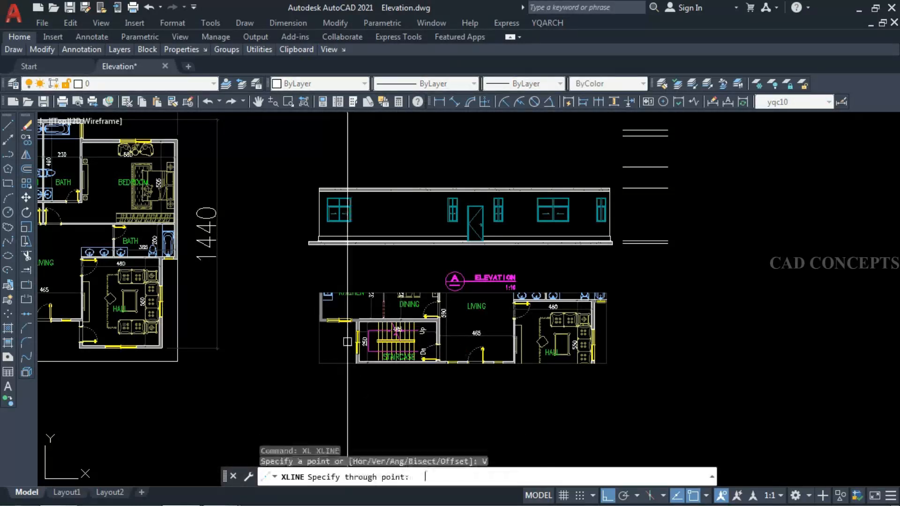
{"action": "scroll", "coordinate": [347, 367], "scroll_direction": "up", "scroll_amount": 5}
{"action": "scroll", "coordinate": [335, 298], "scroll_direction": "down", "scroll_amount": 4}
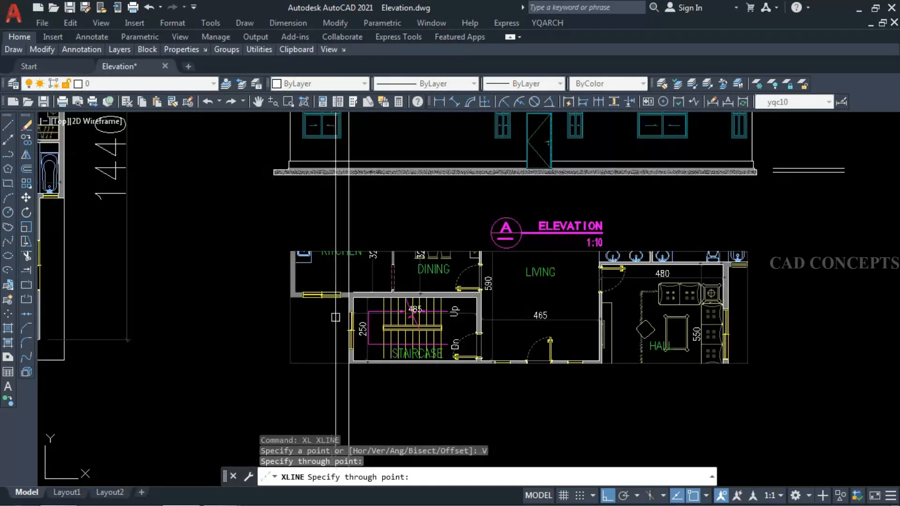
{"action": "scroll", "coordinate": [597, 372], "scroll_direction": "up", "scroll_amount": 2}
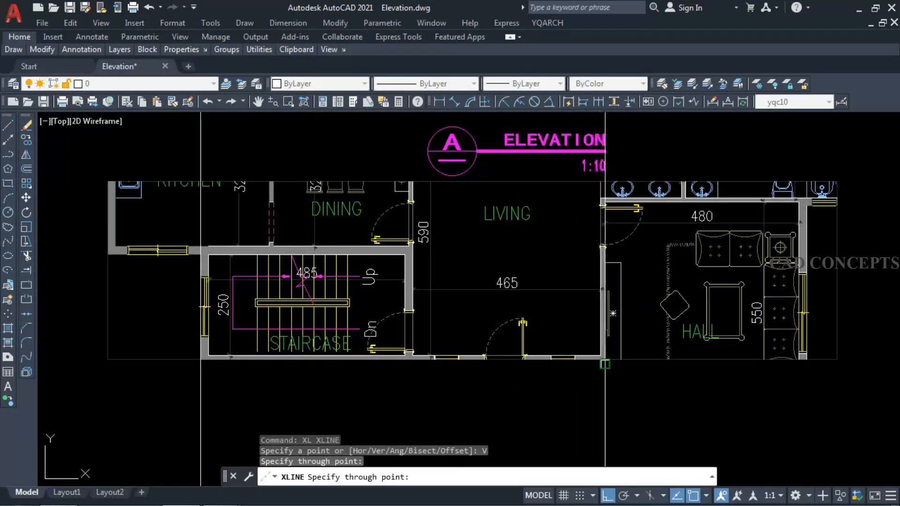
{"action": "left_click", "coordinate": [601, 357]}
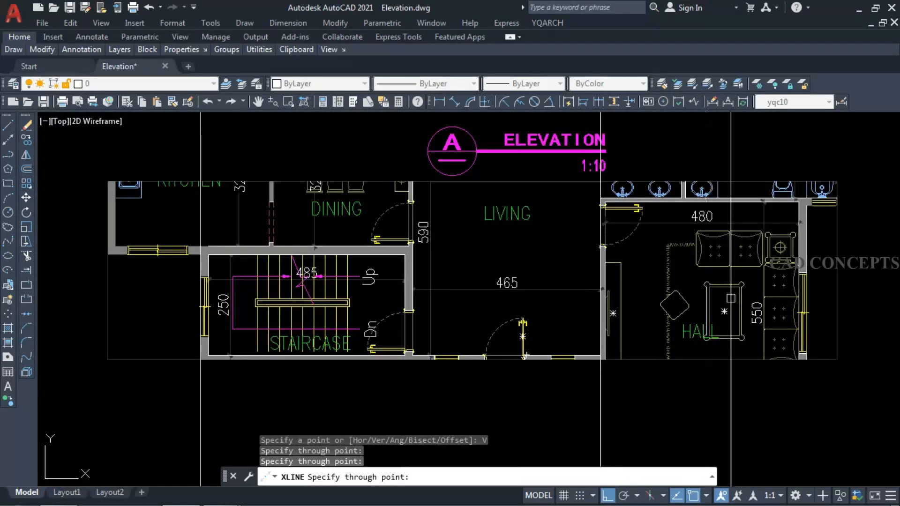
{"action": "left_click", "coordinate": [806, 202]}
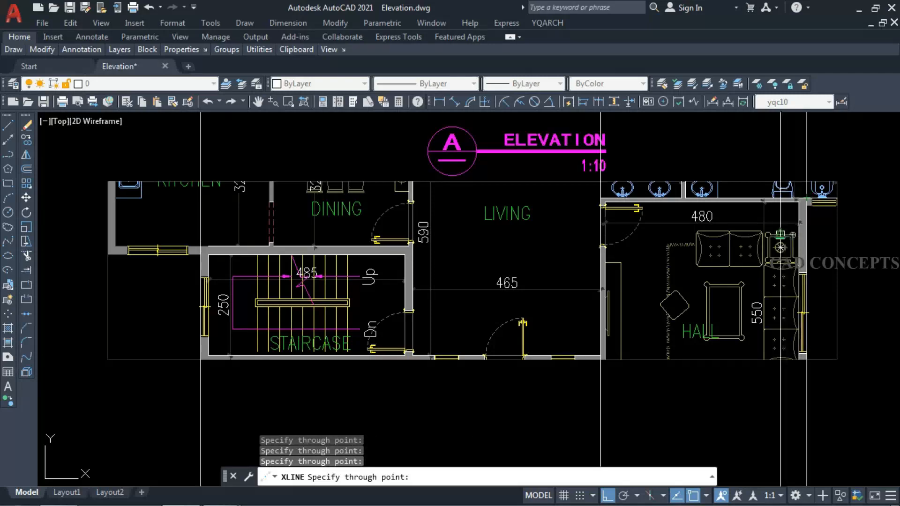
{"action": "key", "text": "Escape"}
{"action": "scroll", "coordinate": [570, 354], "scroll_direction": "down", "scroll_amount": 4}
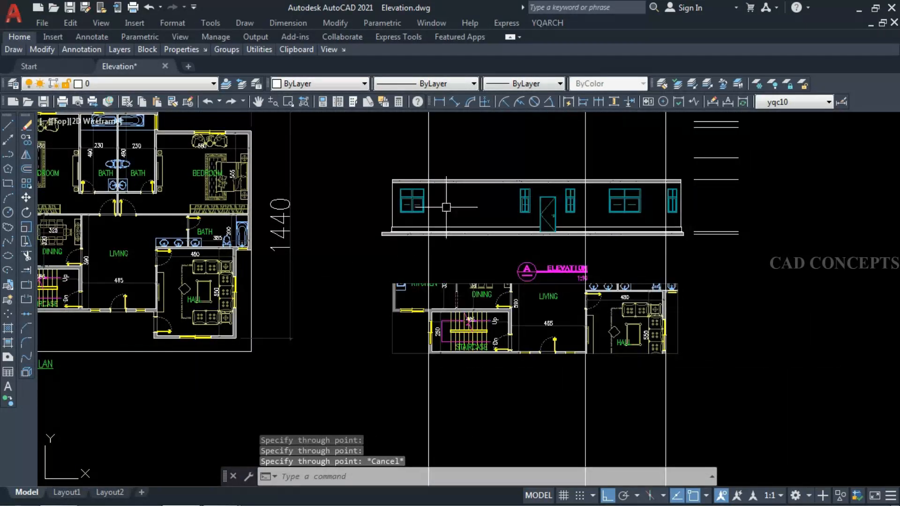
Step: Draw a vertical wall line along the staircase construction line from the top of the ground slab to the roof slab's underside
{"action": "scroll", "coordinate": [445, 206], "scroll_direction": "up", "scroll_amount": 4}
{"action": "type", "text": "l"}
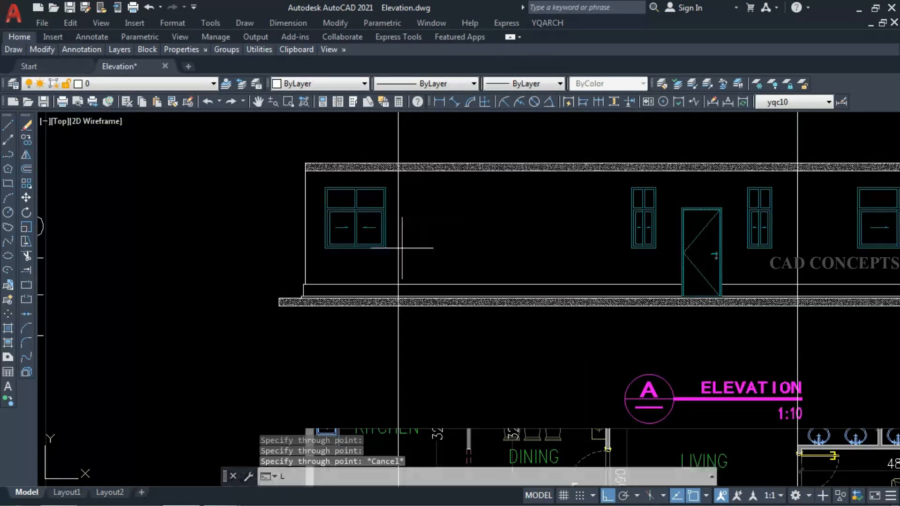
{"action": "key", "text": "Return"}
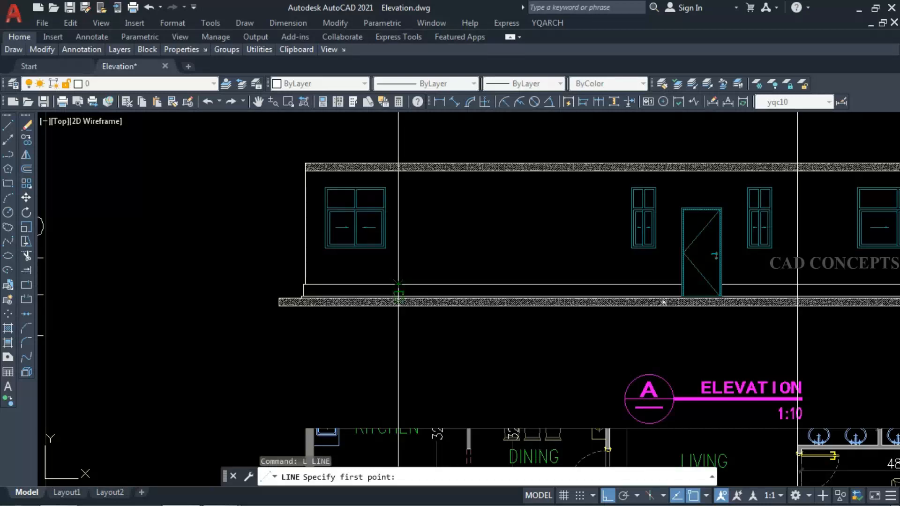
{"action": "scroll", "coordinate": [399, 296], "scroll_direction": "up", "scroll_amount": 3}
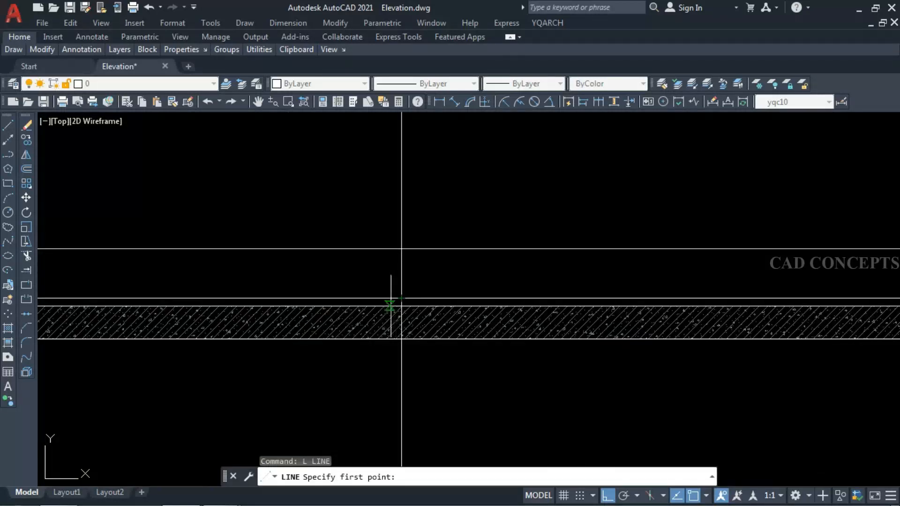
{"action": "left_click", "coordinate": [398, 315]}
{"action": "scroll", "coordinate": [401, 328], "scroll_direction": "down", "scroll_amount": 1}
{"action": "scroll", "coordinate": [401, 328], "scroll_direction": "down", "scroll_amount": 4}
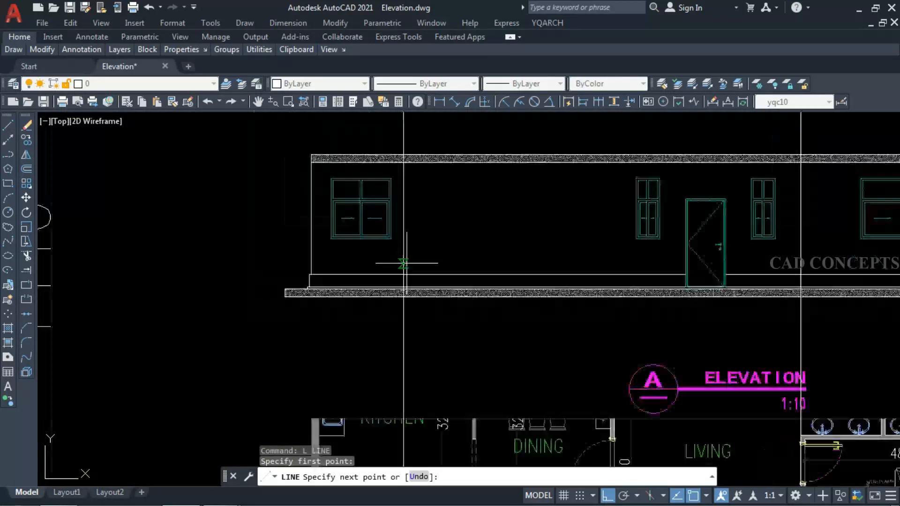
{"action": "key", "text": "Escape"}
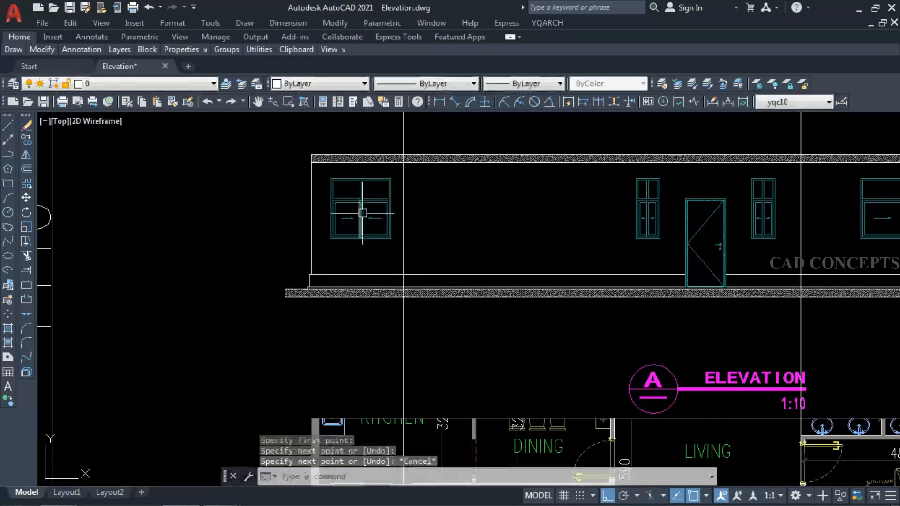
Step: Draw a vertical wall line along the living/hall construction line from the top of the ground slab to the roof slab's underside
{"action": "scroll", "coordinate": [817, 284], "scroll_direction": "up", "scroll_amount": 3}
{"action": "key", "text": "Return"}
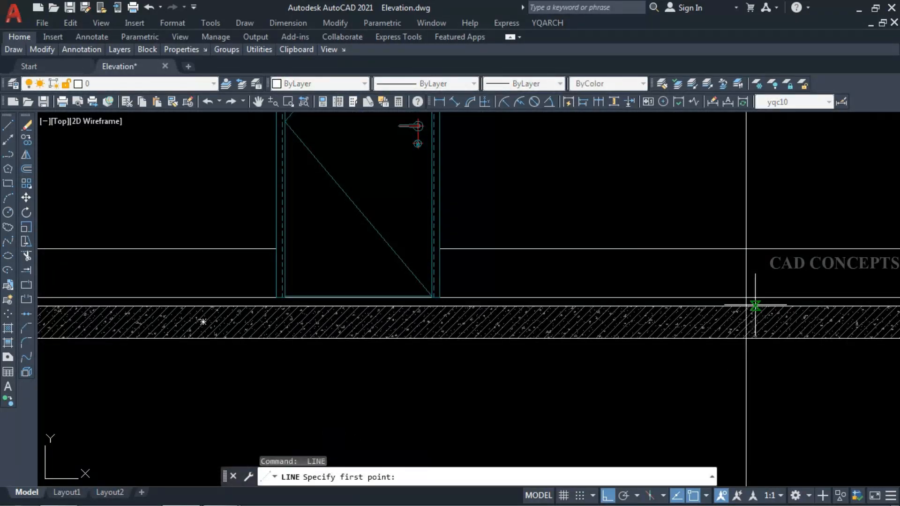
{"action": "left_click", "coordinate": [755, 305]}
{"action": "scroll", "coordinate": [603, 340], "scroll_direction": "down", "scroll_amount": 4}
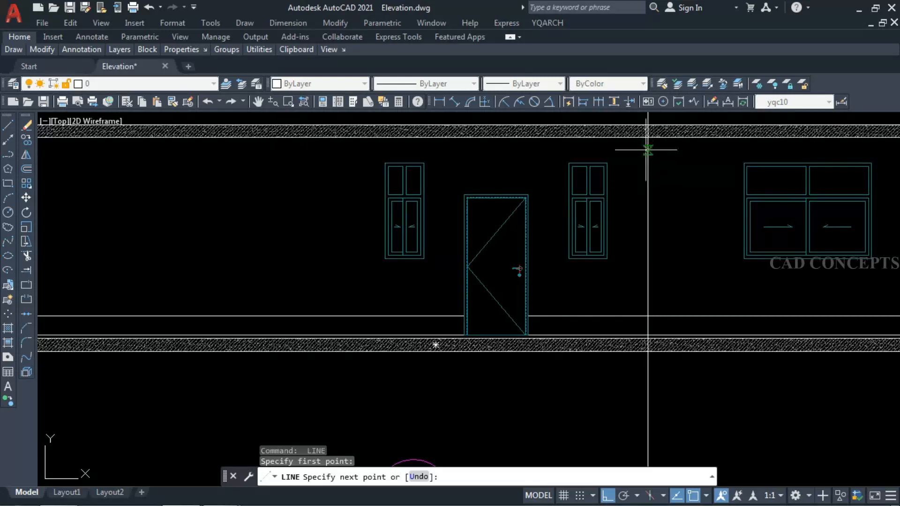
{"action": "key", "text": "Escape"}
Step: Draw a vertical wall line along the hall's outer-wall construction line from the top of the ground slab to the roof slab's underside
{"action": "scroll", "coordinate": [648, 138], "scroll_direction": "down", "scroll_amount": 3}
{"action": "scroll", "coordinate": [645, 287], "scroll_direction": "up", "scroll_amount": 4}
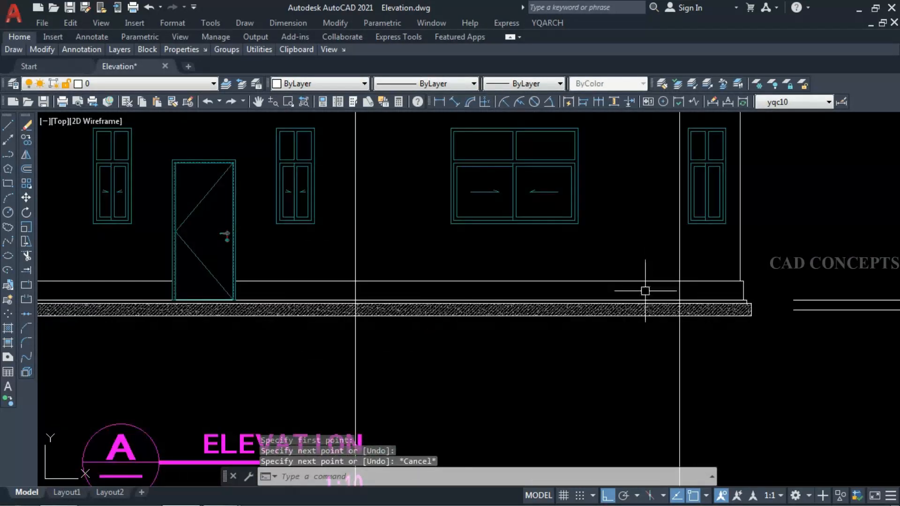
{"action": "key", "text": "Return"}
{"action": "left_click", "coordinate": [680, 304]}
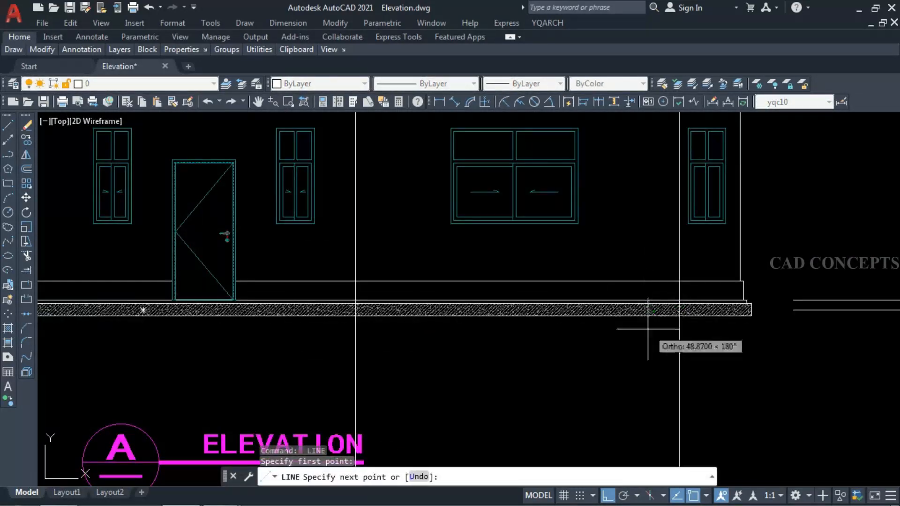
{"action": "scroll", "coordinate": [681, 331], "scroll_direction": "down", "scroll_amount": 2}
{"action": "key", "text": "Escape"}
{"action": "key", "text": "Escape"}
{"action": "key", "text": "Escape"}
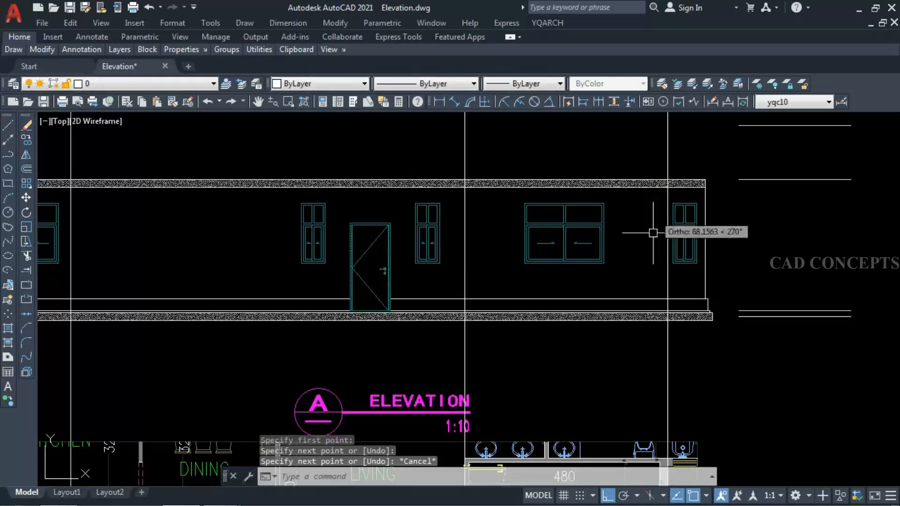
Step: Erase the three vertical construction lines running through the elevation and the plan
{"action": "scroll", "coordinate": [666, 297], "scroll_direction": "down", "scroll_amount": 4}
{"action": "left_click", "coordinate": [681, 295]}
{"action": "left_click", "coordinate": [328, 298]}
{"action": "type", "text": "E"}
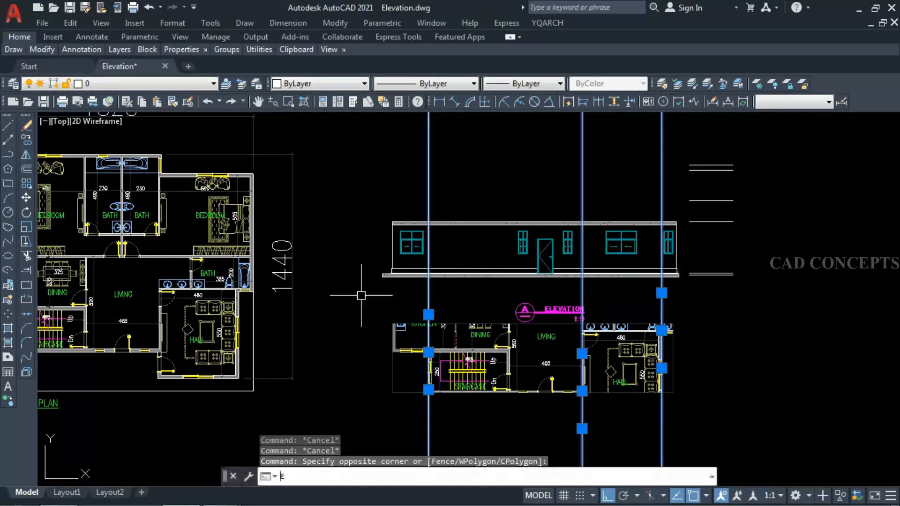
{"action": "key", "text": "Return"}
{"action": "scroll", "coordinate": [430, 245], "scroll_direction": "up", "scroll_amount": 4}
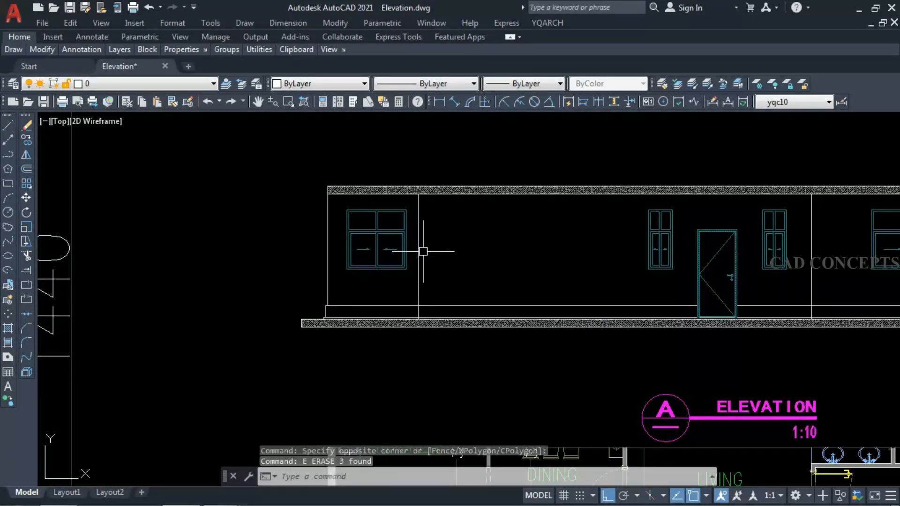
Step: Break the three vertical wall lines and the two upper plinth lines at their crossings with YQArch's break-all command (BM)
{"action": "scroll", "coordinate": [423, 251], "scroll_direction": "down", "scroll_amount": 2}
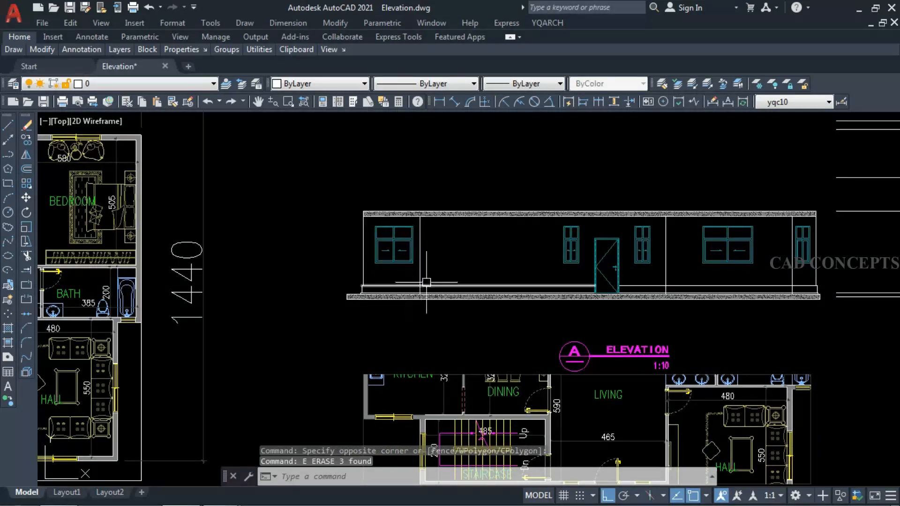
{"action": "left_click", "coordinate": [669, 280]}
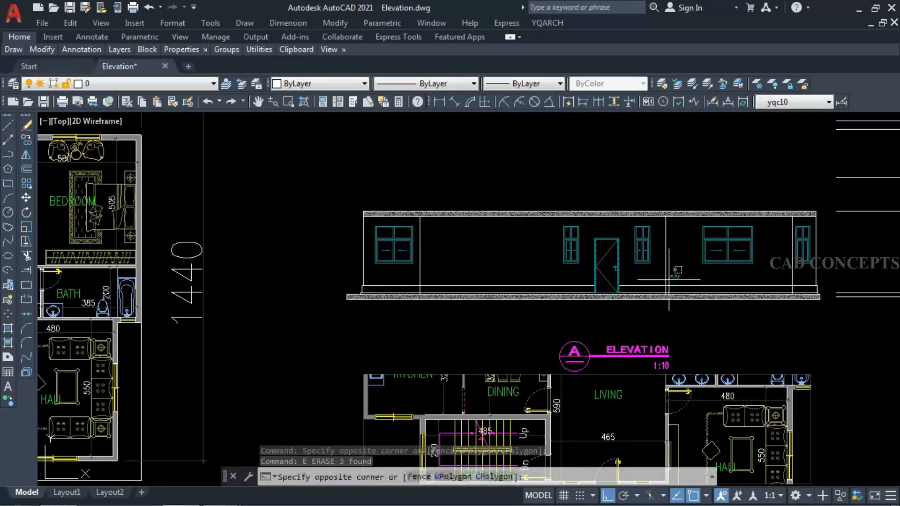
{"action": "left_click", "coordinate": [659, 263]}
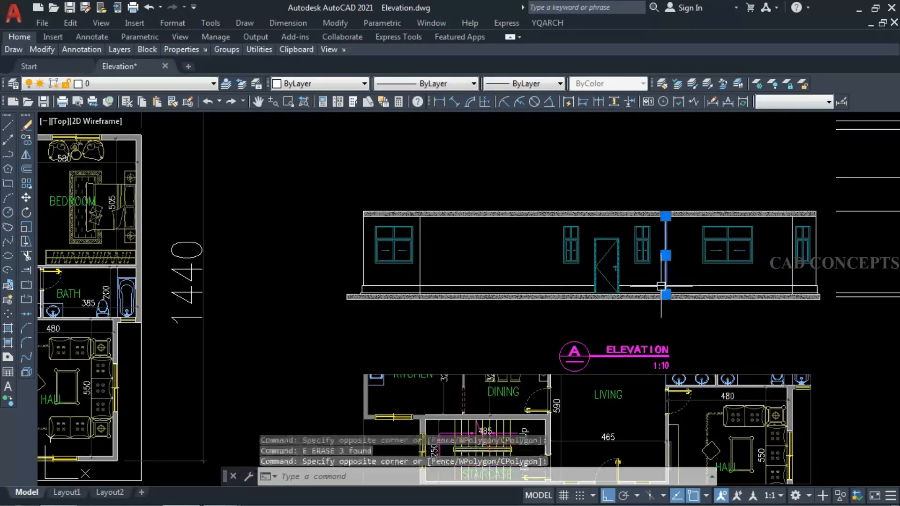
{"action": "left_click", "coordinate": [801, 279]}
{"action": "left_click", "coordinate": [596, 291]}
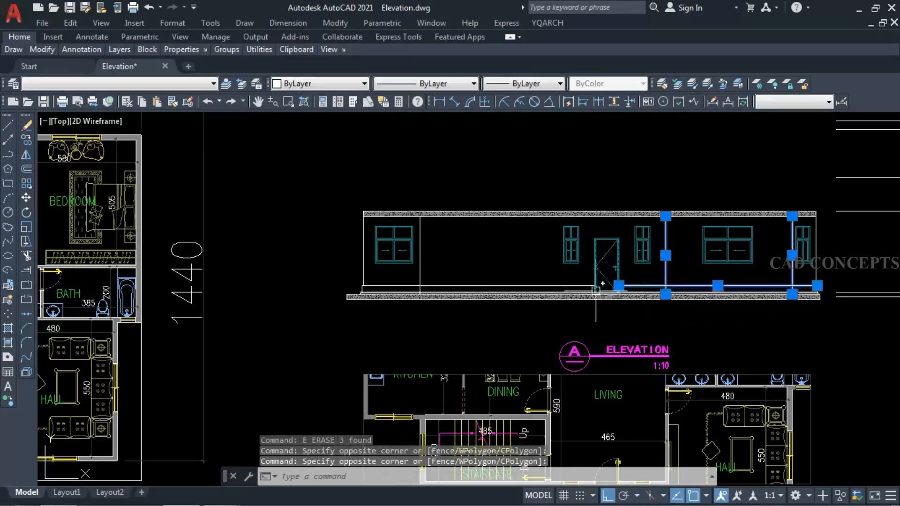
{"action": "left_click", "coordinate": [442, 283]}
{"action": "left_click", "coordinate": [393, 310]}
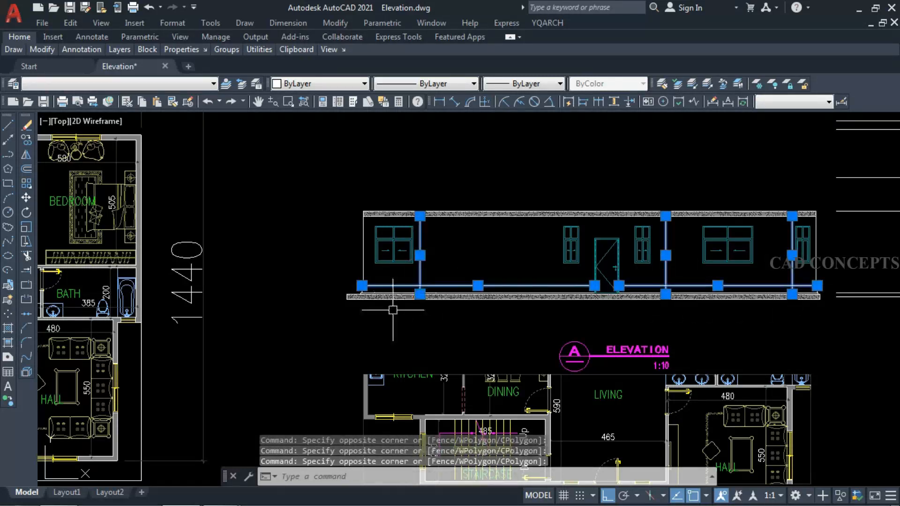
{"action": "type", "text": "bm"}
{"action": "key", "text": "Return"}
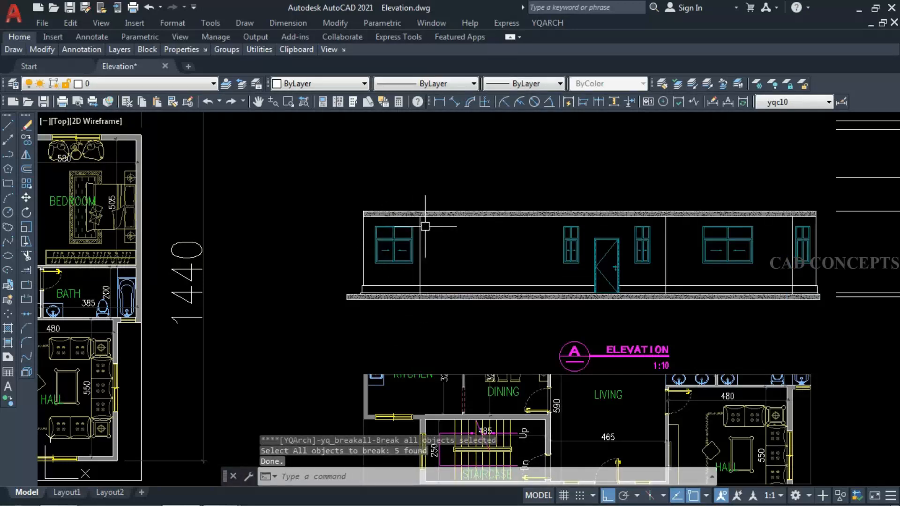
{"action": "scroll", "coordinate": [355, 198], "scroll_direction": "up", "scroll_amount": 6}
{"action": "scroll", "coordinate": [342, 221], "scroll_direction": "down", "scroll_amount": 6}
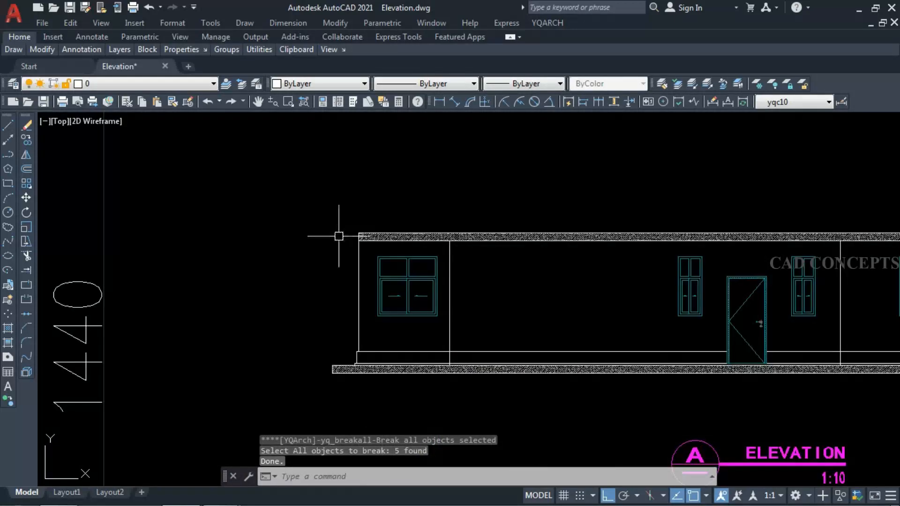
{"action": "type", "text": "pl"}
{"action": "key", "text": "Return"}
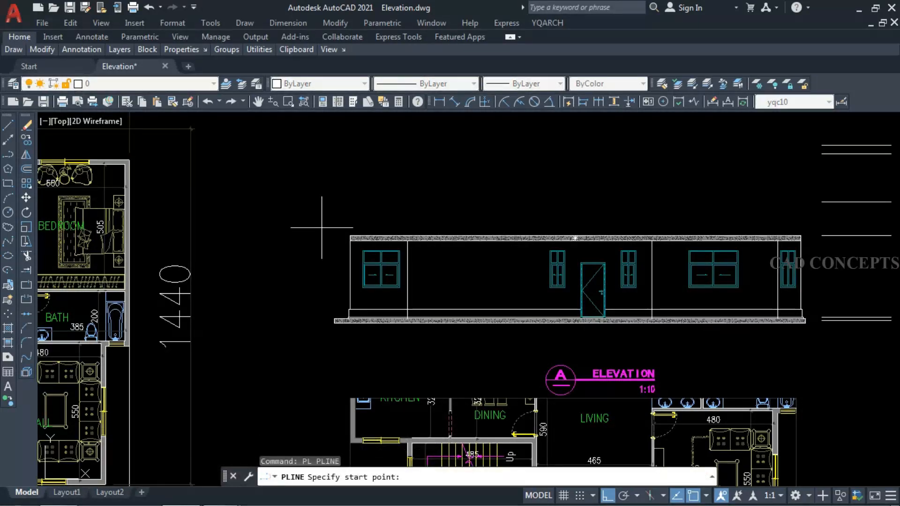
{"action": "scroll", "coordinate": [323, 227], "scroll_direction": "up", "scroll_amount": 2}
{"action": "left_click", "coordinate": [367, 236]}
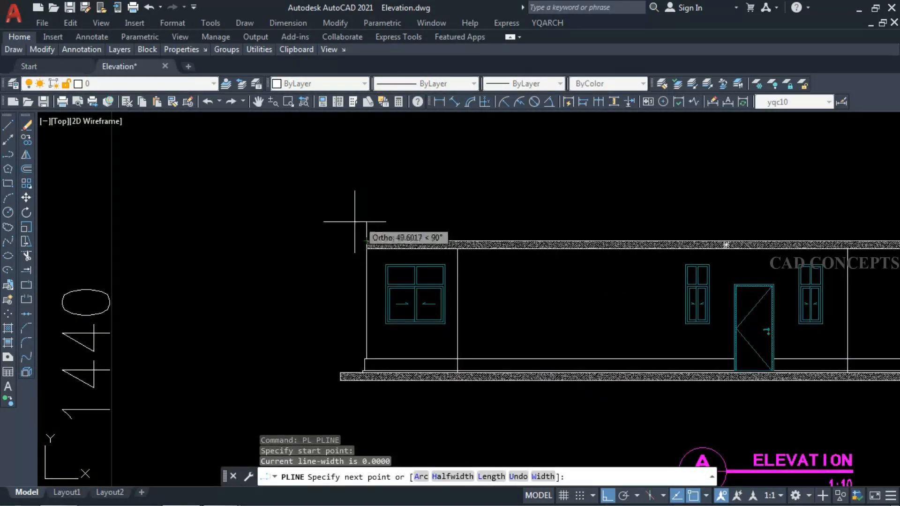
{"action": "key", "text": "Escape"}
Step: Start a parapet profile polyline at the roof slab's upper right corner, running 90 units up, 5 units outward and 10 units up
{"action": "scroll", "coordinate": [328, 225], "scroll_direction": "down", "scroll_amount": 1}
{"action": "scroll", "coordinate": [850, 245], "scroll_direction": "up", "scroll_amount": 4}
{"action": "key", "text": "Return"}
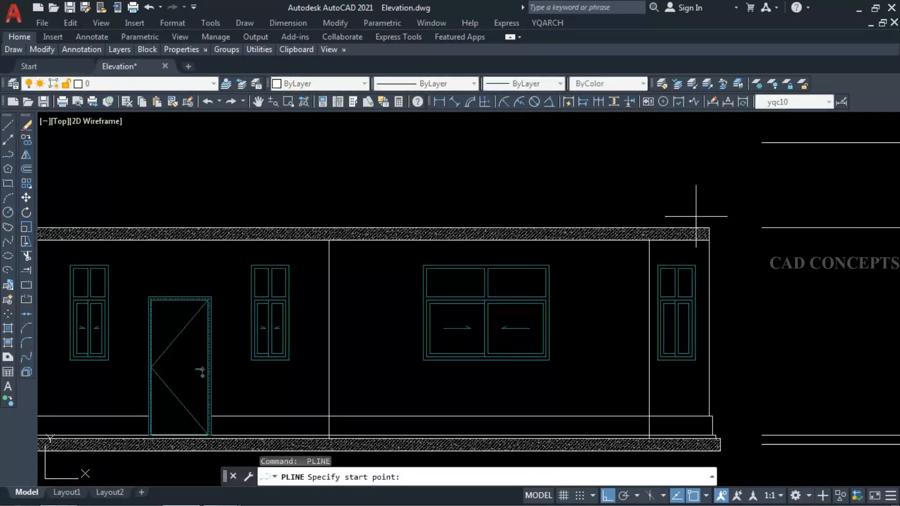
{"action": "left_click", "coordinate": [710, 228]}
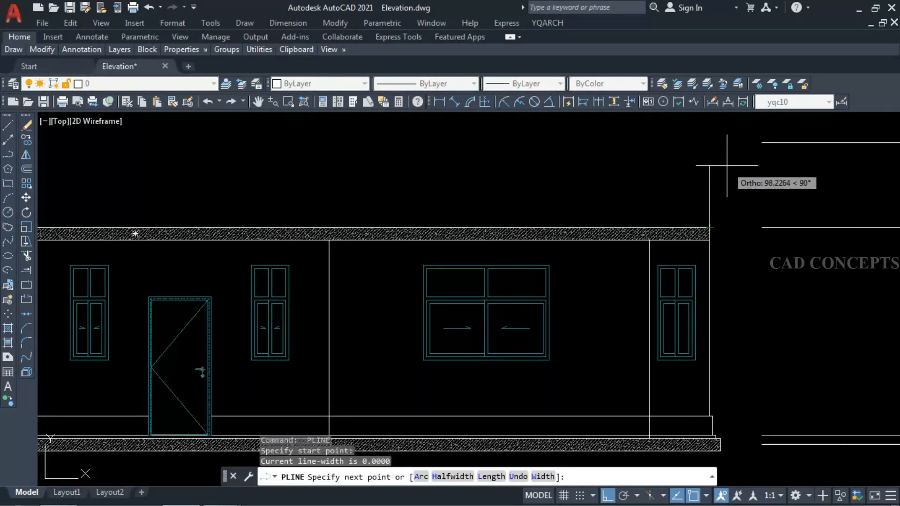
{"action": "type", "text": "90"}
{"action": "key", "text": "Return"}
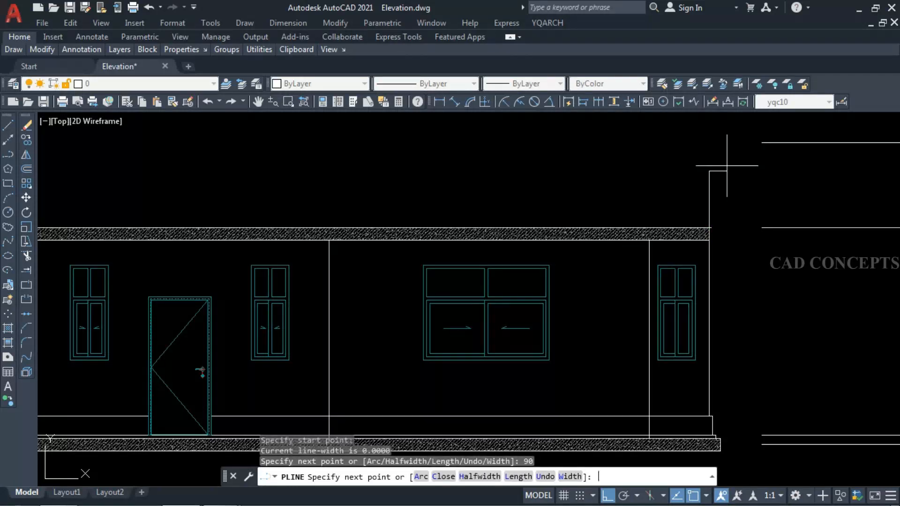
{"action": "type", "text": "5"}
{"action": "key", "text": "Return"}
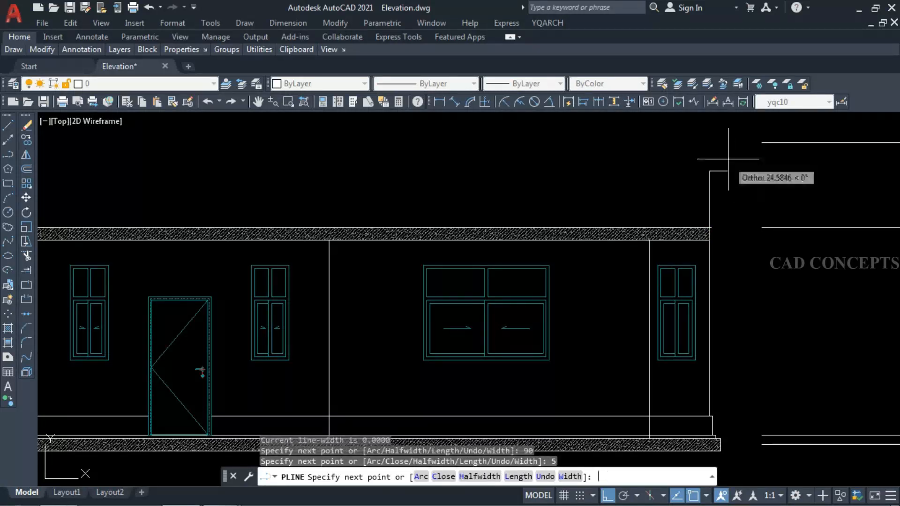
{"action": "scroll", "coordinate": [718, 157], "scroll_direction": "up", "scroll_amount": 6}
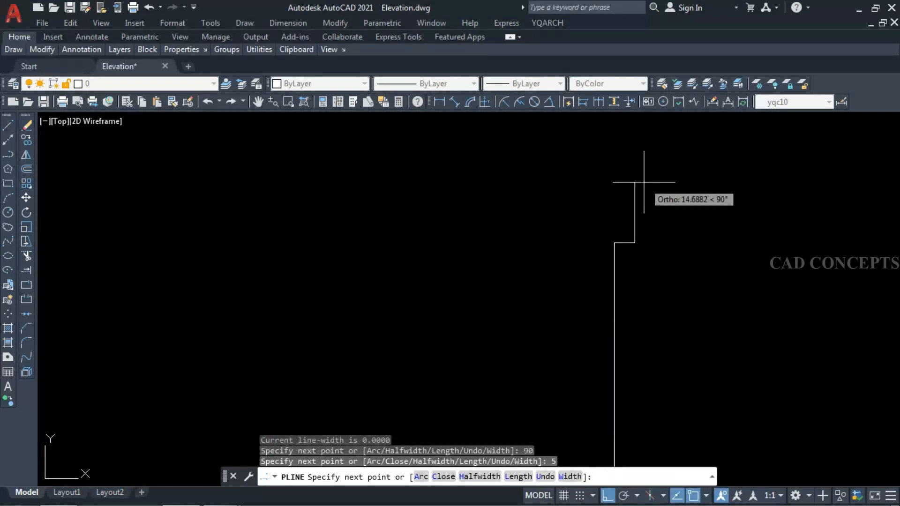
{"action": "type", "text": "10"}
{"action": "key", "text": "Return"}
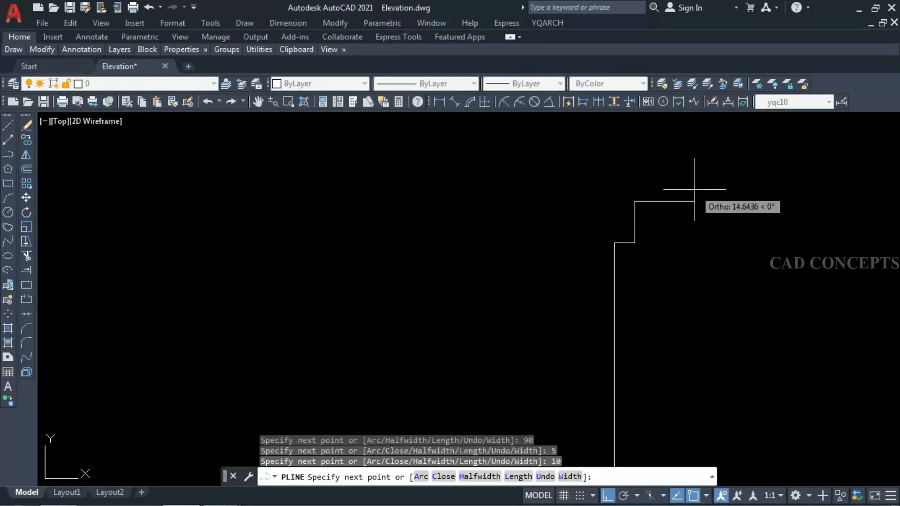
Step: Continue the parapet profile with a small outward-curving arc from the ledge, followed by a short vertical line upward
{"action": "type", "text": "a"}
{"action": "key", "text": "Return"}
{"action": "key", "text": "F8"}
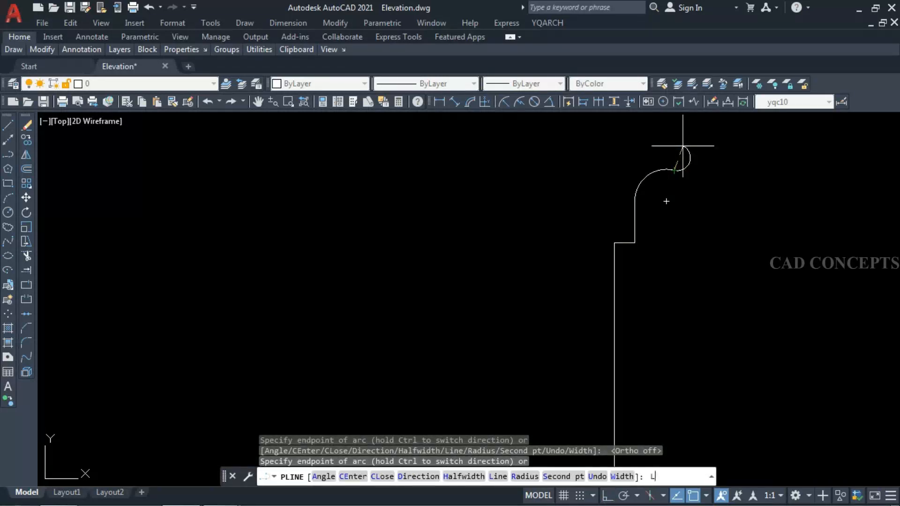
{"action": "key", "text": "Return"}
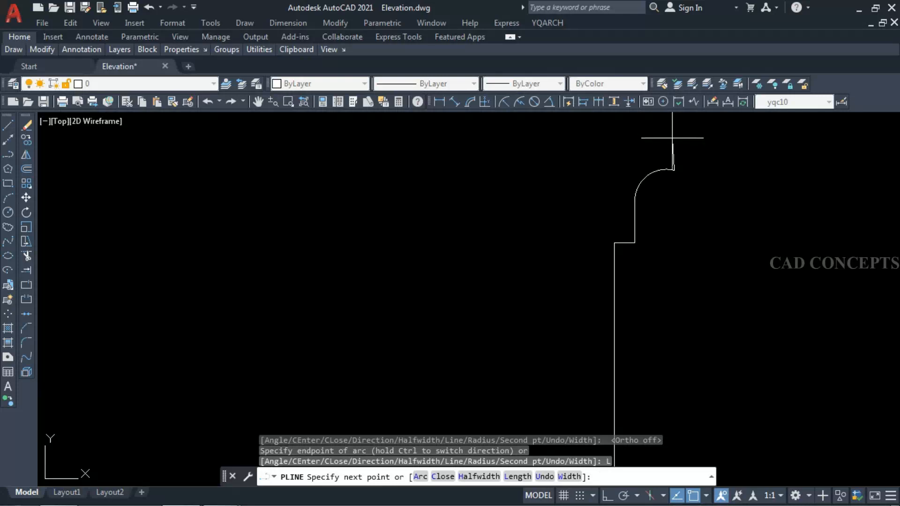
{"action": "key", "text": "F8"}
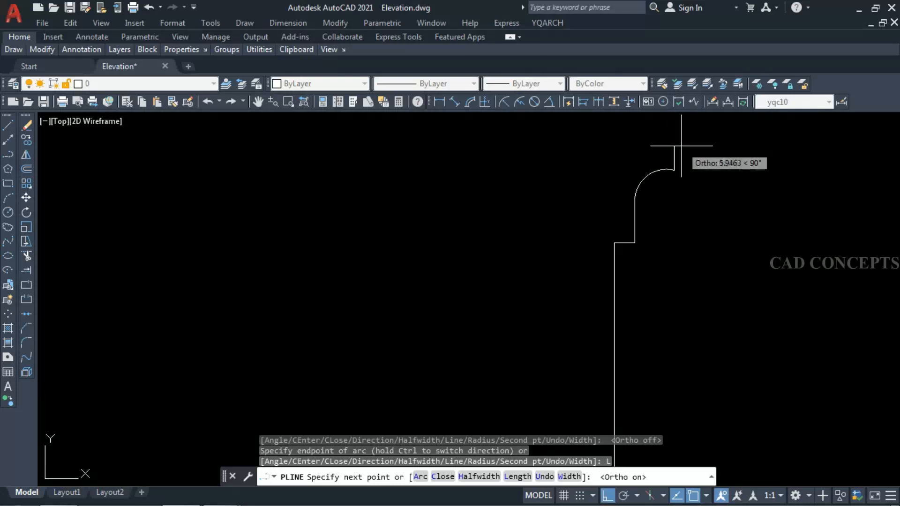
{"action": "type", "text": "2"}
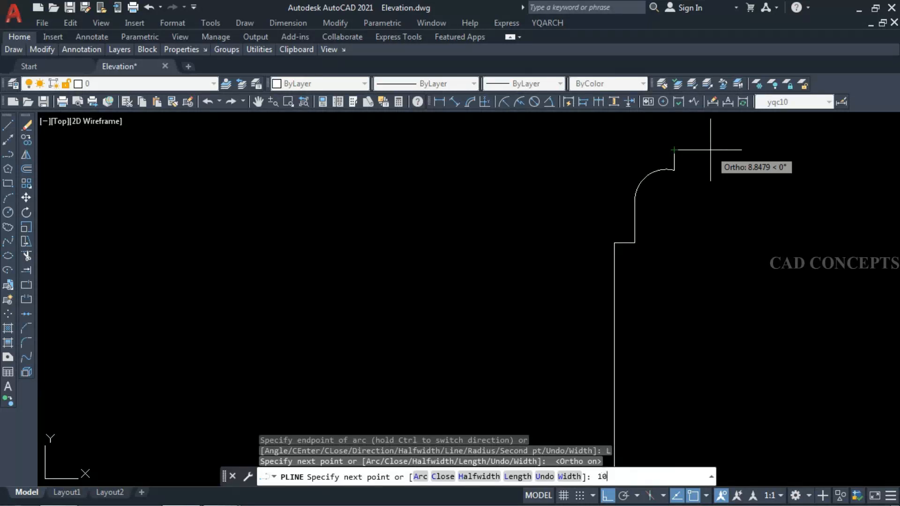
Step: Try a 10-unit outward segment at the top of the parapet moulding, and undo it
{"action": "type", "text": "0"}
{"action": "key", "text": "Return"}
{"action": "scroll", "coordinate": [633, 237], "scroll_direction": "down", "scroll_amount": 2}
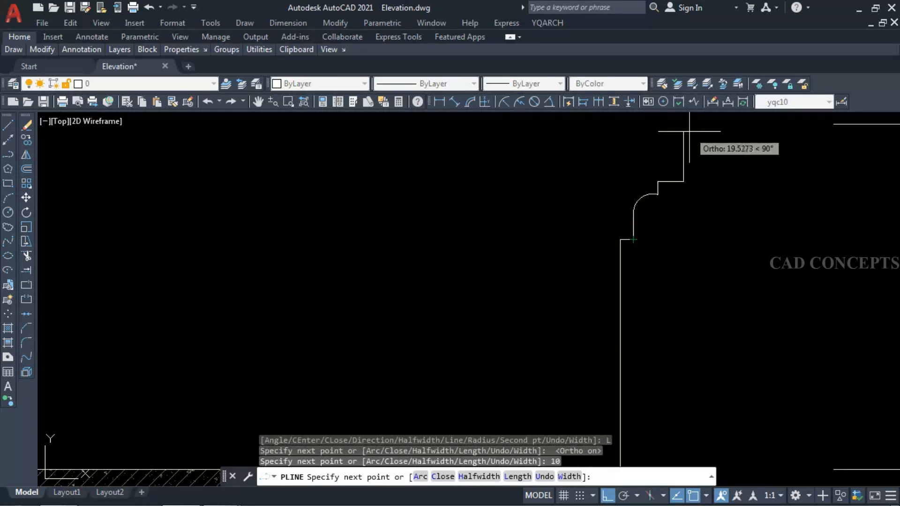
{"action": "key", "text": "ctrl+z"}
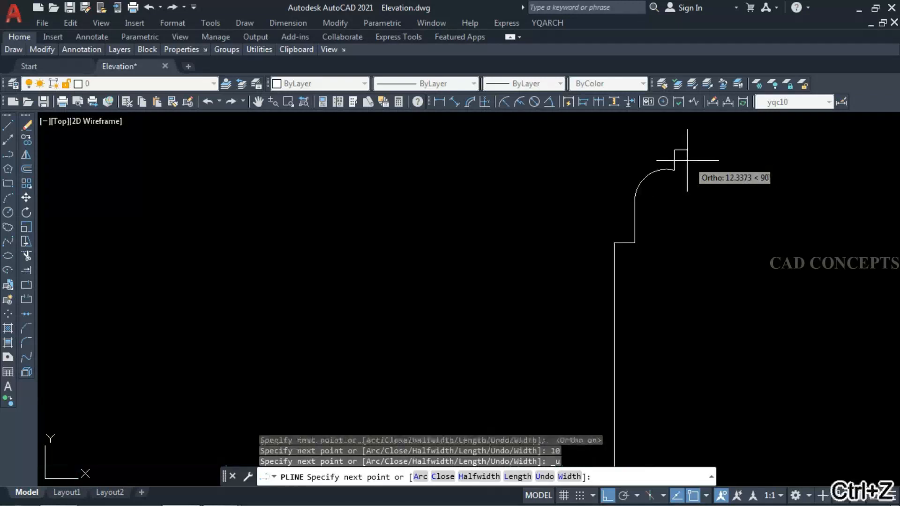
Step: Finish the parapet polyline: 5 units outward, up to the parapet level line, and across to above the roof slab's left end
{"action": "type", "text": "5"}
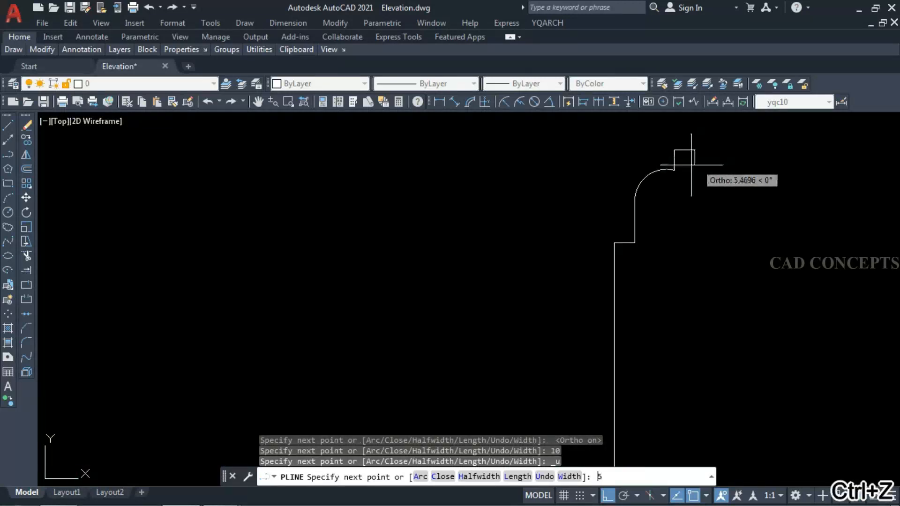
{"action": "key", "text": "Return"}
{"action": "scroll", "coordinate": [680, 181], "scroll_direction": "down", "scroll_amount": 3}
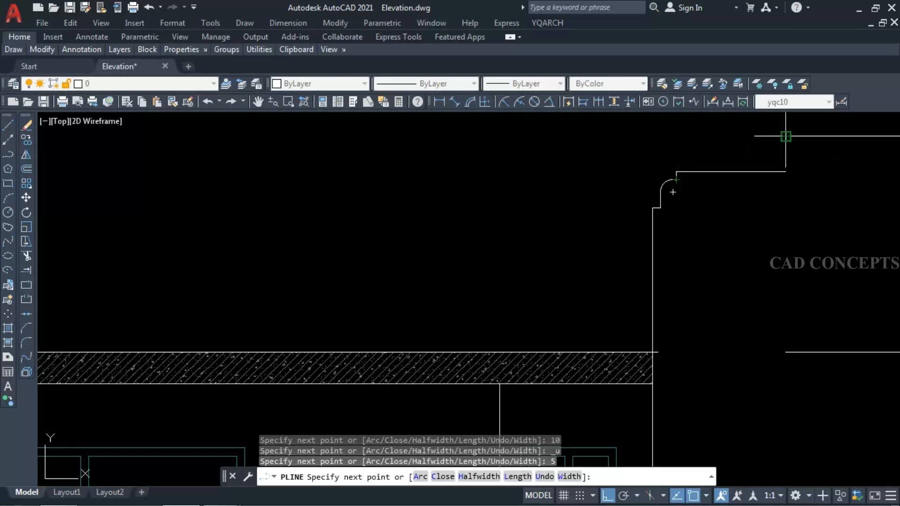
{"action": "left_click", "coordinate": [684, 136]}
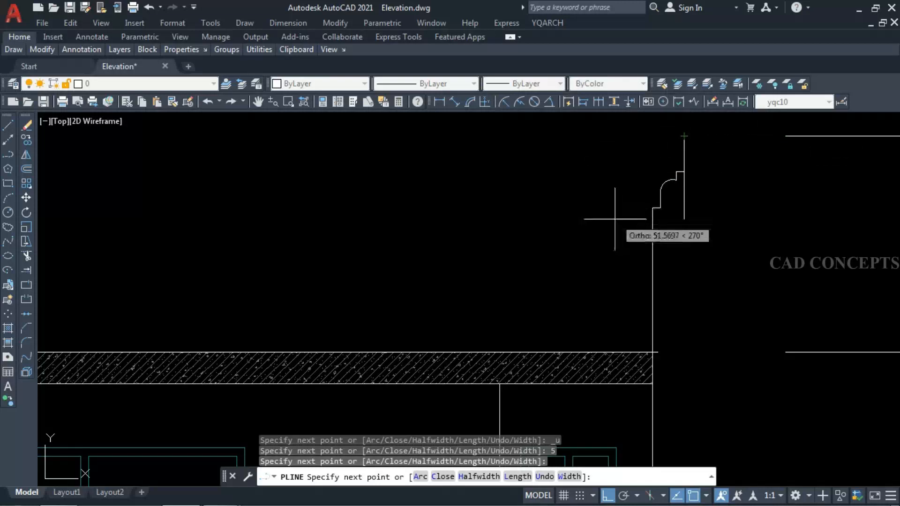
{"action": "scroll", "coordinate": [601, 190], "scroll_direction": "down", "scroll_amount": 2}
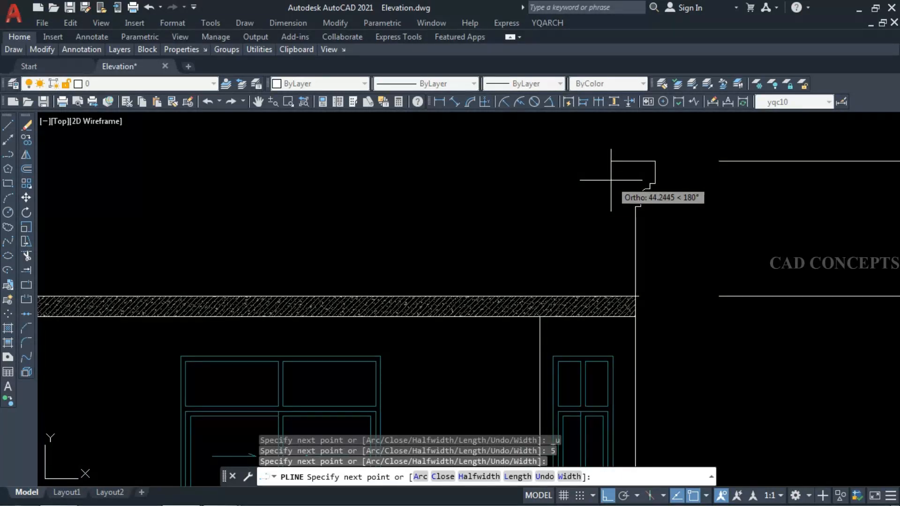
{"action": "scroll", "coordinate": [797, 216], "scroll_direction": "down", "scroll_amount": 3}
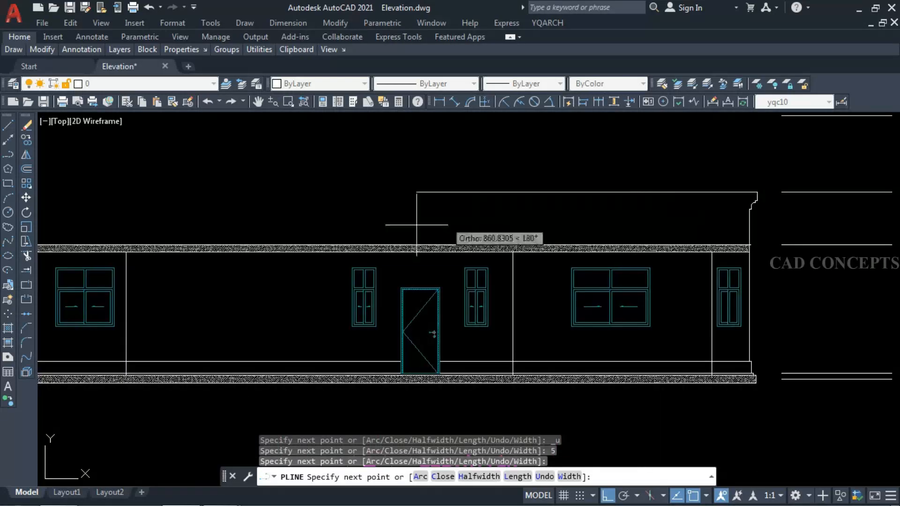
{"action": "scroll", "coordinate": [750, 216], "scroll_direction": "down", "scroll_amount": 2}
{"action": "scroll", "coordinate": [300, 216], "scroll_direction": "up", "scroll_amount": 4}
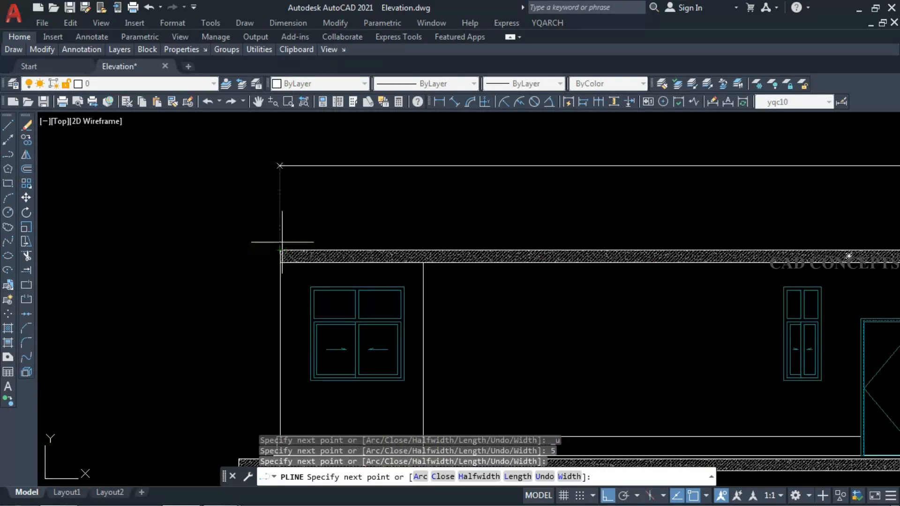
{"action": "key", "text": "Escape"}
Step: Explode the parapet polyline into separate line and arc segments
{"action": "scroll", "coordinate": [260, 223], "scroll_direction": "down", "scroll_amount": 2}
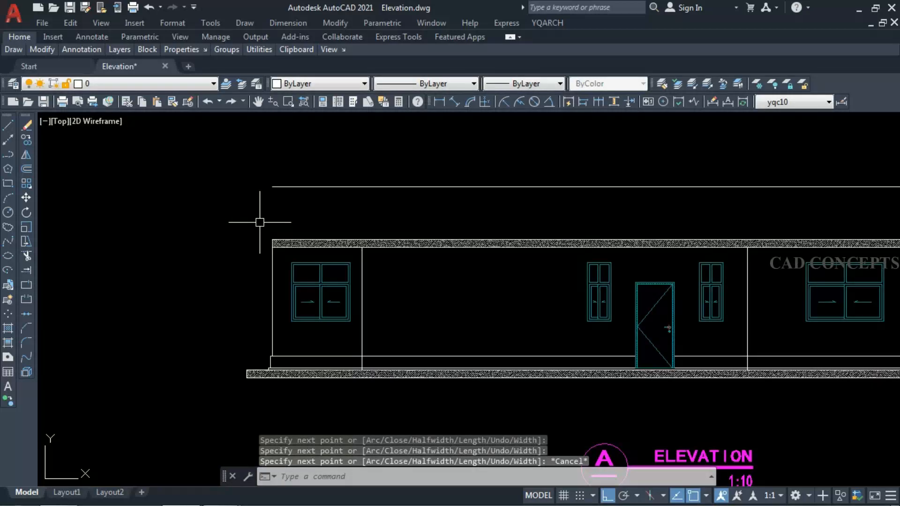
{"action": "scroll", "coordinate": [260, 222], "scroll_direction": "down", "scroll_amount": 2}
{"action": "scroll", "coordinate": [706, 203], "scroll_direction": "up", "scroll_amount": 4}
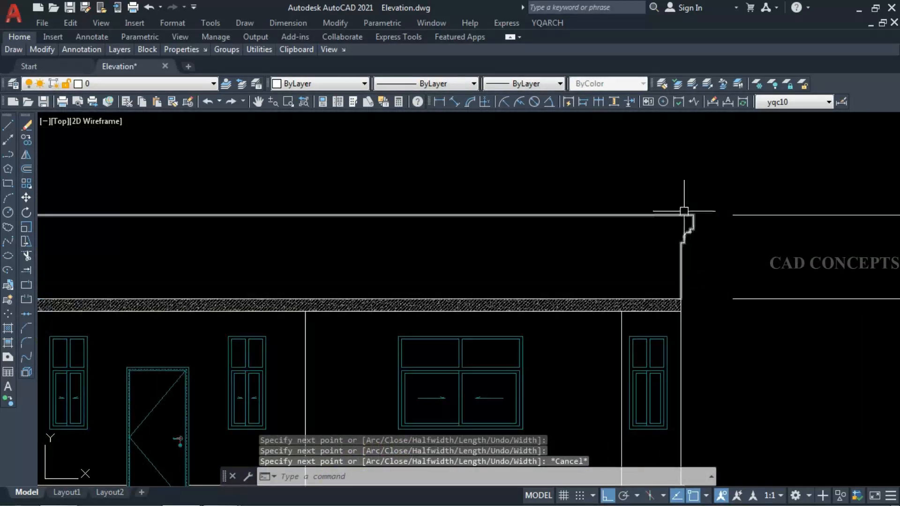
{"action": "left_click", "coordinate": [663, 215]}
{"action": "type", "text": "x"}
{"action": "key", "text": "Return"}
{"action": "scroll", "coordinate": [714, 209], "scroll_direction": "up", "scroll_amount": 3}
{"action": "key", "text": "Escape"}
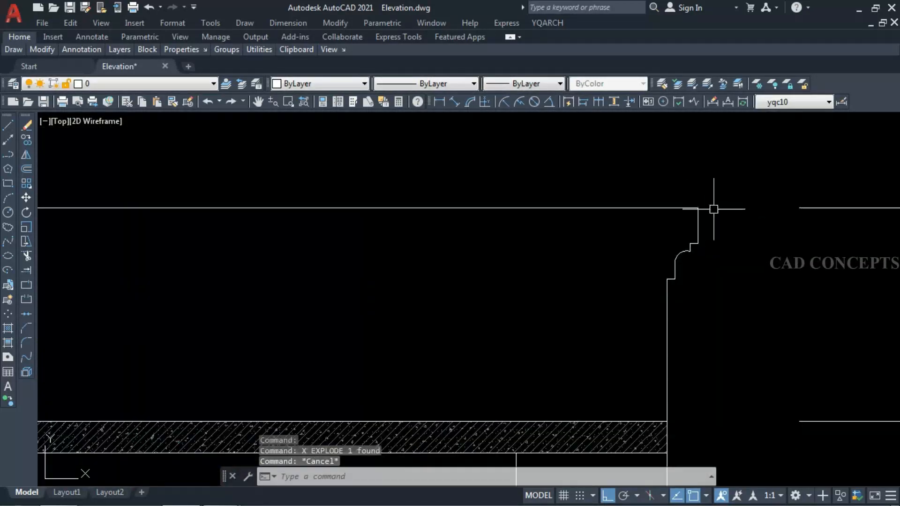
Step: Copy the parapet's top line down to the underside of the cap and to the bottom of the moulding
{"action": "left_click", "coordinate": [676, 211]}
{"action": "type", "text": "co"}
{"action": "key", "text": "Return"}
{"action": "left_click", "coordinate": [698, 208]}
{"action": "left_click", "coordinate": [691, 244]}
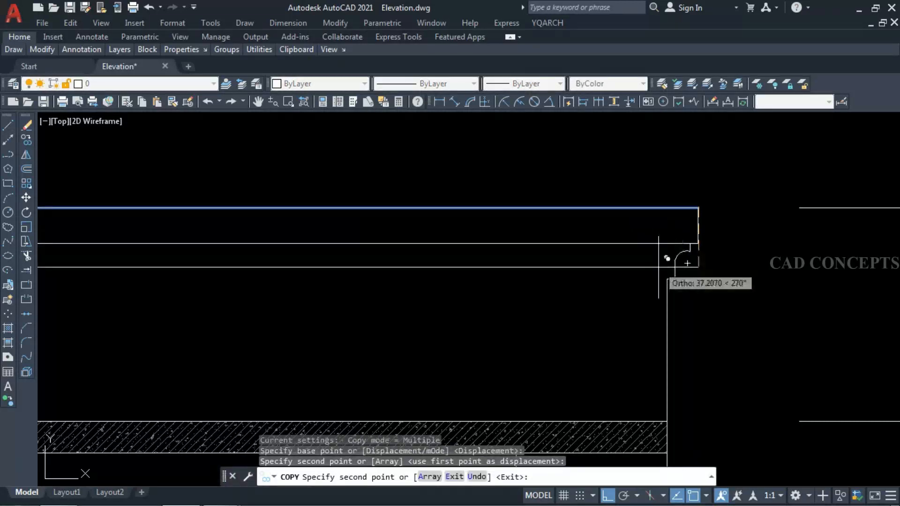
{"action": "left_click", "coordinate": [675, 279]}
{"action": "key", "text": "Escape"}
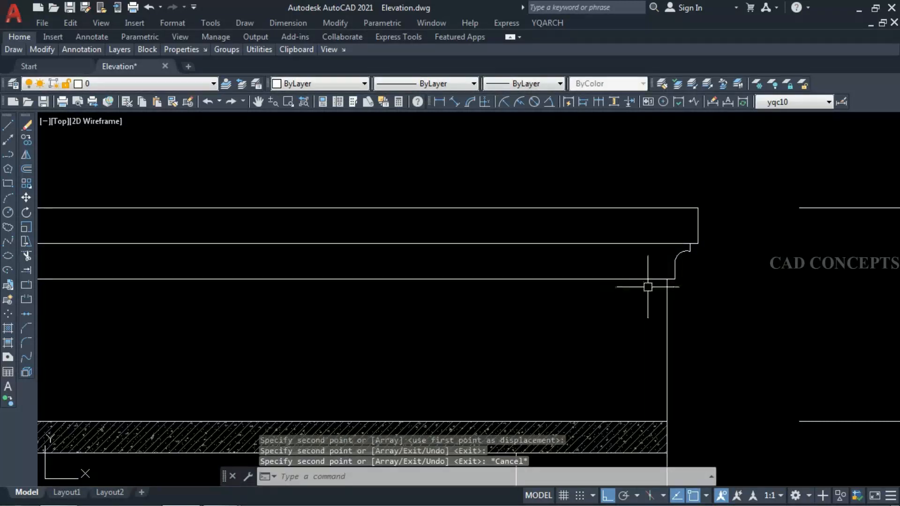
Step: Mirror the right-end parapet profile about the elevation's vertical centre line to the left end, keeping the source objects
{"action": "scroll", "coordinate": [694, 269], "scroll_direction": "up", "scroll_amount": 4}
{"action": "scroll", "coordinate": [708, 230], "scroll_direction": "down", "scroll_amount": 5}
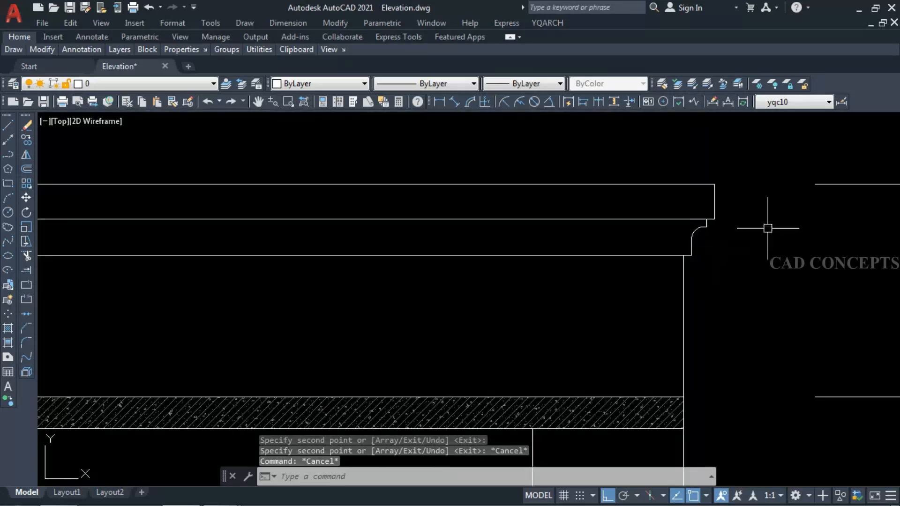
{"action": "scroll", "coordinate": [791, 241], "scroll_direction": "down", "scroll_amount": 2}
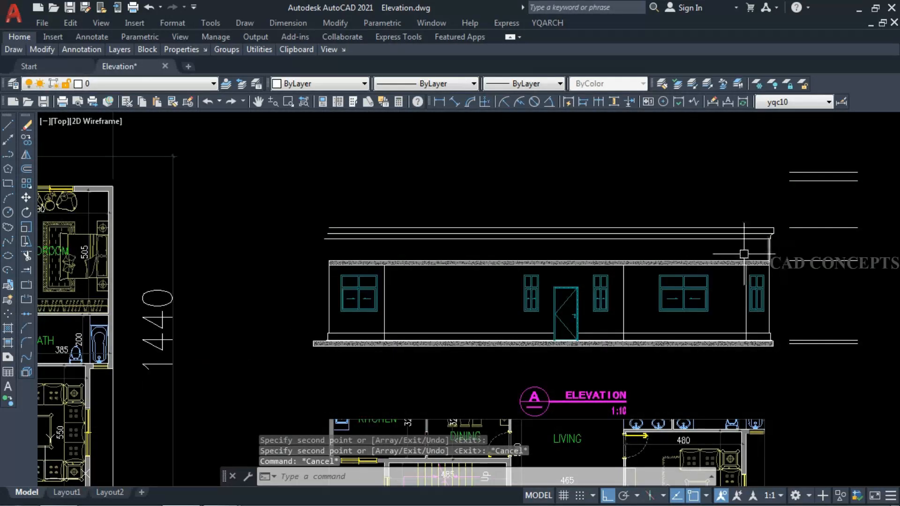
{"action": "left_click", "coordinate": [777, 221]}
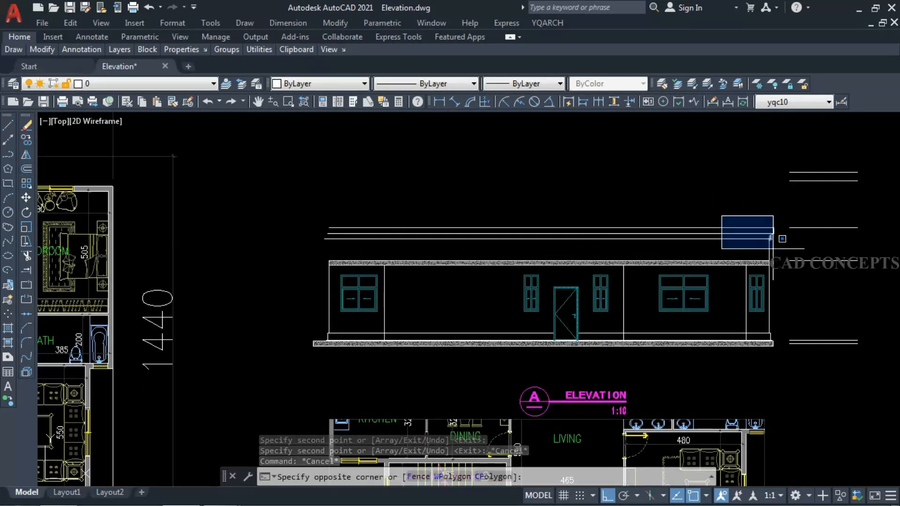
{"action": "left_click", "coordinate": [765, 250]}
{"action": "type", "text": "mi"}
{"action": "key", "text": "Return"}
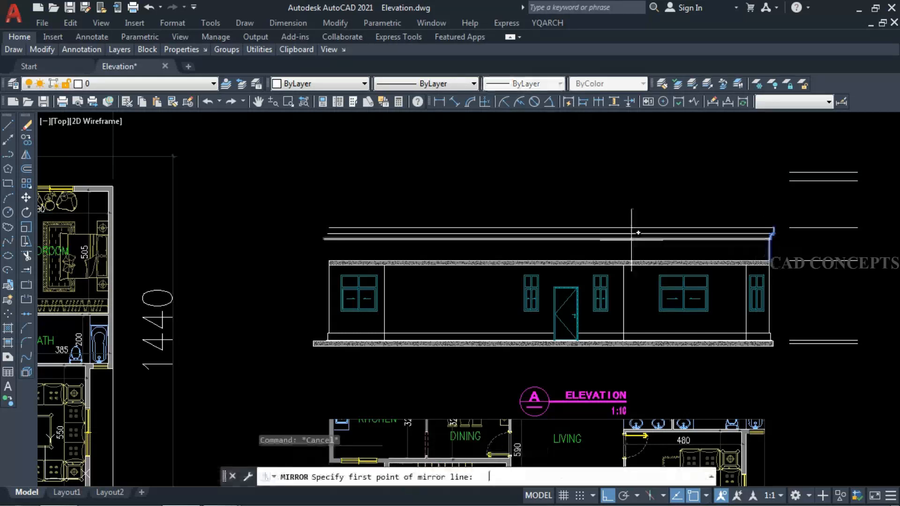
{"action": "left_click", "coordinate": [549, 261]}
{"action": "left_click", "coordinate": [527, 162]}
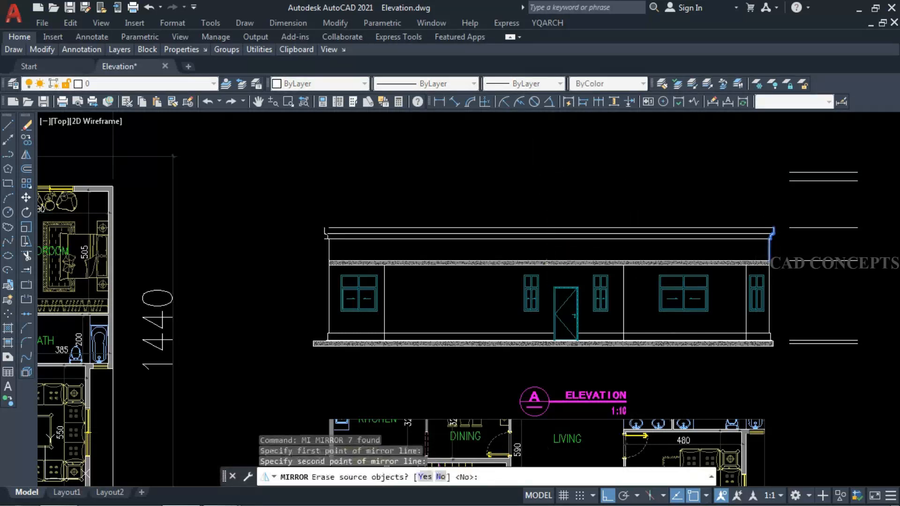
{"action": "type", "text": "N"}
{"action": "key", "text": "Return"}
Step: Adjust the left ends of the horizontal parapet lines to meet the mirrored profile
{"action": "scroll", "coordinate": [337, 249], "scroll_direction": "up", "scroll_amount": 8}
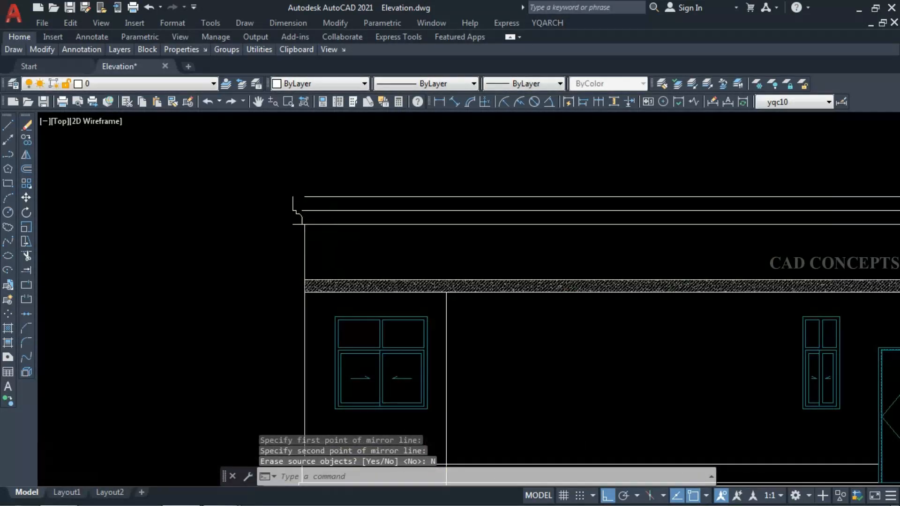
{"action": "left_click", "coordinate": [258, 204]}
{"action": "left_click", "coordinate": [237, 205]}
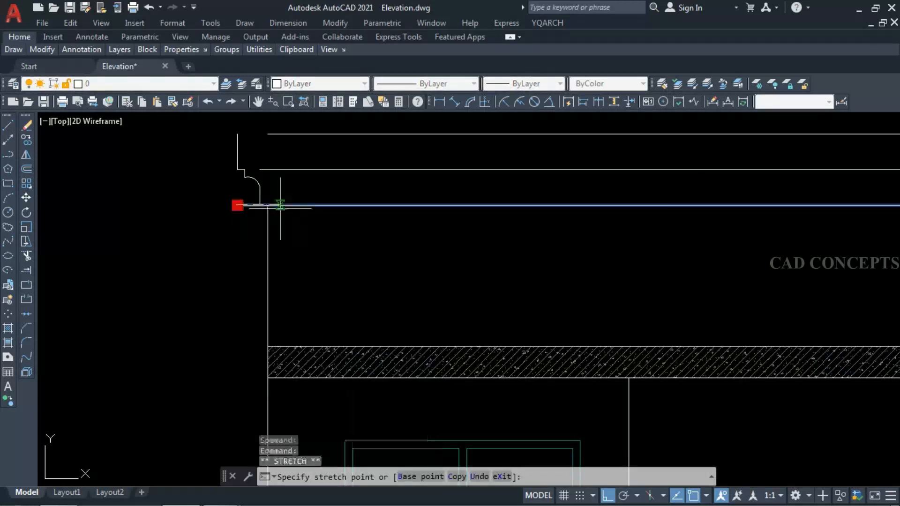
{"action": "key", "text": "Escape"}
{"action": "key", "text": "Escape"}
{"action": "key", "text": "Escape"}
{"action": "scroll", "coordinate": [367, 279], "scroll_direction": "down", "scroll_amount": 10}
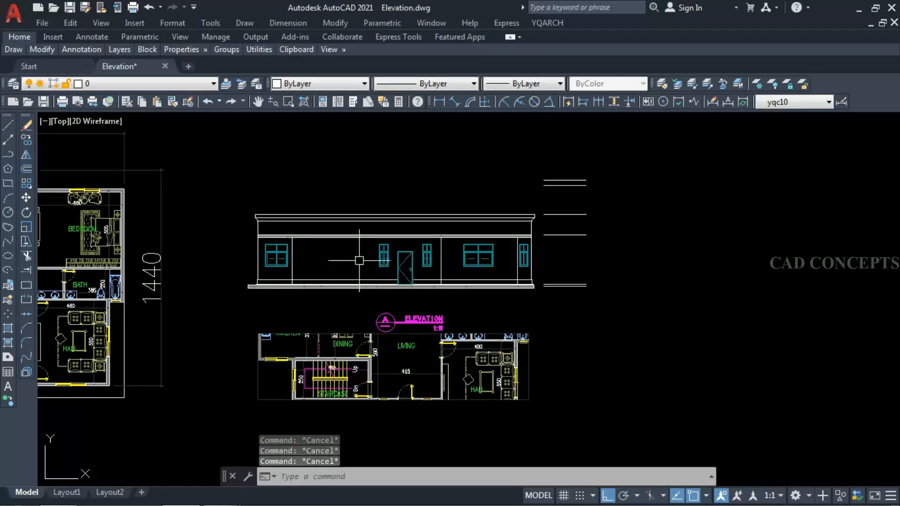
Step: Stretch the left inner vertical wall line's upper end up to the parapet's top line
{"action": "scroll", "coordinate": [289, 239], "scroll_direction": "up", "scroll_amount": 2}
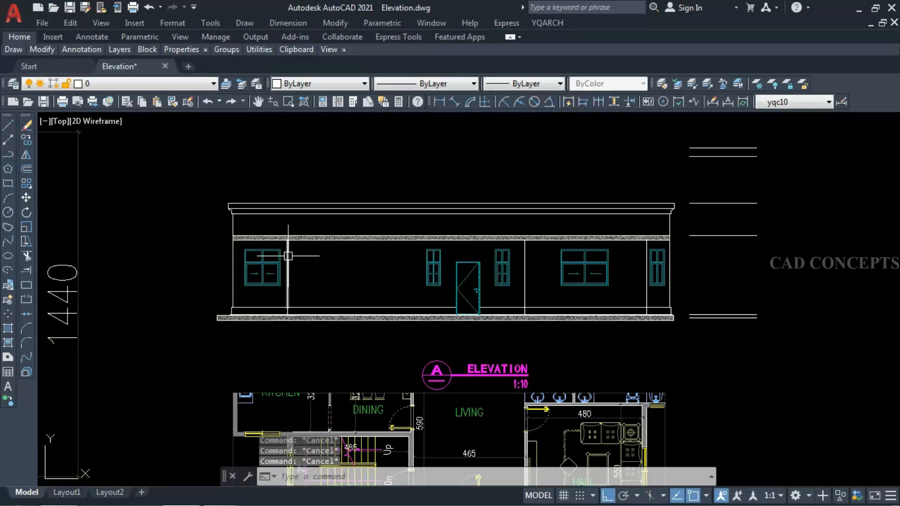
{"action": "left_click", "coordinate": [287, 240]}
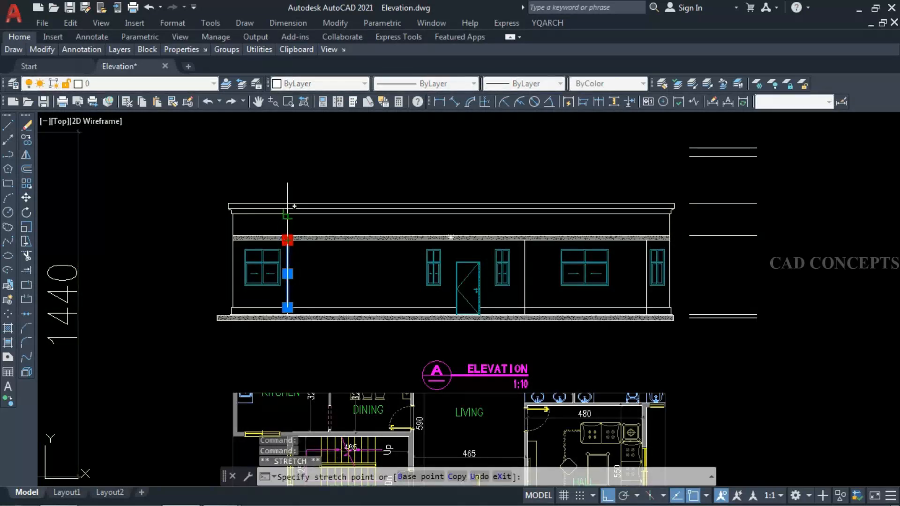
{"action": "left_click", "coordinate": [287, 214]}
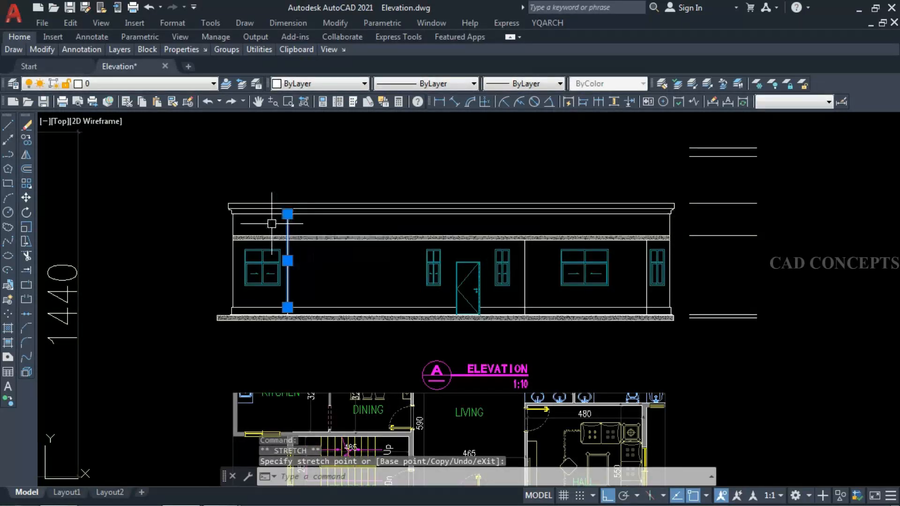
{"action": "left_click", "coordinate": [288, 213]}
{"action": "left_click", "coordinate": [287, 205]}
{"action": "key", "text": "Escape"}
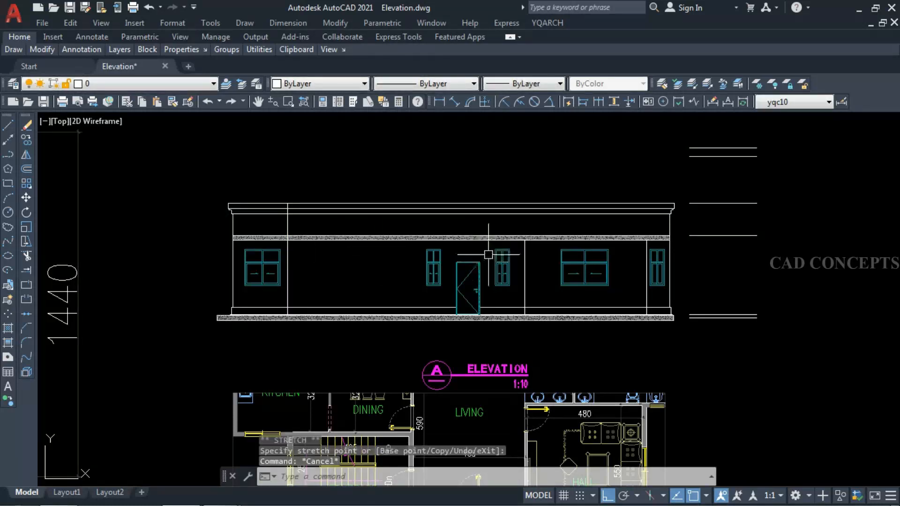
Step: Stretch the upper ends of the wall lines beside the hall's wide window up to the parapet's top line
{"action": "left_click", "coordinate": [525, 254]}
{"action": "left_click", "coordinate": [524, 240]}
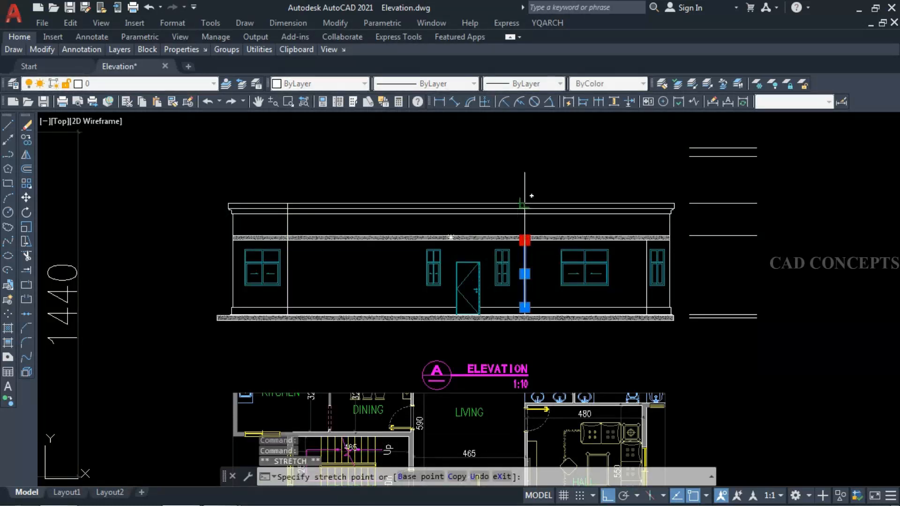
{"action": "key", "text": "Escape"}
{"action": "left_click", "coordinate": [646, 260]}
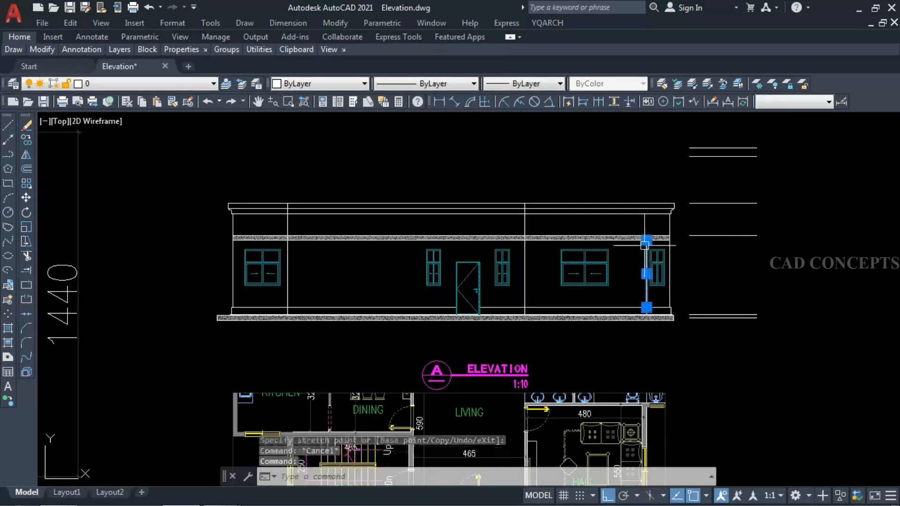
{"action": "left_click", "coordinate": [647, 240]}
{"action": "key", "text": "Escape"}
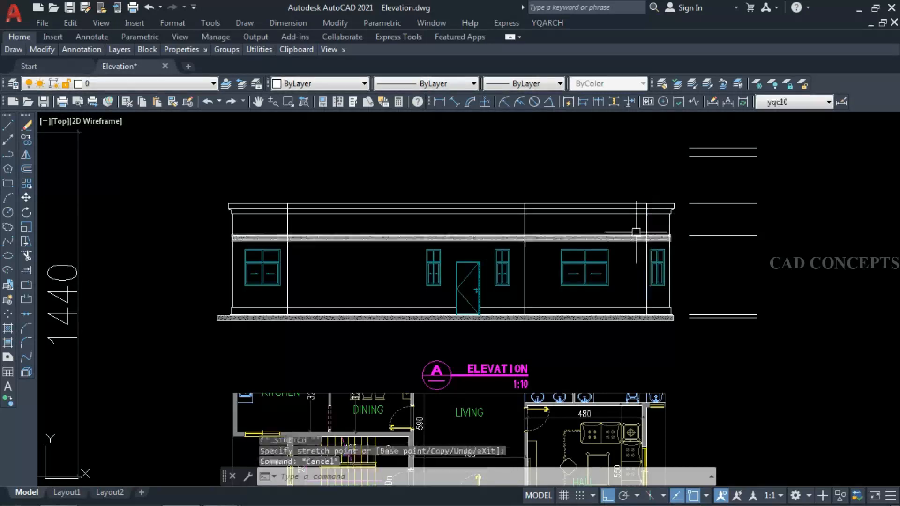
{"action": "scroll", "coordinate": [626, 241], "scroll_direction": "up", "scroll_amount": 4}
{"action": "left_click", "coordinate": [692, 221]}
{"action": "left_click", "coordinate": [675, 249]}
{"action": "type", "text": "s"}
{"action": "key", "text": "Return"}
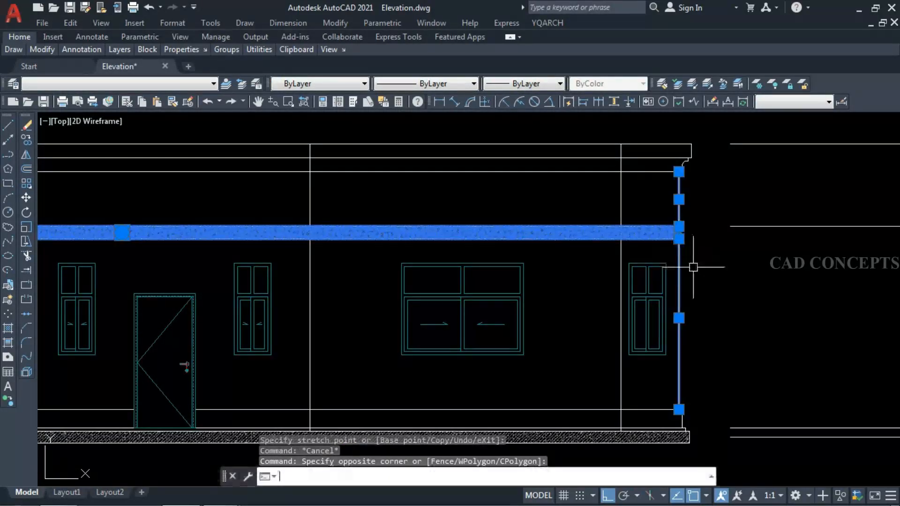
{"action": "left_click", "coordinate": [691, 263]}
{"action": "key", "text": "Escape"}
Step: Stretch the roof slab's right end outward by 5, leaving the wall line out of the selection
{"action": "left_click", "coordinate": [689, 221]}
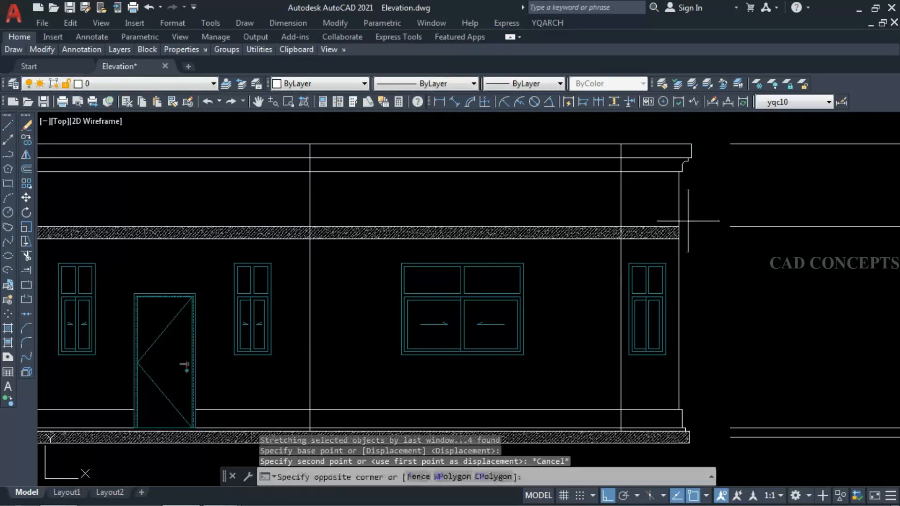
{"action": "left_click", "coordinate": [672, 248]}
{"action": "left_click", "coordinate": [711, 260], "text": "shift"}
{"action": "left_click", "coordinate": [667, 274], "text": "shift"}
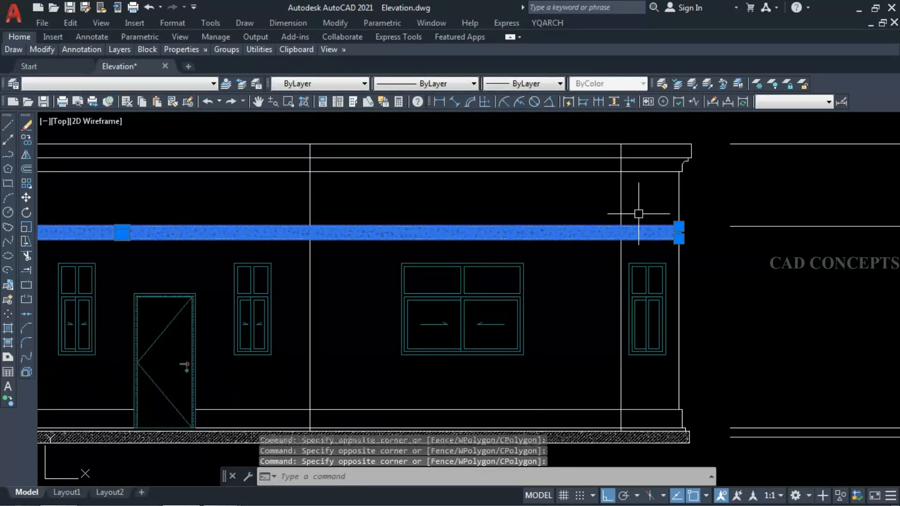
{"action": "type", "text": "s"}
{"action": "key", "text": "Return"}
{"action": "left_click", "coordinate": [769, 291]}
{"action": "type", "text": "5"}
{"action": "key", "text": "Return"}
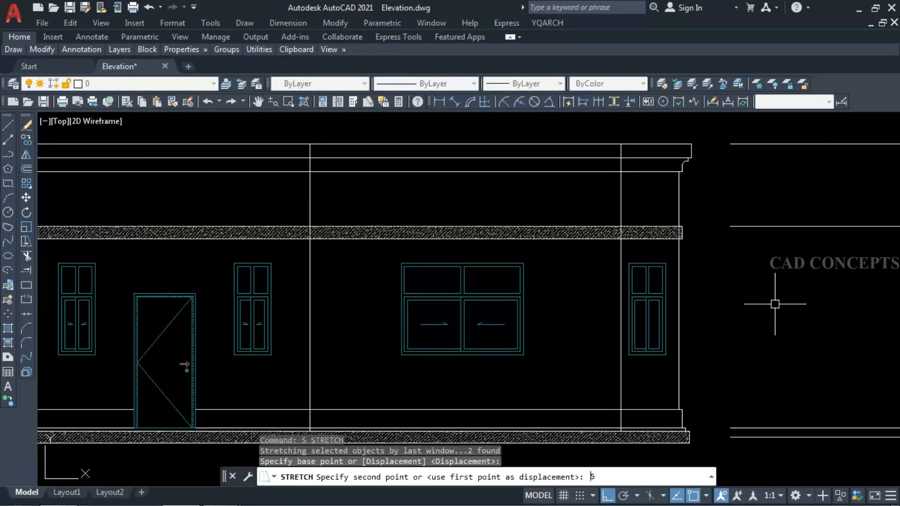
Step: Stretch the roof slab's right end outward by a further 5
{"action": "scroll", "coordinate": [701, 241], "scroll_direction": "up", "scroll_amount": 5}
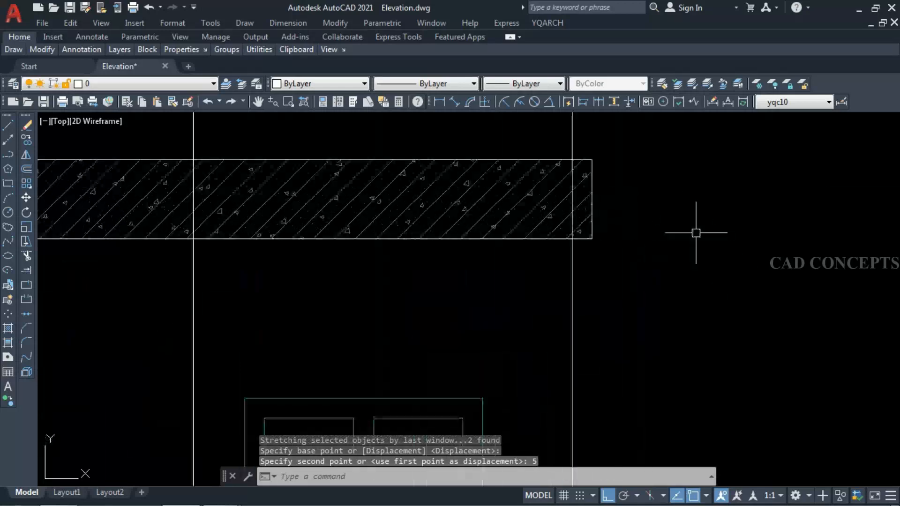
{"action": "left_click", "coordinate": [629, 144]}
{"action": "left_click", "coordinate": [586, 253]}
{"action": "type", "text": "s"}
{"action": "key", "text": "Return"}
{"action": "left_click", "coordinate": [629, 288]}
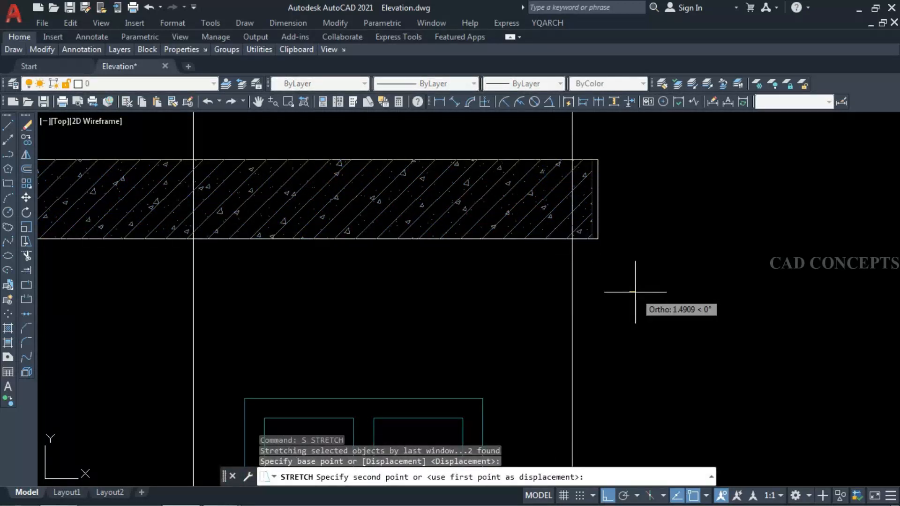
{"action": "type", "text": "5"}
{"action": "key", "text": "Return"}
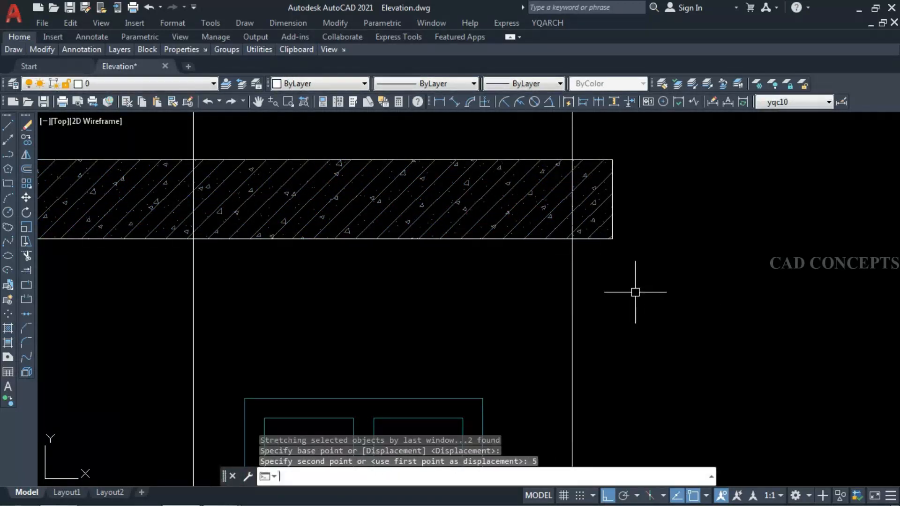
Step: Trim away the part of the right outer wall line that crosses the roof slab
{"action": "key", "text": "Escape"}
{"action": "key", "text": "Escape"}
{"action": "key", "text": "Return"}
{"action": "scroll", "coordinate": [593, 185], "scroll_direction": "up", "scroll_amount": 5}
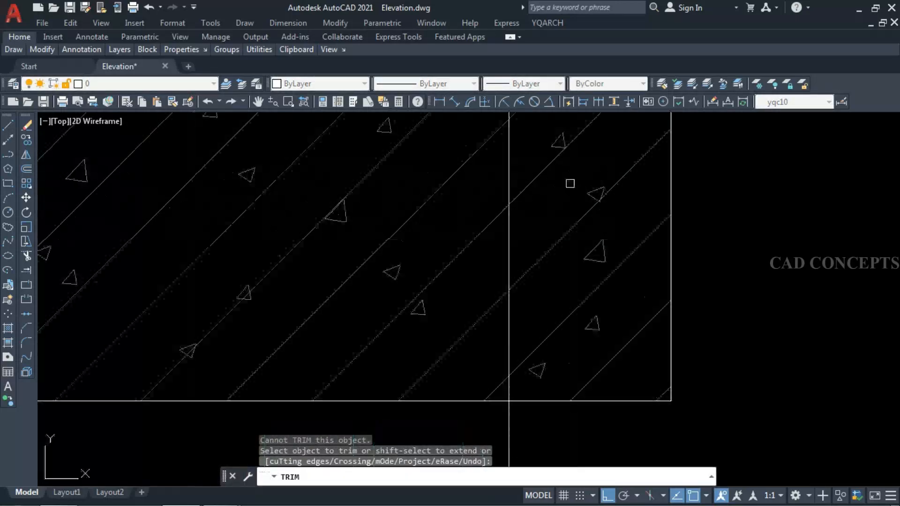
{"action": "left_click", "coordinate": [511, 186]}
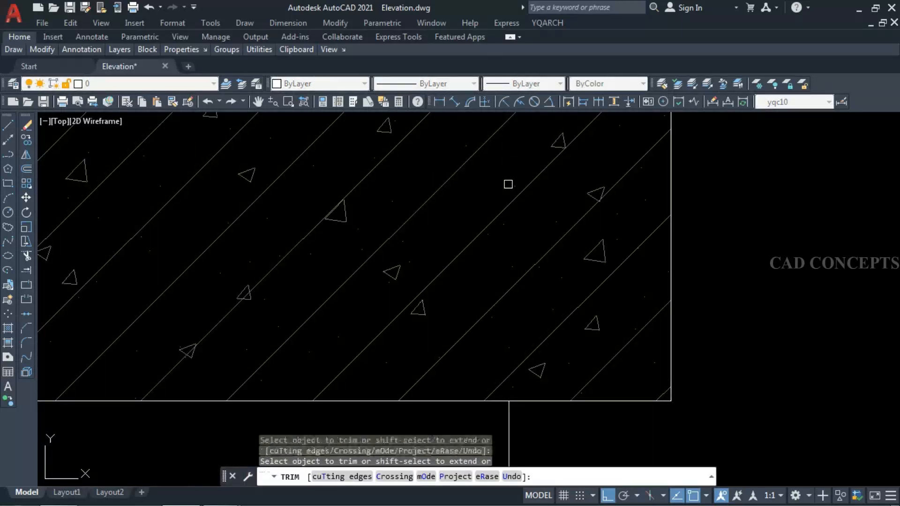
{"action": "scroll", "coordinate": [511, 188], "scroll_direction": "down", "scroll_amount": 4}
{"action": "key", "text": "Escape"}
Step: Erase the concrete hatch inside the roof slab
{"action": "left_click", "coordinate": [513, 211]}
{"action": "type", "text": "E"}
{"action": "key", "text": "Return"}
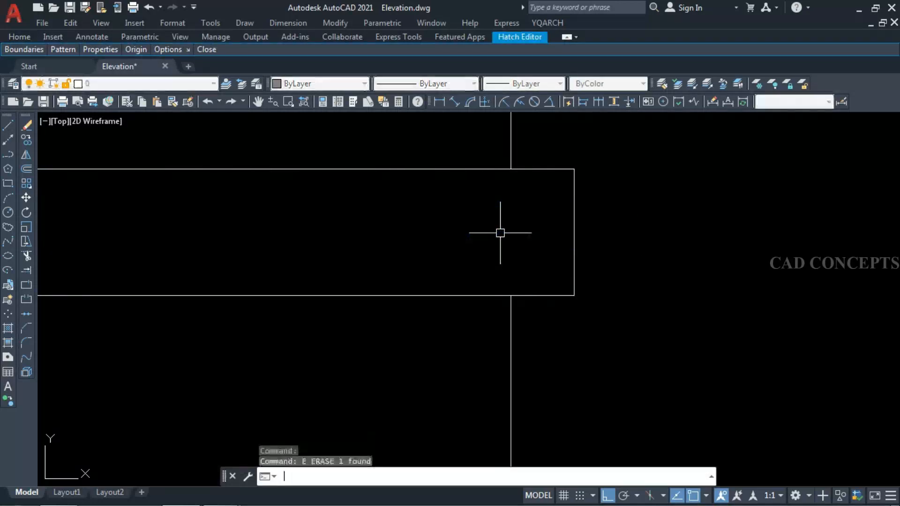
Step: Stretch the roof slab's left end outward past the wall line to match the overhang at its right end
{"action": "scroll", "coordinate": [725, 243], "scroll_direction": "down", "scroll_amount": 6}
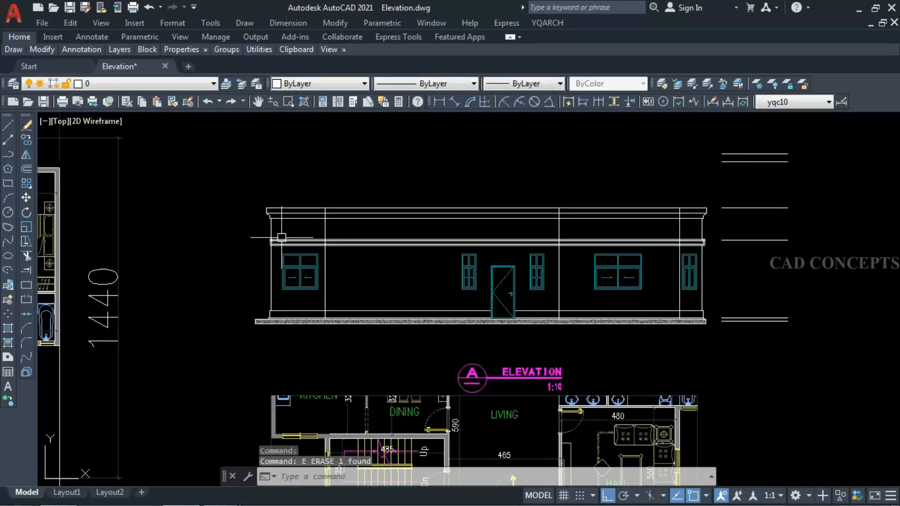
{"action": "scroll", "coordinate": [277, 238], "scroll_direction": "up", "scroll_amount": 6}
{"action": "left_click", "coordinate": [265, 227]}
{"action": "left_click", "coordinate": [147, 326]}
{"action": "left_click", "coordinate": [251, 338]}
{"action": "left_click", "coordinate": [172, 366], "text": "shift"}
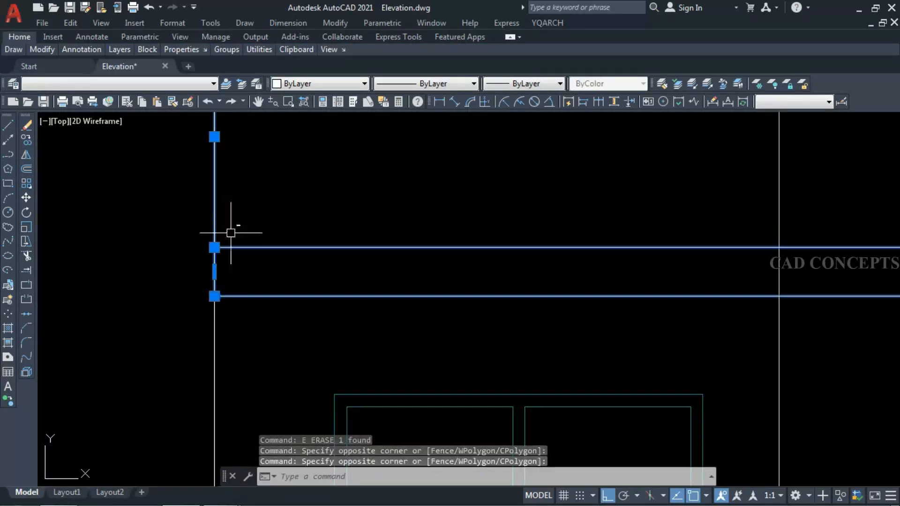
{"action": "left_click", "coordinate": [231, 233], "text": "shift"}
{"action": "left_click", "coordinate": [198, 238], "text": "shift"}
{"action": "type", "text": "S"}
{"action": "key", "text": "Return"}
{"action": "left_click", "coordinate": [174, 300]}
{"action": "type", "text": "9"}
{"action": "key", "text": "Return"}
Step: Trim the left outer wall line and the inner wall lines where they cross the roof slab
{"action": "type", "text": "TR"}
{"action": "key", "text": "Return"}
{"action": "left_click", "coordinate": [214, 272]}
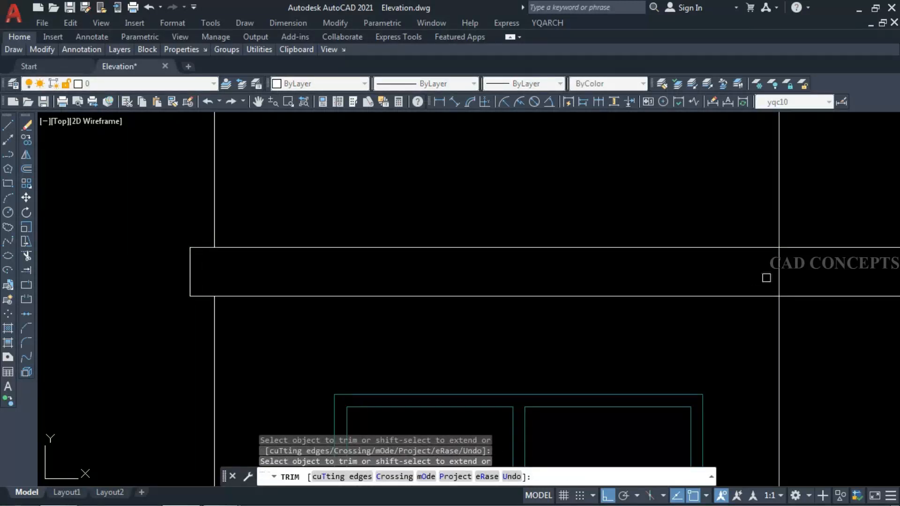
{"action": "left_click", "coordinate": [778, 277]}
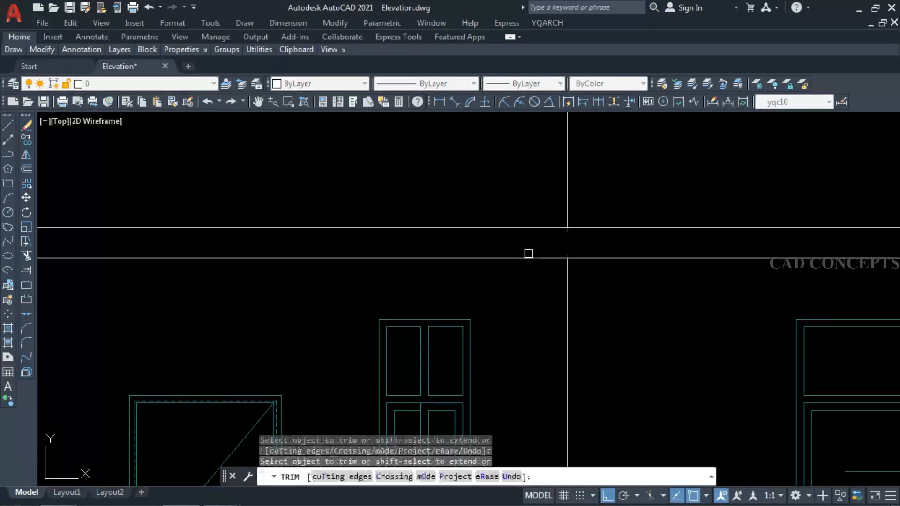
{"action": "scroll", "coordinate": [529, 253], "scroll_direction": "down", "scroll_amount": 5}
{"action": "scroll", "coordinate": [652, 281], "scroll_direction": "up", "scroll_amount": 4}
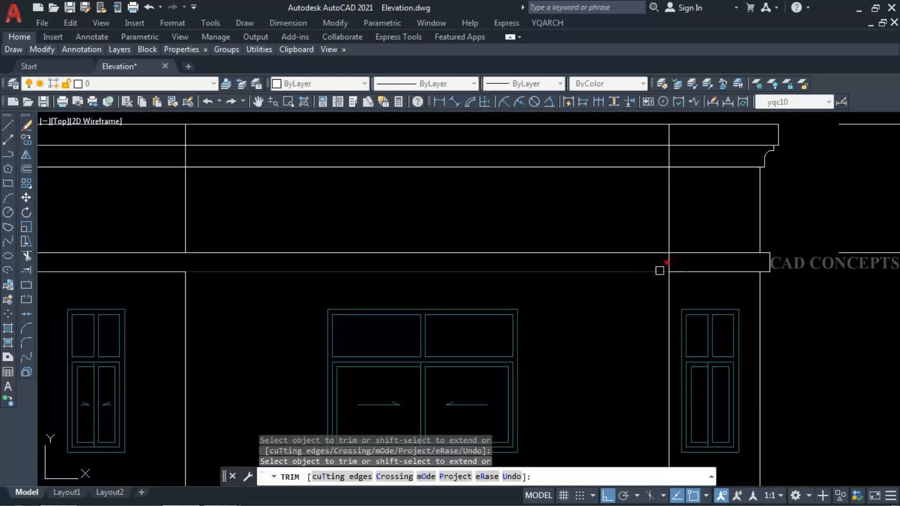
{"action": "key", "text": "Escape"}
{"action": "scroll", "coordinate": [599, 262], "scroll_direction": "down", "scroll_amount": 6}
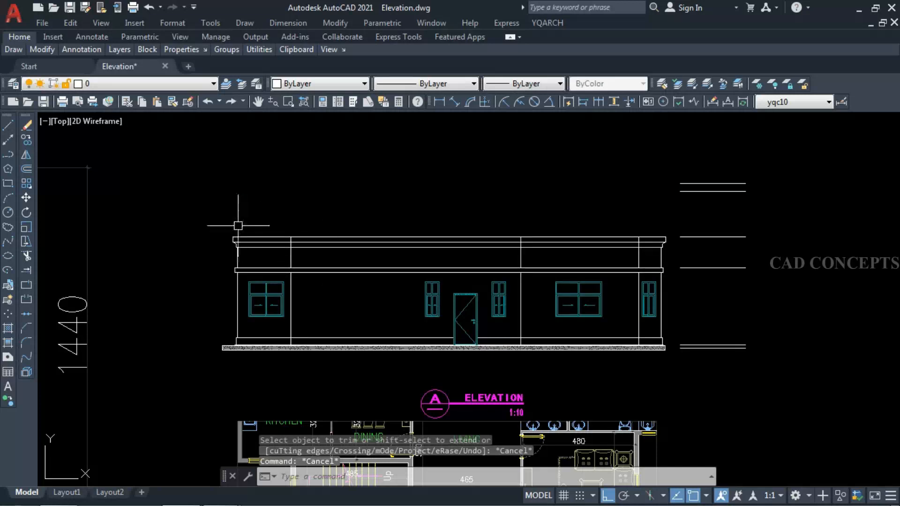
Step: Copy the left-end parapet profile to the left inner wall line
{"action": "scroll", "coordinate": [224, 249], "scroll_direction": "up", "scroll_amount": 2}
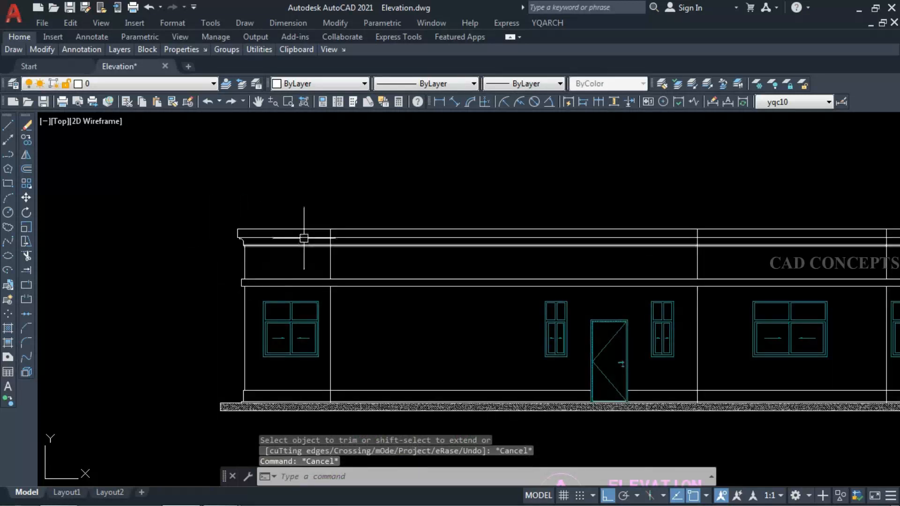
{"action": "left_click", "coordinate": [231, 224]}
{"action": "type", "text": "c"}
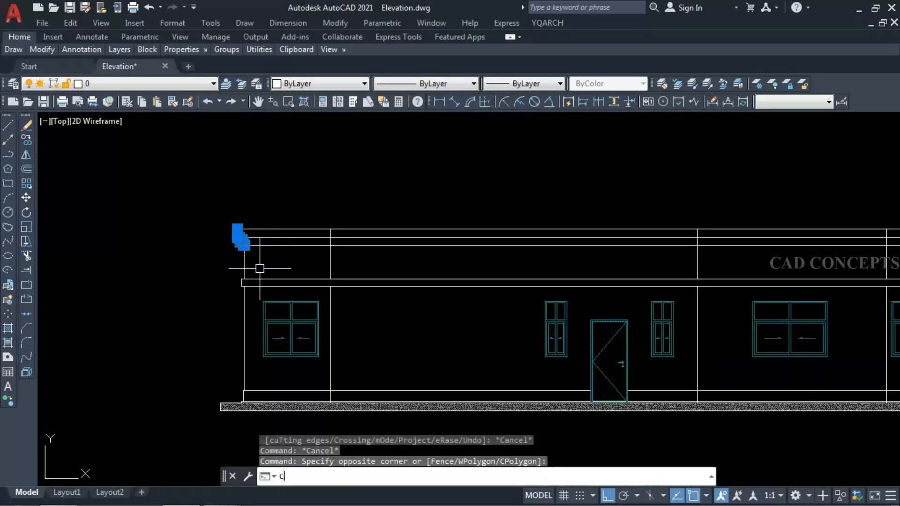
{"action": "type", "text": "o"}
{"action": "key", "text": "Return"}
{"action": "left_click", "coordinate": [244, 262]}
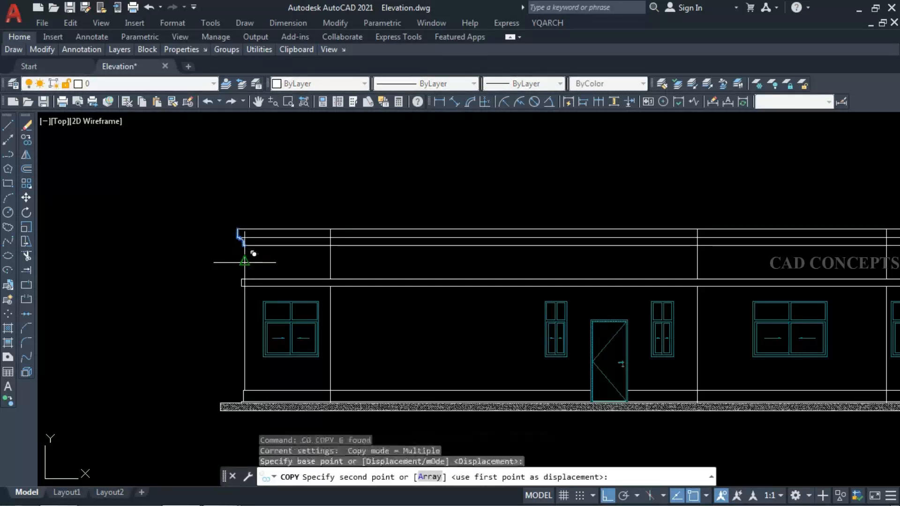
{"action": "key", "text": "Escape"}
Step: Shorten the left inner wall line's upper end down to the bottom line of the parapet moulding
{"action": "left_click", "coordinate": [331, 253]}
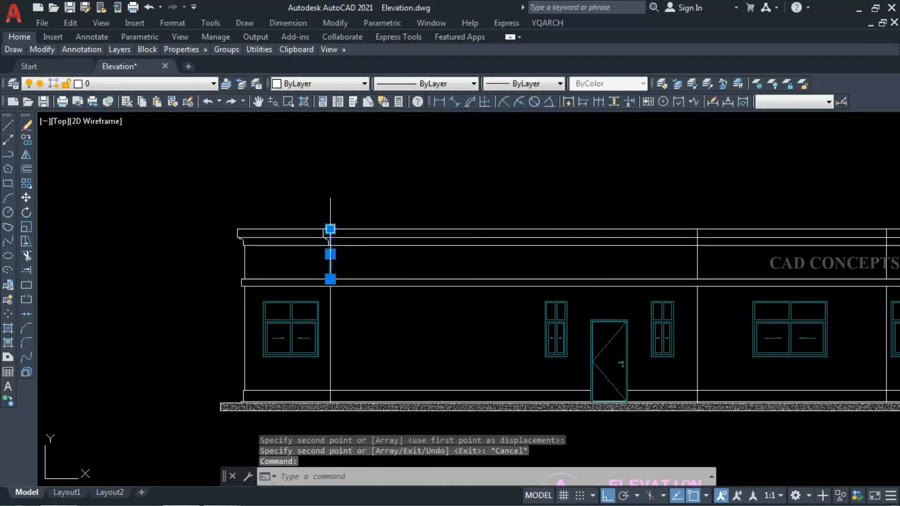
{"action": "left_click", "coordinate": [330, 229]}
{"action": "scroll", "coordinate": [330, 253], "scroll_direction": "up", "scroll_amount": 8}
{"action": "left_click", "coordinate": [331, 203]}
{"action": "key", "text": "Escape"}
{"action": "scroll", "coordinate": [312, 231], "scroll_direction": "down", "scroll_amount": 6}
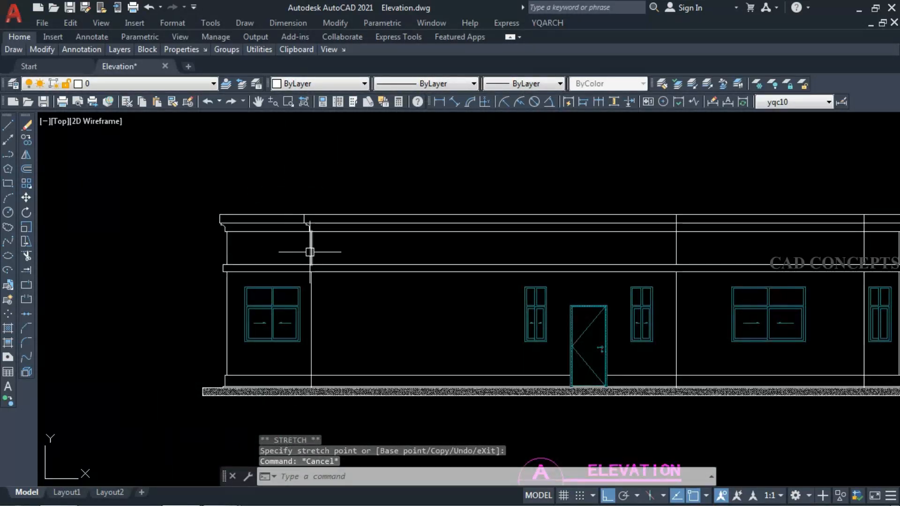
Step: Copy the parapet profile from the left inner wall line to the wall line between the entrance side and the hall's wide window
{"action": "left_click", "coordinate": [300, 209]}
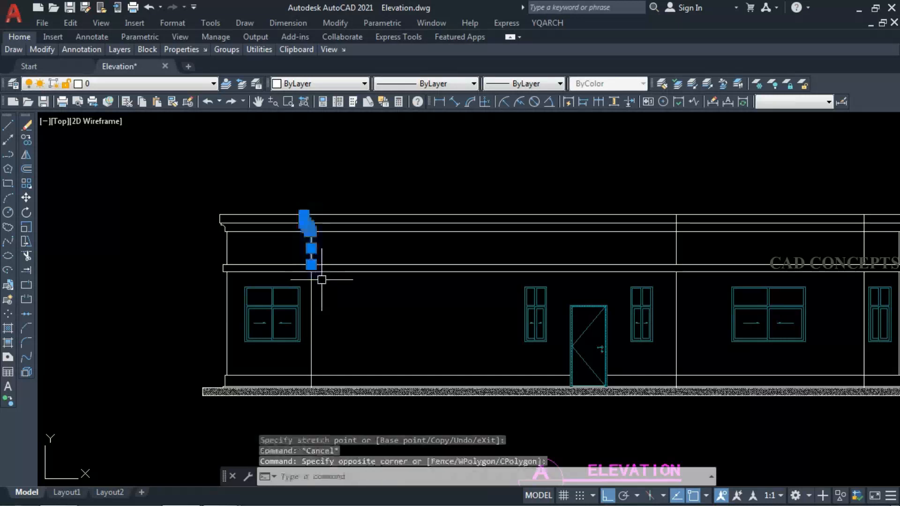
{"action": "key", "text": "Escape"}
{"action": "left_click", "coordinate": [287, 248]}
{"action": "left_click", "coordinate": [342, 186]}
{"action": "type", "text": "c"}
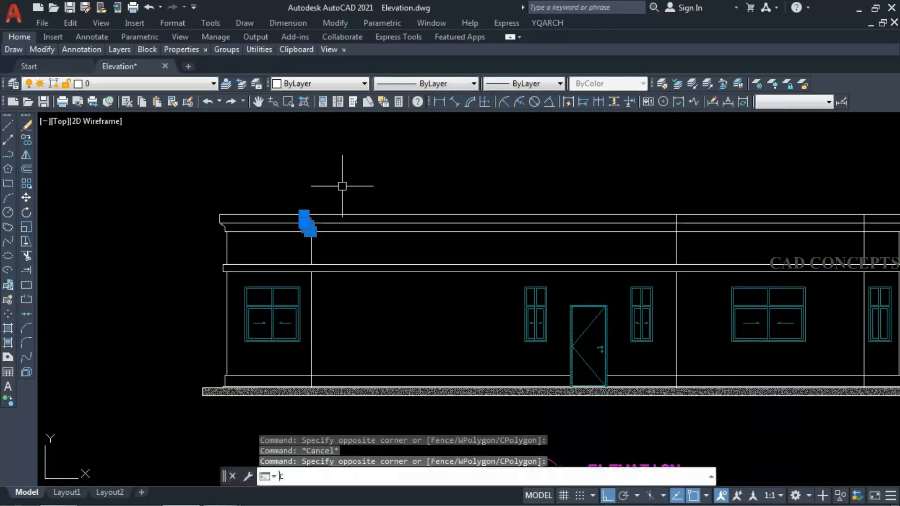
{"action": "type", "text": "o"}
{"action": "key", "text": "Return"}
{"action": "left_click", "coordinate": [311, 264]}
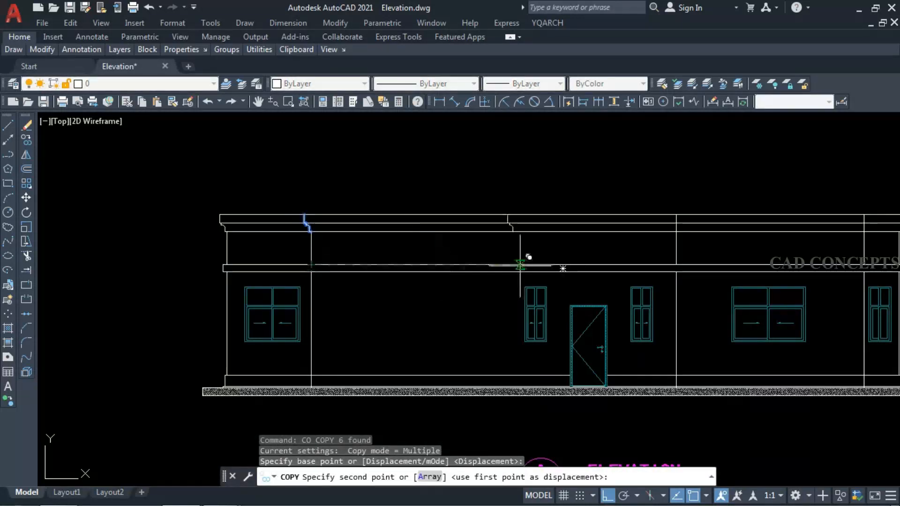
{"action": "key", "text": "Escape"}
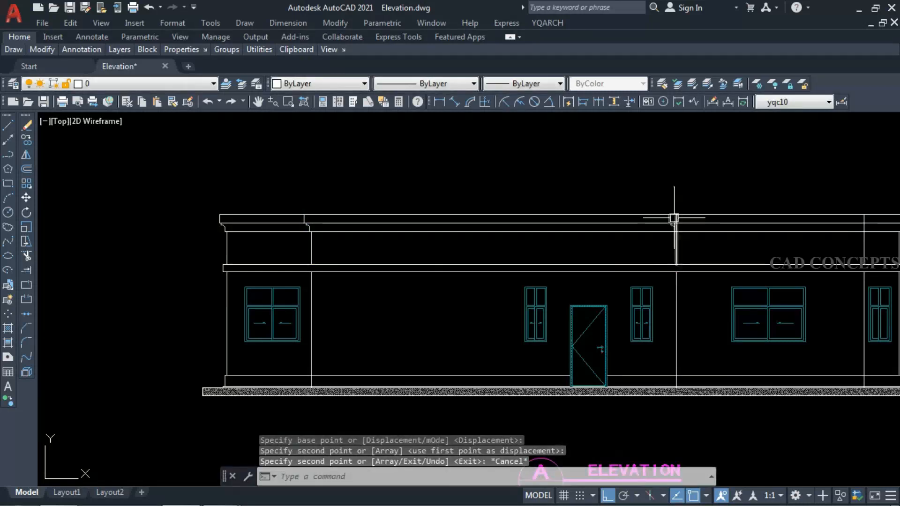
Step: Shorten the upper end of the wall line left of the hall's wide window to the parapet moulding's bottom line
{"action": "scroll", "coordinate": [674, 218], "scroll_direction": "up", "scroll_amount": 5}
{"action": "left_click", "coordinate": [679, 216]}
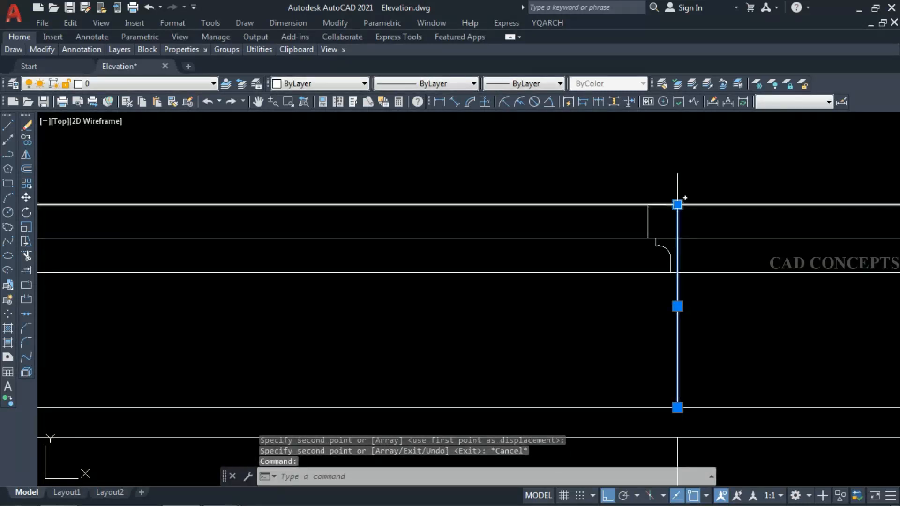
{"action": "left_click", "coordinate": [677, 204]}
{"action": "key", "text": "Escape"}
{"action": "scroll", "coordinate": [490, 237], "scroll_direction": "down", "scroll_amount": 5}
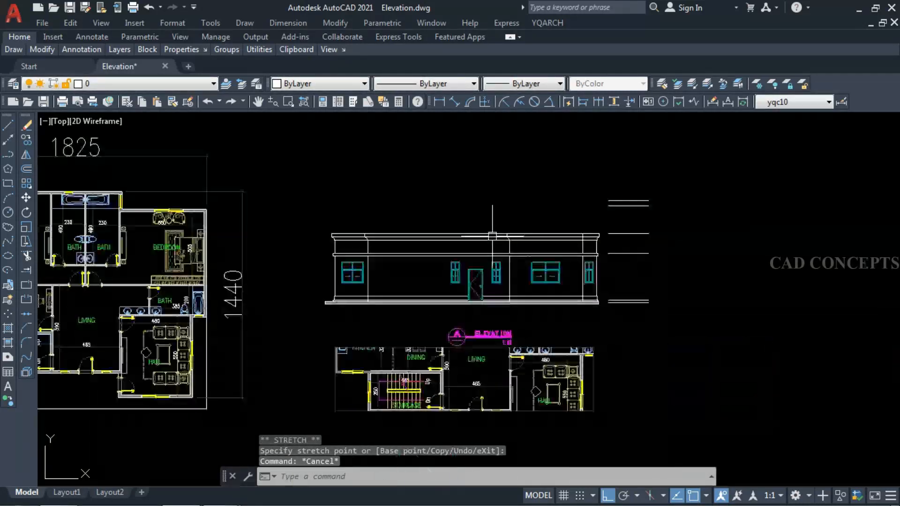
Step: Copy the right-end parapet profile to the wall line right of the hall's wide window
{"action": "scroll", "coordinate": [598, 419], "scroll_direction": "up", "scroll_amount": 2}
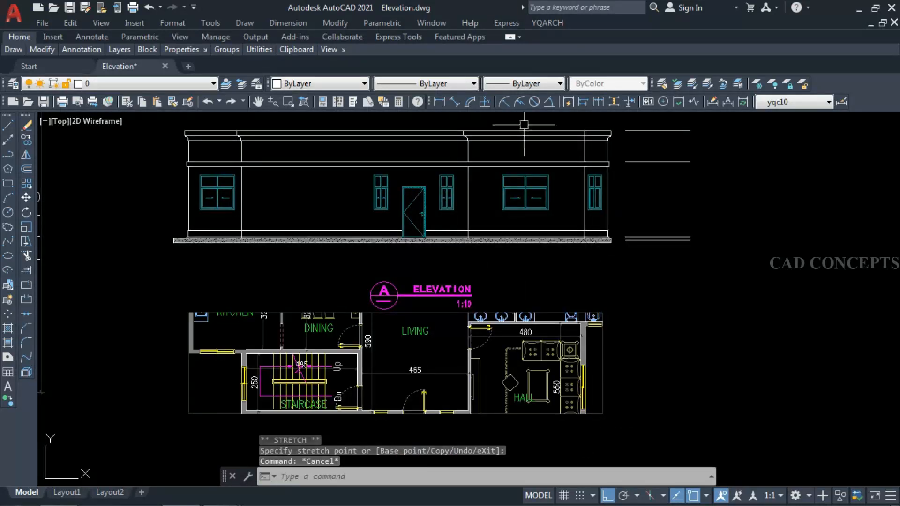
{"action": "scroll", "coordinate": [579, 124], "scroll_direction": "up", "scroll_amount": 8}
{"action": "left_click", "coordinate": [637, 125]}
{"action": "left_click", "coordinate": [844, 275]}
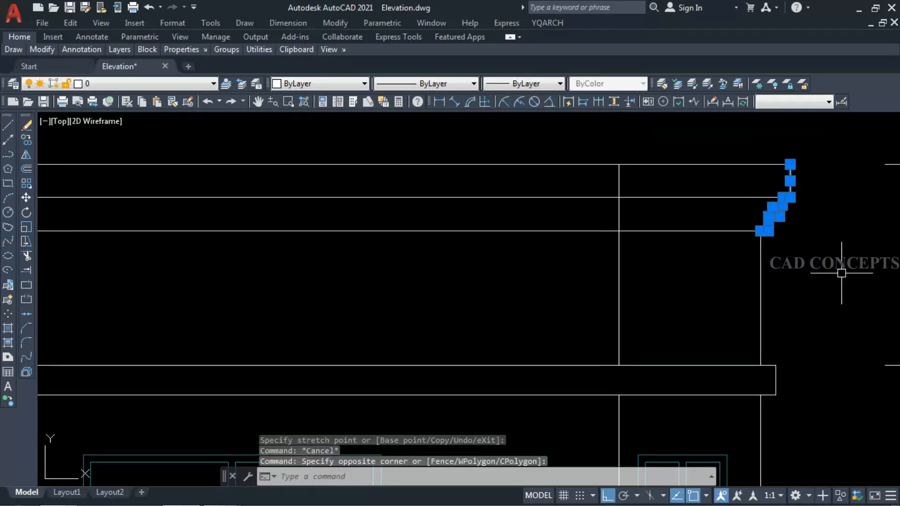
{"action": "type", "text": "co"}
{"action": "key", "text": "Return"}
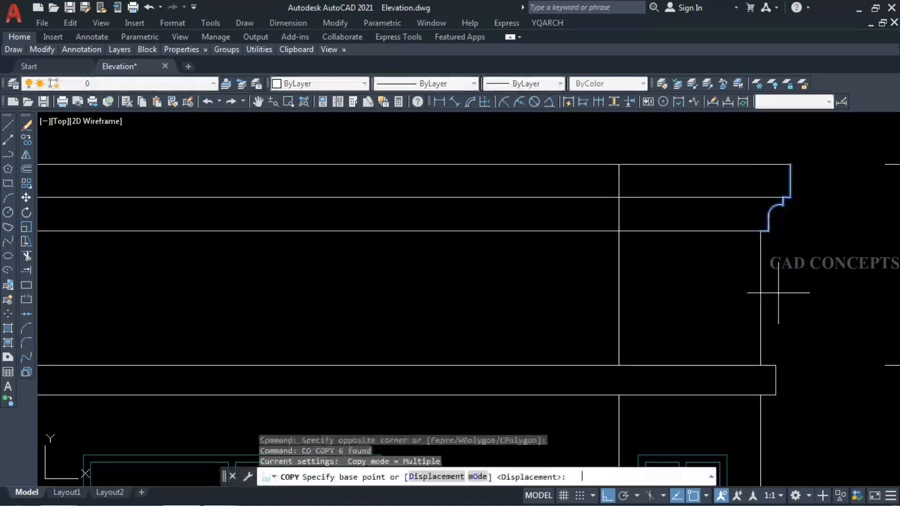
{"action": "left_click", "coordinate": [760, 232]}
{"action": "key", "text": "Escape"}
Step: Shorten the upper end of the wall line right of the hall's wide window to the parapet moulding's bottom line
{"action": "left_click", "coordinate": [620, 245]}
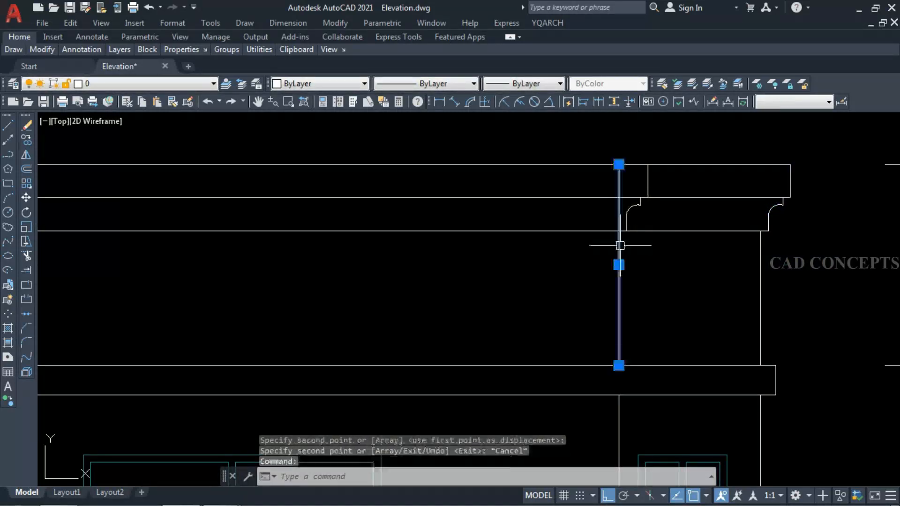
{"action": "left_click", "coordinate": [619, 164]}
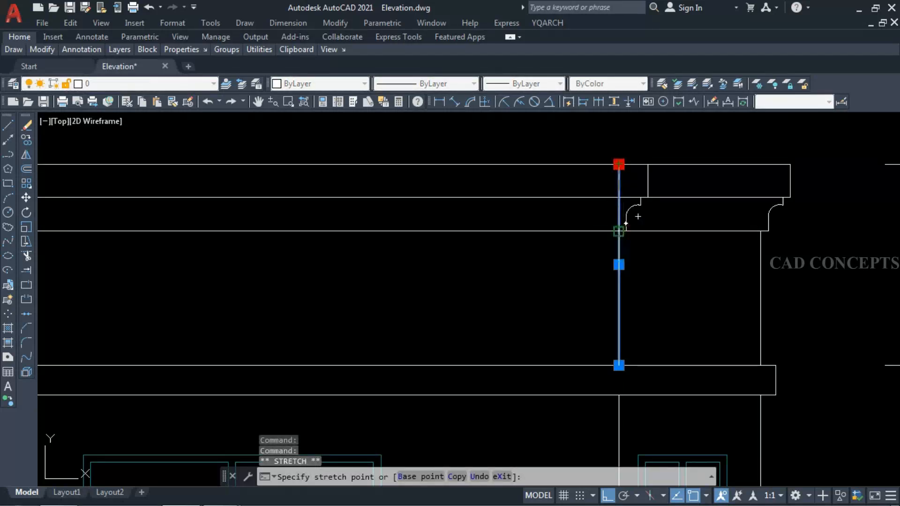
{"action": "key", "text": "Escape"}
{"action": "scroll", "coordinate": [604, 231], "scroll_direction": "down", "scroll_amount": 3}
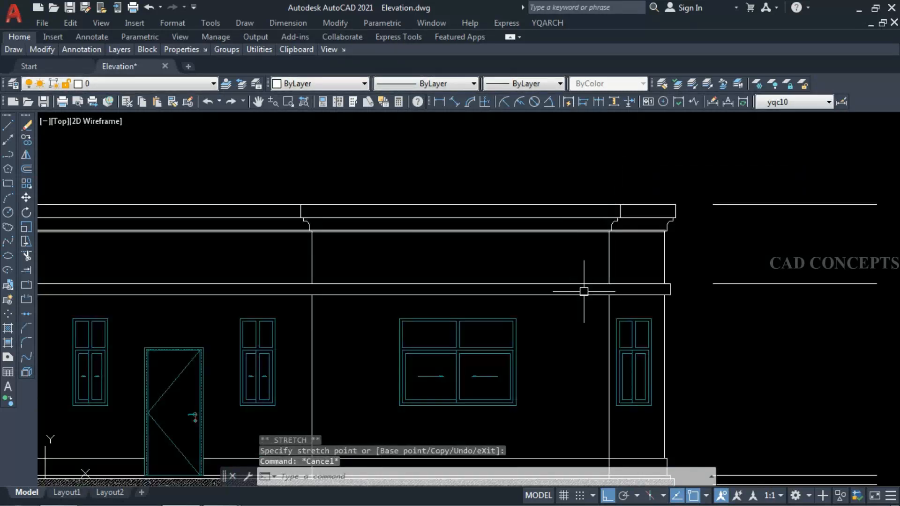
Step: Stretch the lower wall lines on both sides of the hall's wide window up to the roof slab's top line
{"action": "left_click", "coordinate": [609, 295]}
{"action": "key", "text": "Escape"}
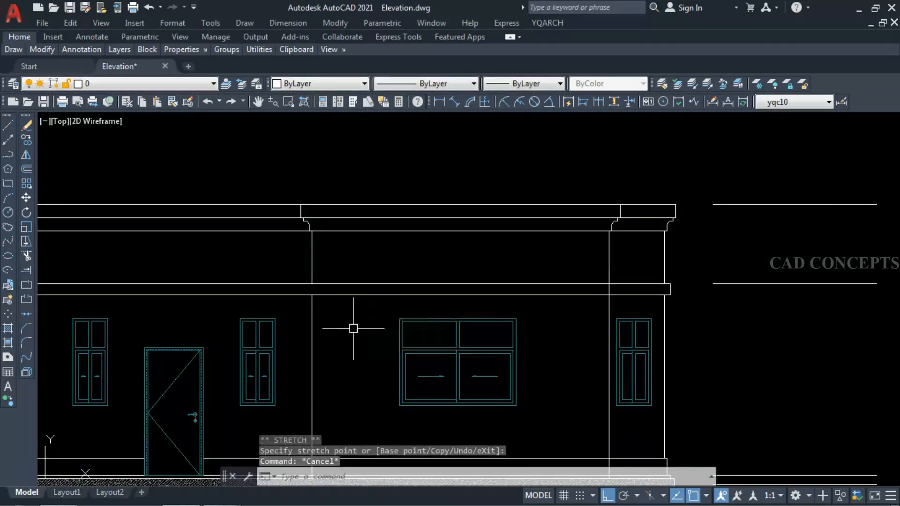
{"action": "left_click", "coordinate": [312, 311]}
{"action": "left_click", "coordinate": [312, 295]}
{"action": "left_click", "coordinate": [312, 284]}
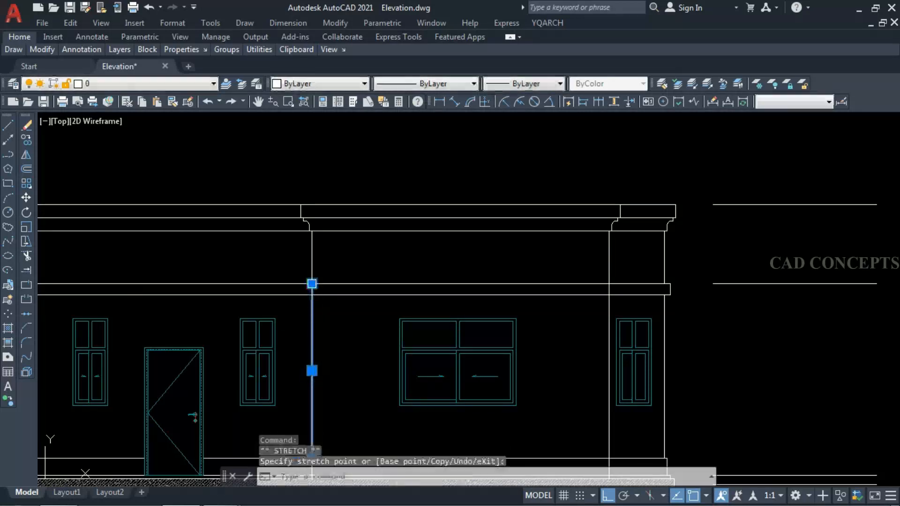
{"action": "key", "text": "Escape"}
{"action": "scroll", "coordinate": [601, 289], "scroll_direction": "down", "scroll_amount": 4}
{"action": "scroll", "coordinate": [434, 296], "scroll_direction": "up", "scroll_amount": 1}
{"action": "scroll", "coordinate": [469, 289], "scroll_direction": "up", "scroll_amount": 4}
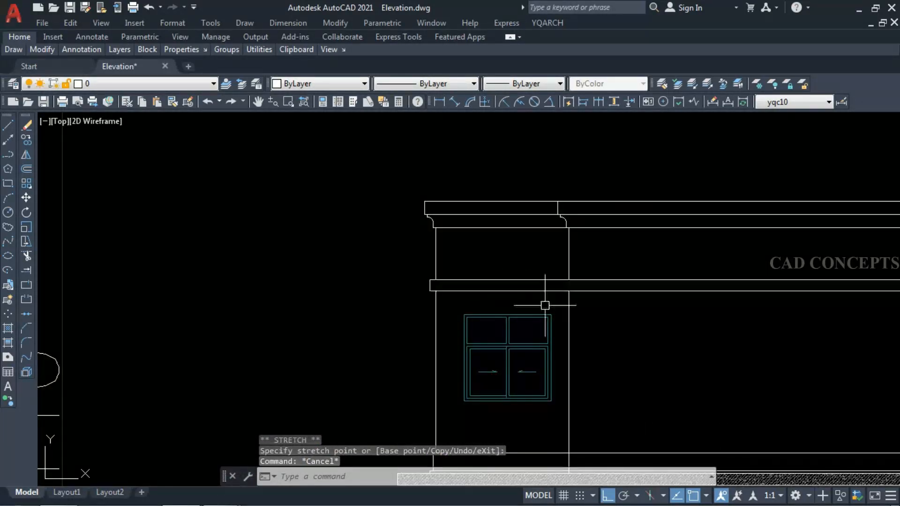
Step: Stretch the lower wall line right of the leftmost wide window up to the roof slab's top line
{"action": "left_click", "coordinate": [565, 305]}
{"action": "left_click", "coordinate": [569, 291]}
{"action": "left_click", "coordinate": [569, 281]}
{"action": "key", "text": "Escape"}
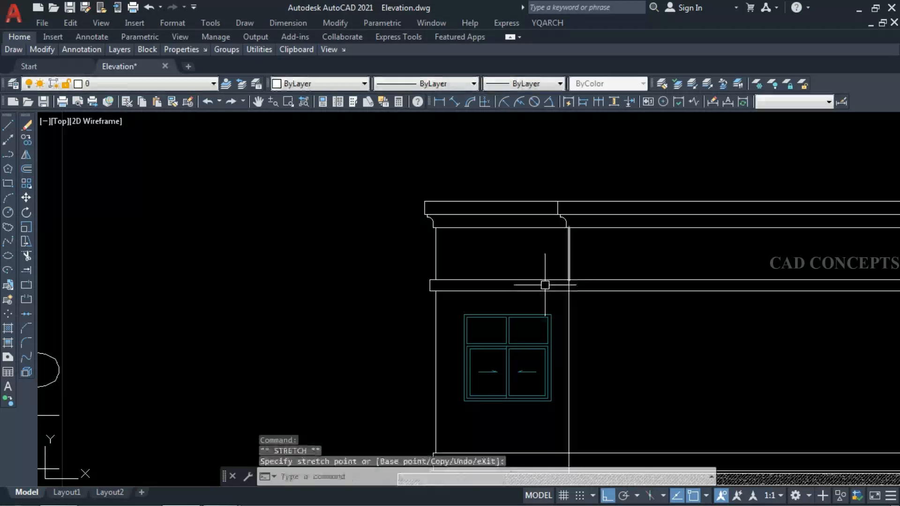
Step: Break all the elevation's parapet, roof slab and wall lines at their intersections with YQArch's break-all command (BA)
{"action": "scroll", "coordinate": [512, 288], "scroll_direction": "down", "scroll_amount": 4}
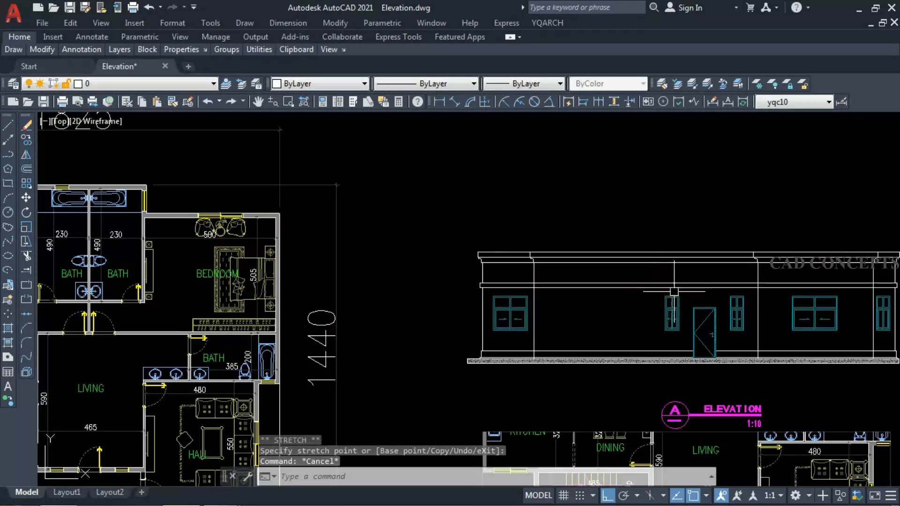
{"action": "mouse_move", "coordinate": [674, 292]}
{"action": "middle_mouse_down"}
{"action": "mouse_move", "coordinate": [462, 290]}
{"action": "mouse_move", "coordinate": [478, 291]}
{"action": "middle_mouse_up"}
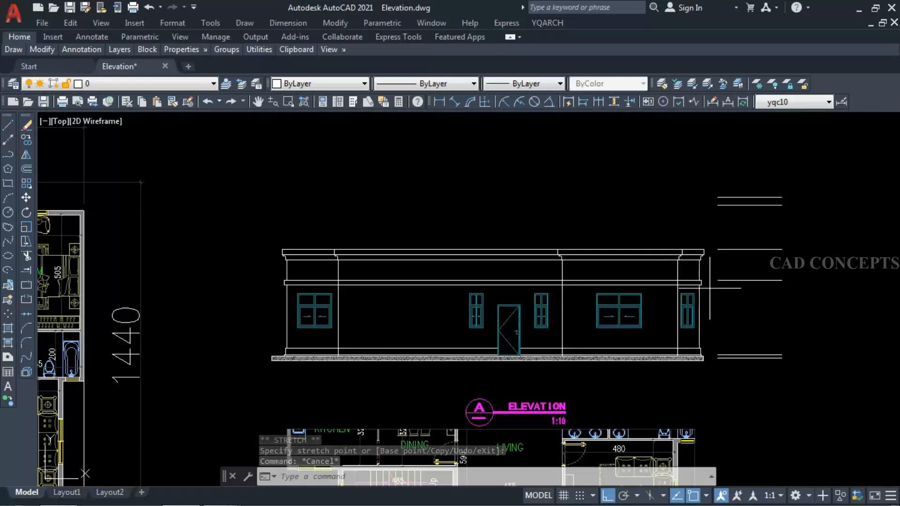
{"action": "left_click", "coordinate": [709, 283]}
{"action": "left_click", "coordinate": [258, 211]}
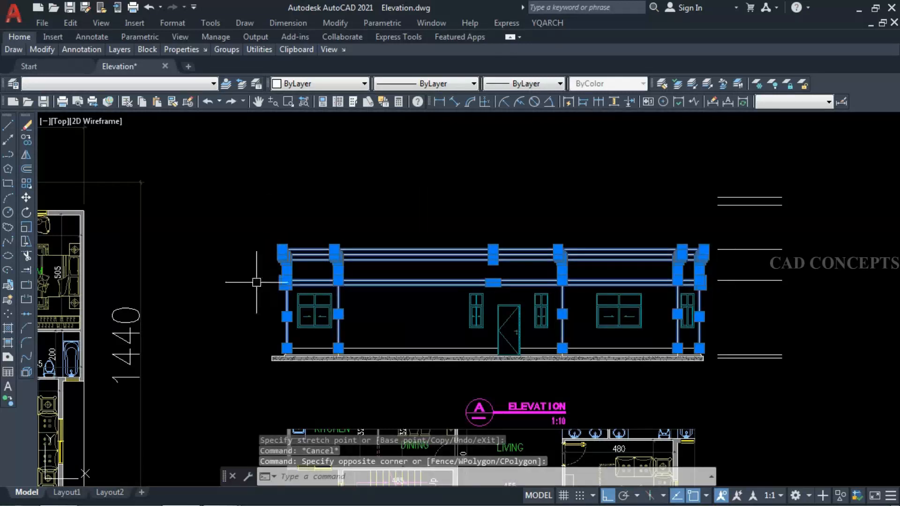
{"action": "type", "text": "ba"}
{"action": "key", "text": "Return"}
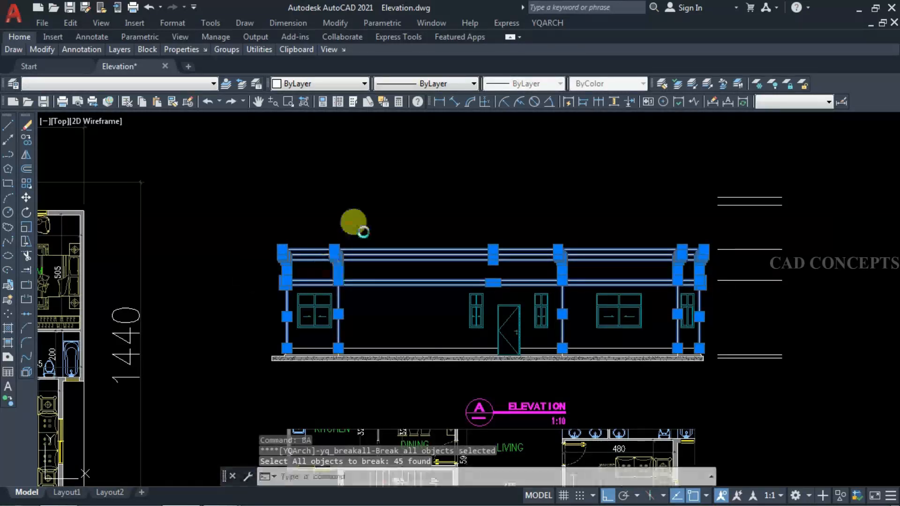
Step: Change the parapet, slab and outer wall lines of the elevation's left-end bay to Color 15
{"action": "left_click", "coordinate": [289, 240]}
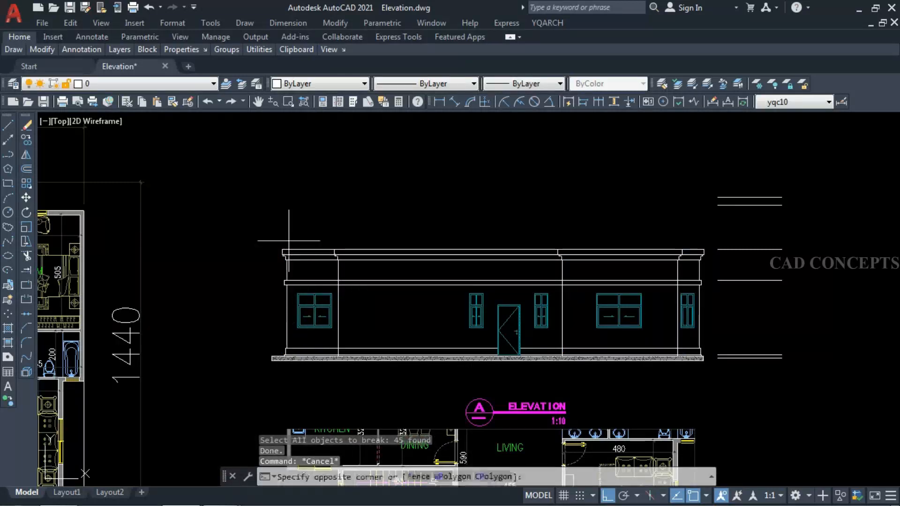
{"action": "left_click", "coordinate": [256, 294]}
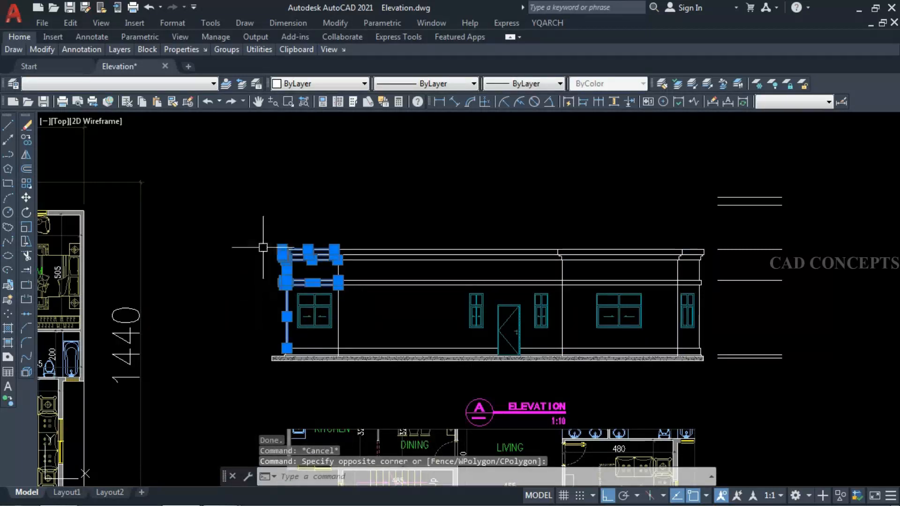
{"action": "left_click", "coordinate": [323, 84]}
{"action": "left_click", "coordinate": [297, 192]}
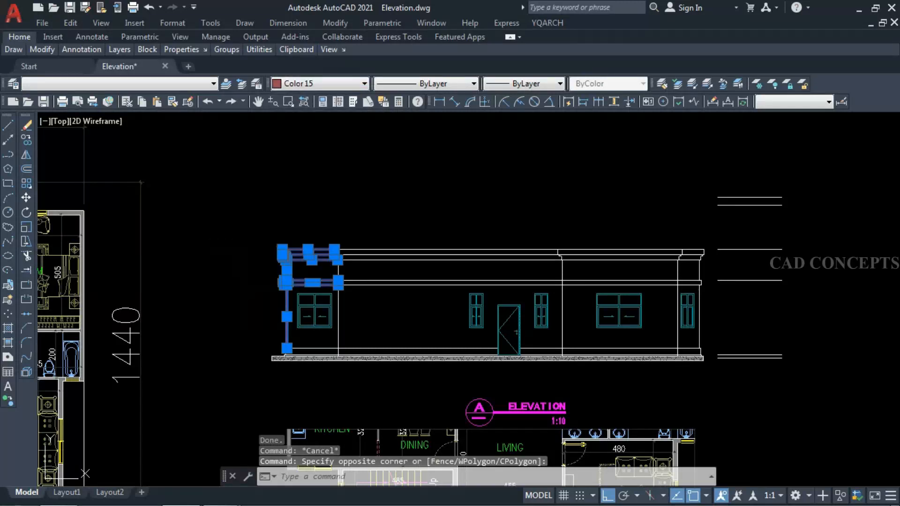
{"action": "key", "text": "Escape"}
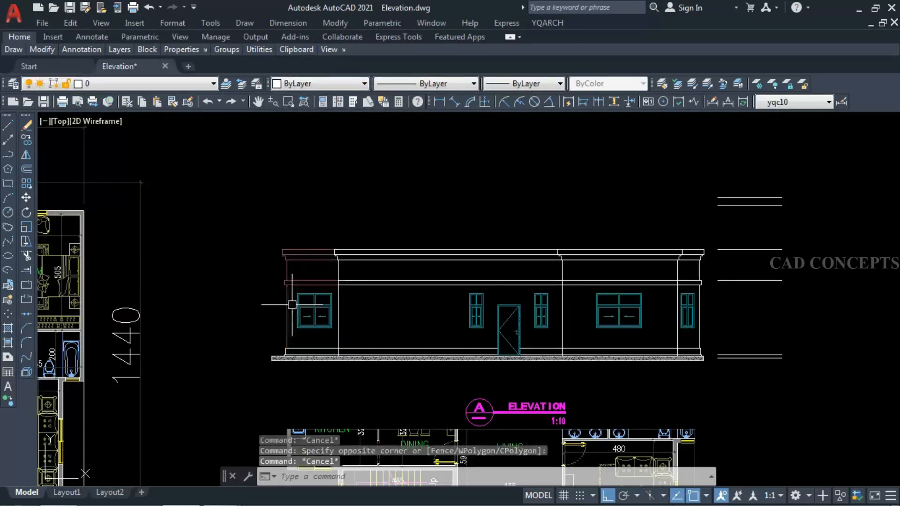
Step: Change the parapet, slab and outer wall lines of the elevation's right-end bay to index color 251
{"action": "left_click", "coordinate": [714, 243]}
{"action": "left_click", "coordinate": [699, 285]}
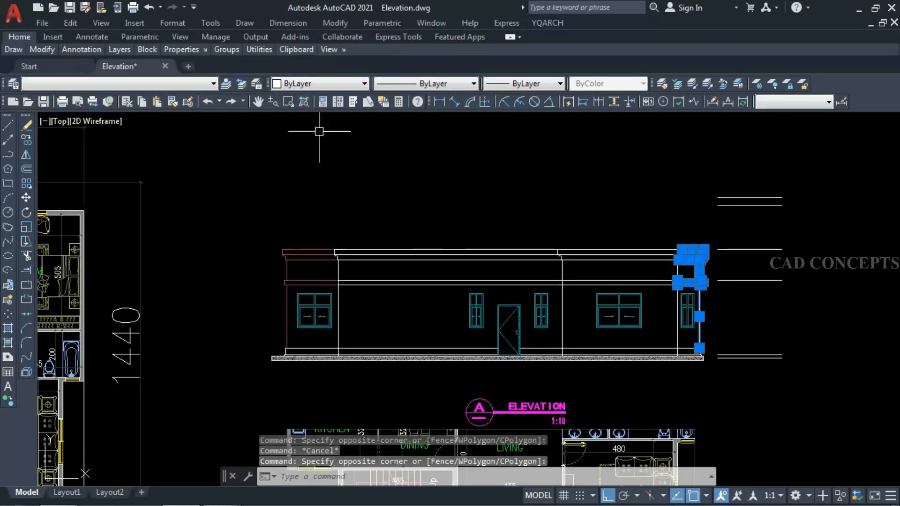
{"action": "left_click", "coordinate": [324, 84]}
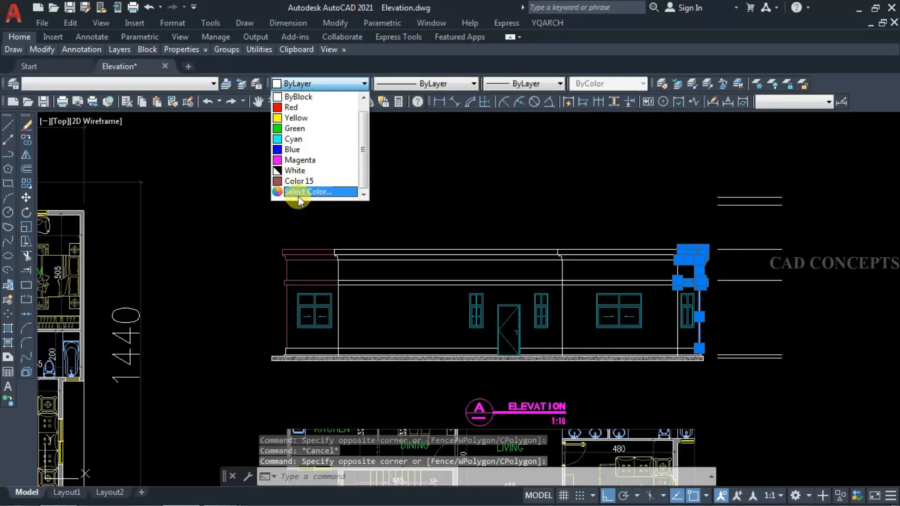
{"action": "left_click", "coordinate": [299, 196]}
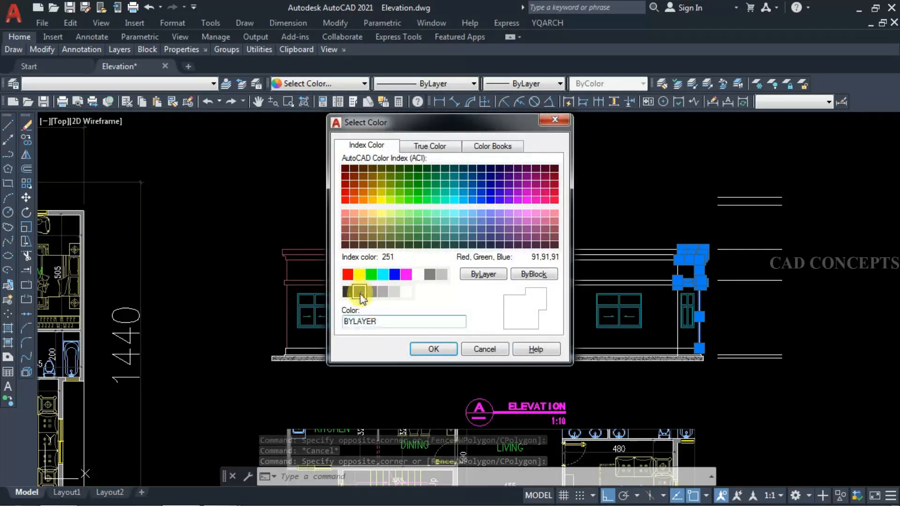
{"action": "left_click", "coordinate": [359, 292]}
{"action": "left_click", "coordinate": [420, 348]}
{"action": "key", "text": "Escape"}
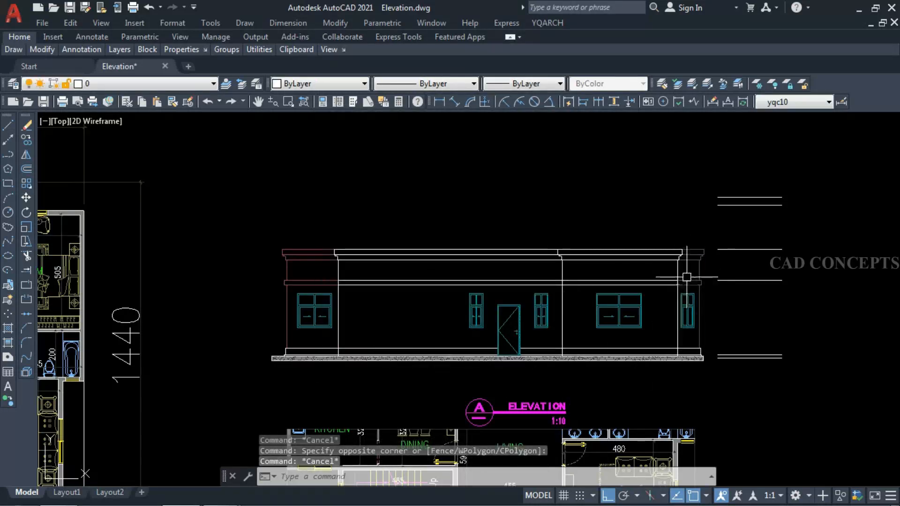
Step: Change the outline, slab and parapet lines of the hall's bay to index color 25, leaving out its wide window
{"action": "left_click", "coordinate": [550, 239]}
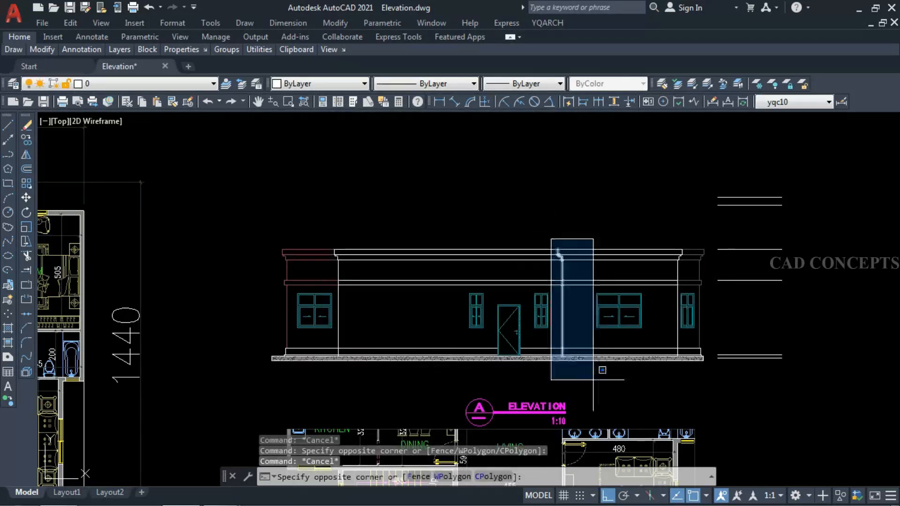
{"action": "left_click", "coordinate": [680, 393]}
{"action": "left_click", "coordinate": [581, 340], "text": "shift"}
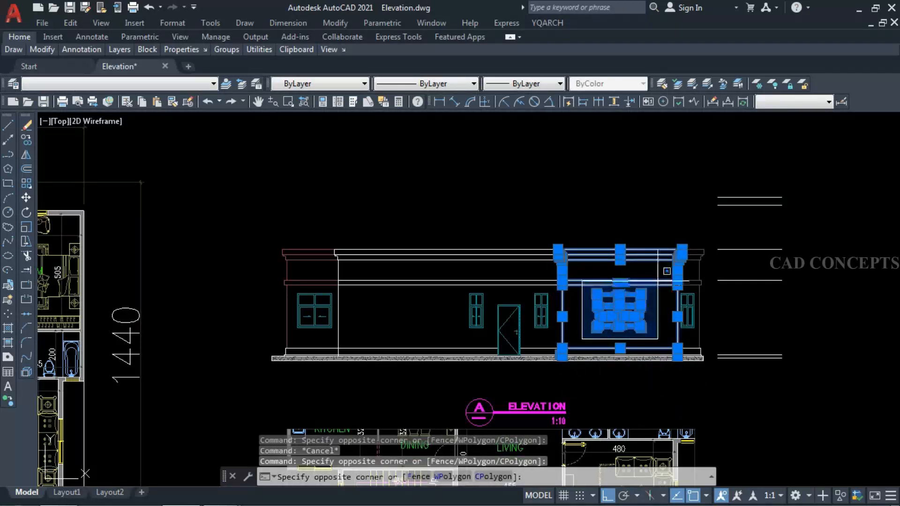
{"action": "left_click", "coordinate": [690, 249], "text": "shift"}
{"action": "left_click", "coordinate": [333, 84]}
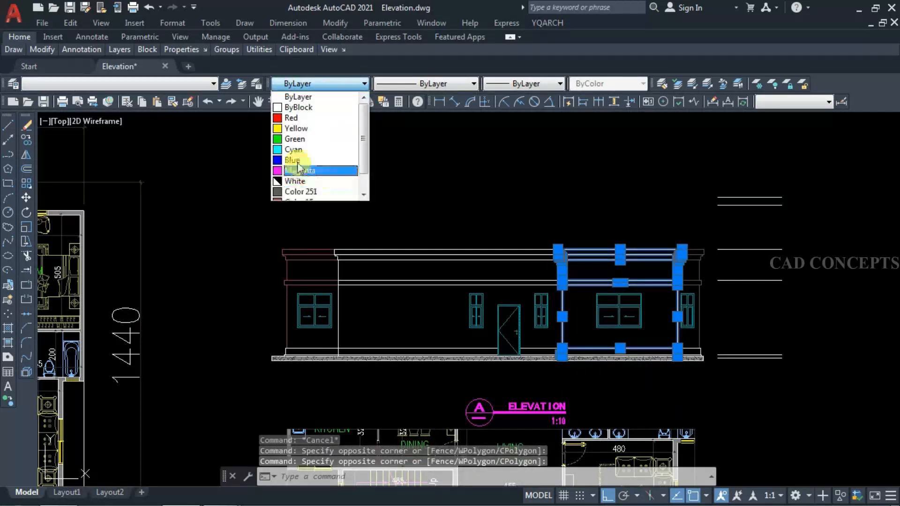
{"action": "scroll", "coordinate": [365, 172], "scroll_direction": "down", "scroll_amount": 1}
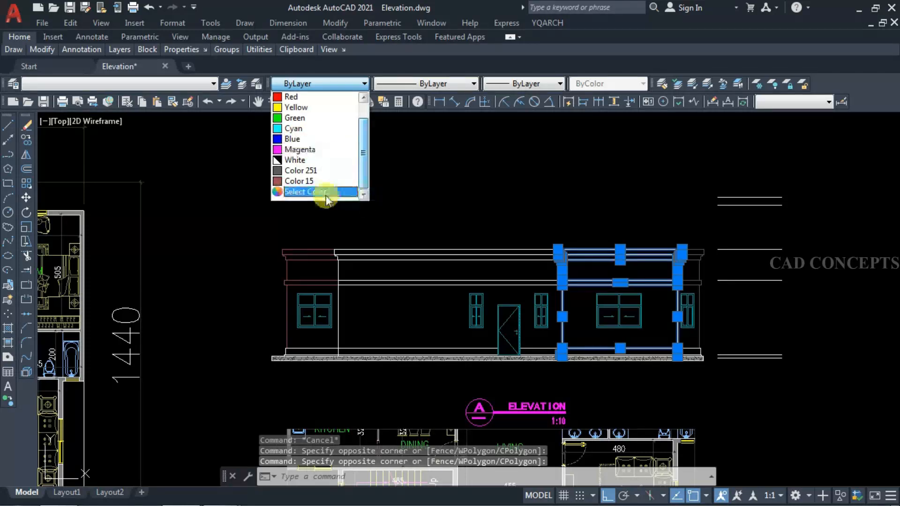
{"action": "left_click", "coordinate": [320, 192]}
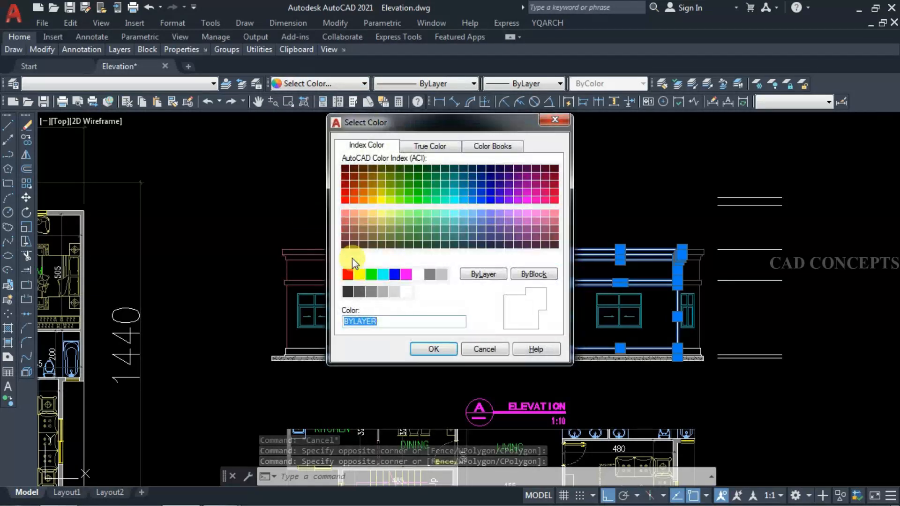
{"action": "left_click", "coordinate": [353, 229]}
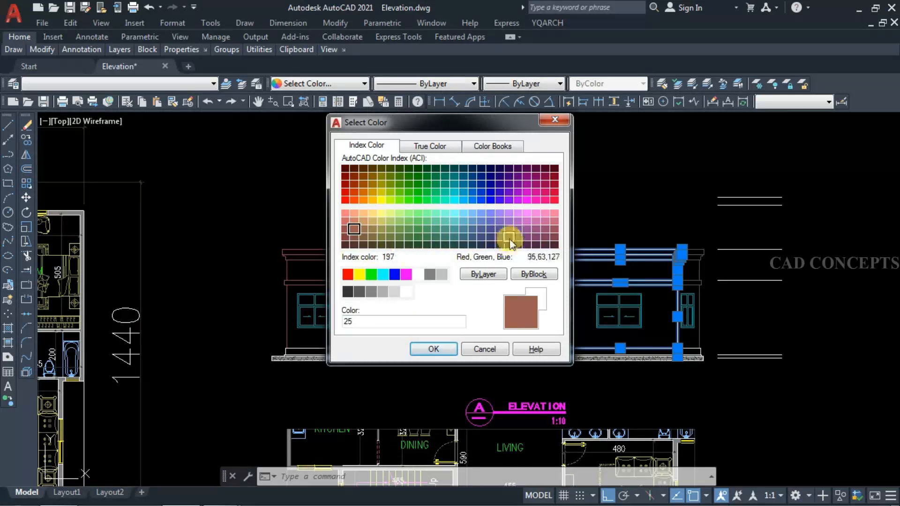
{"action": "left_click", "coordinate": [431, 350]}
{"action": "key", "text": "Escape"}
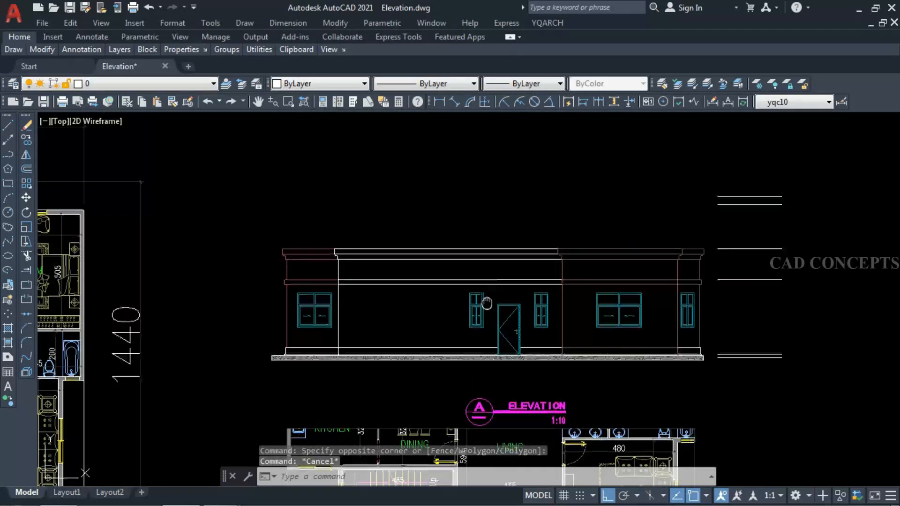
Step: Draw a horizontal line from the lower of the two uppermost level marks leftward past the elevation's left end
{"action": "middle_click_drag", "start_coordinate": [487, 303], "coordinate": [494, 252]}
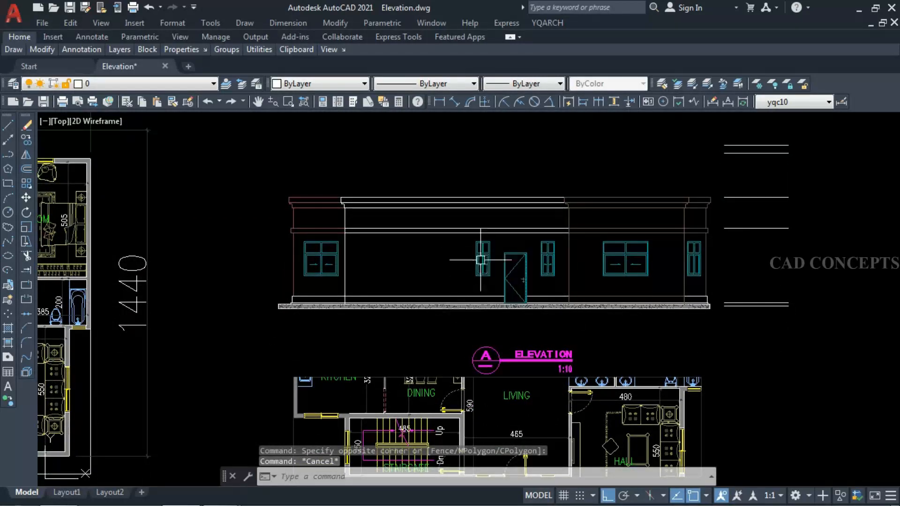
{"action": "middle_click_drag", "start_coordinate": [469, 294], "coordinate": [457, 254]}
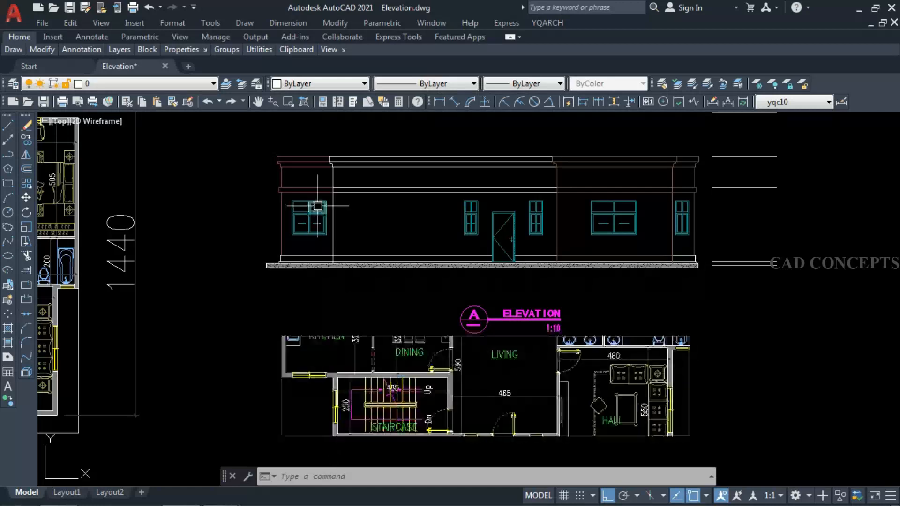
{"action": "scroll", "coordinate": [368, 363], "scroll_direction": "down", "scroll_amount": 2}
{"action": "scroll", "coordinate": [377, 227], "scroll_direction": "up", "scroll_amount": 2}
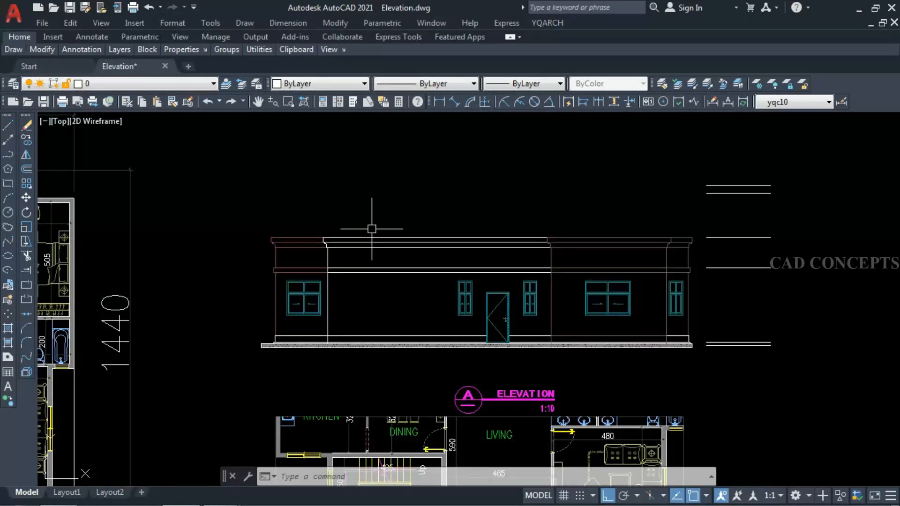
{"action": "type", "text": "L"}
{"action": "key", "text": "Return"}
{"action": "left_click", "coordinate": [707, 193]}
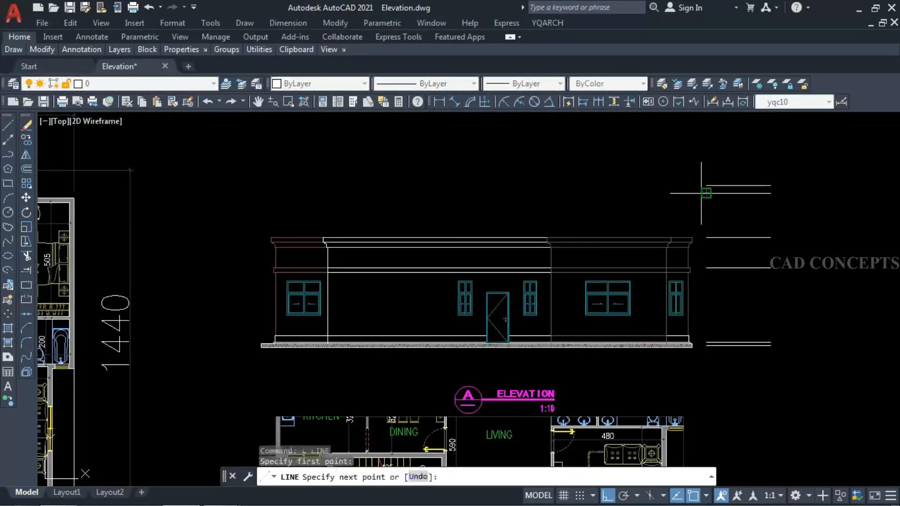
{"action": "key", "text": "Escape"}
{"action": "scroll", "coordinate": [312, 221], "scroll_direction": "up", "scroll_amount": 4}
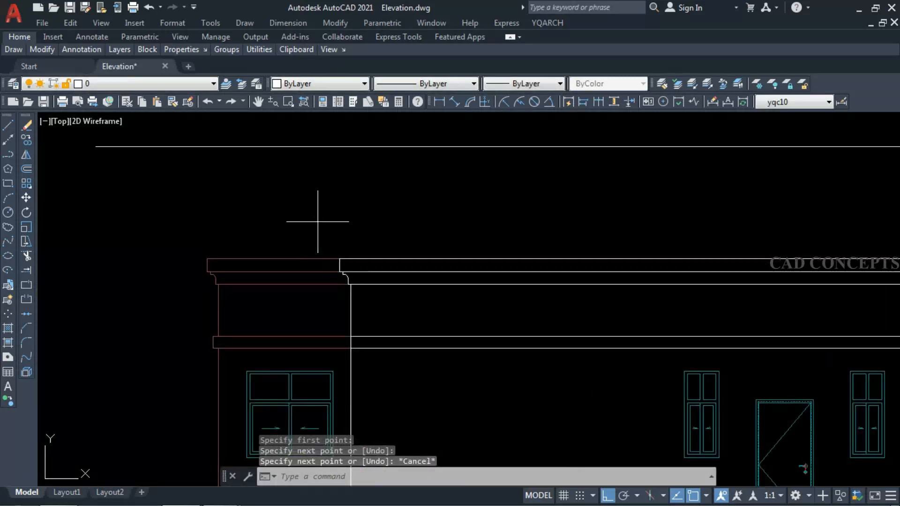
{"action": "left_click", "coordinate": [318, 222]}
{"action": "scroll", "coordinate": [303, 305], "scroll_direction": "down", "scroll_amount": 3}
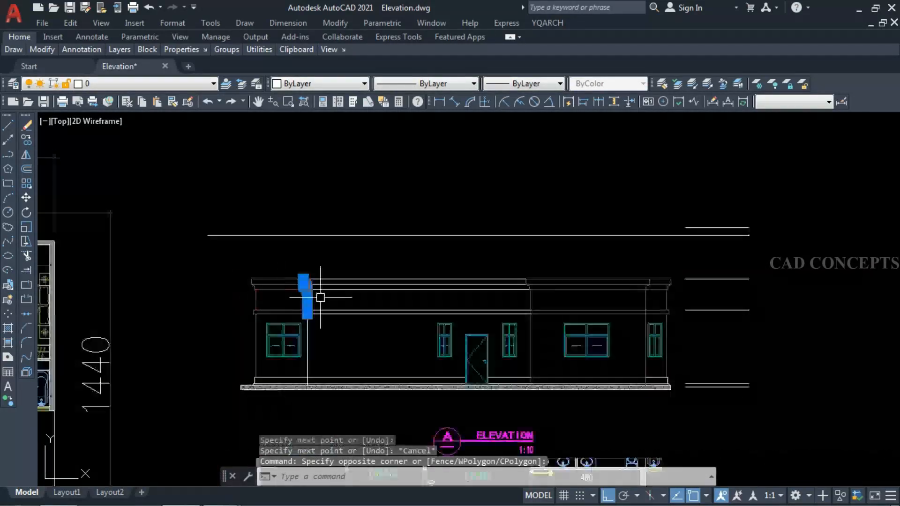
{"action": "type", "text": "c"}
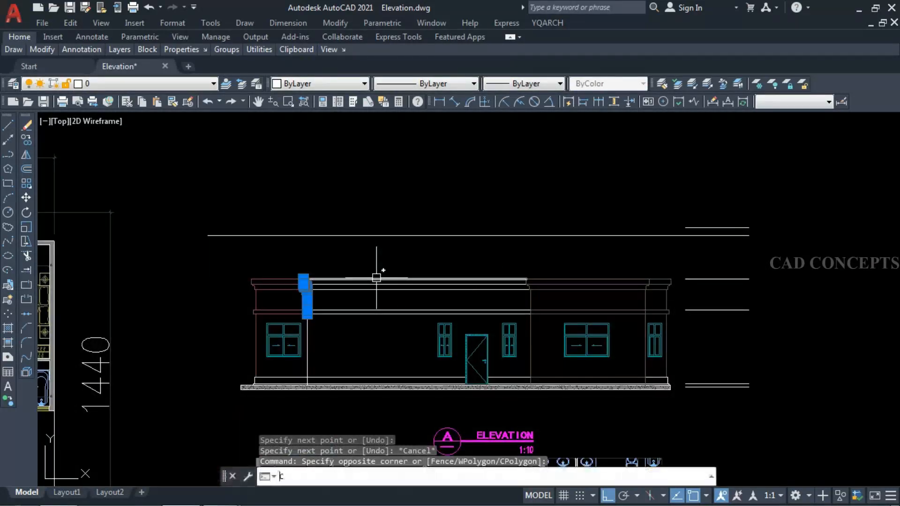
{"action": "type", "text": "o"}
{"action": "key", "text": "Return"}
{"action": "scroll", "coordinate": [377, 277], "scroll_direction": "up", "scroll_amount": 2}
{"action": "key", "text": "Escape"}
Step: Draw a horizontal line from the uppermost level mark leftward past the elevation's left end
{"action": "type", "text": "l"}
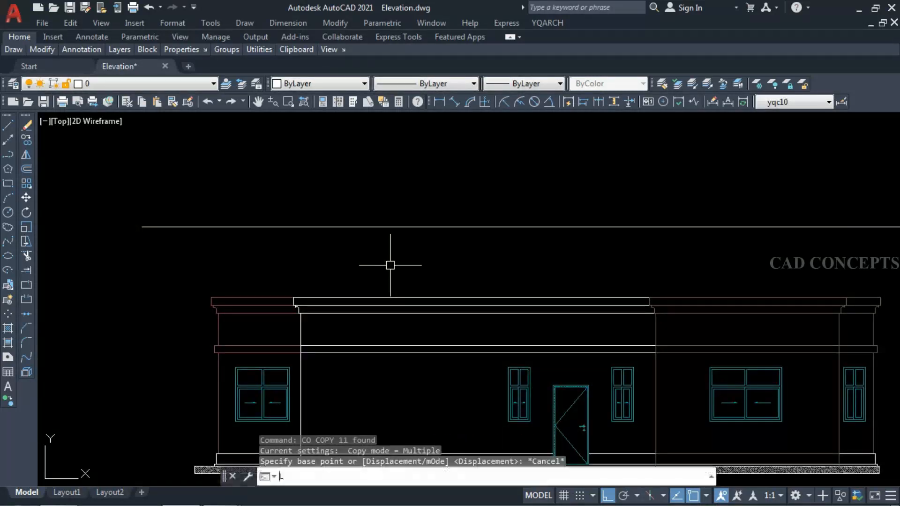
{"action": "key", "text": "Return"}
{"action": "scroll", "coordinate": [523, 263], "scroll_direction": "down", "scroll_amount": 2}
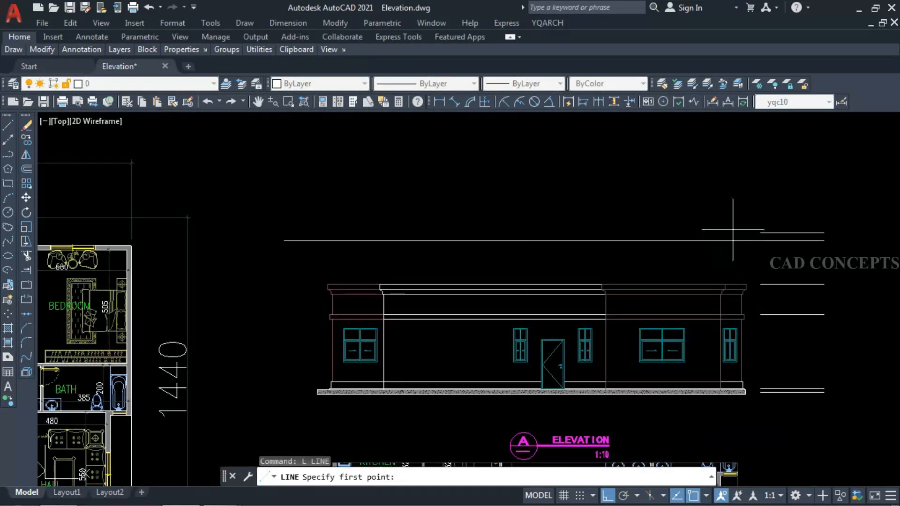
{"action": "left_click", "coordinate": [760, 233]}
{"action": "left_click", "coordinate": [241, 170]}
{"action": "key", "text": "Escape"}
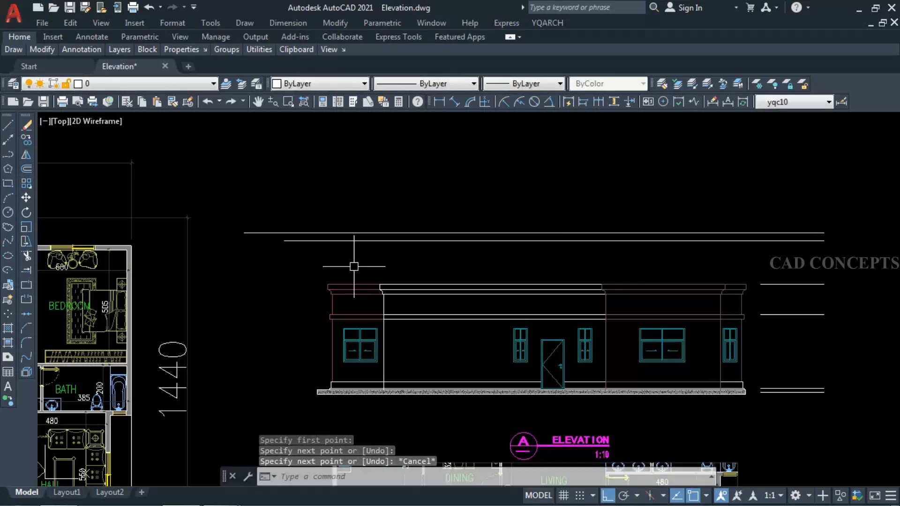
Step: Copy the parapet profile right of the left-end bay straight up from the slab's bottom line to the parapet's top line
{"action": "scroll", "coordinate": [368, 265], "scroll_direction": "up", "scroll_amount": 4}
{"action": "left_click", "coordinate": [368, 265]}
{"action": "left_click", "coordinate": [471, 413]}
{"action": "type", "text": "c"}
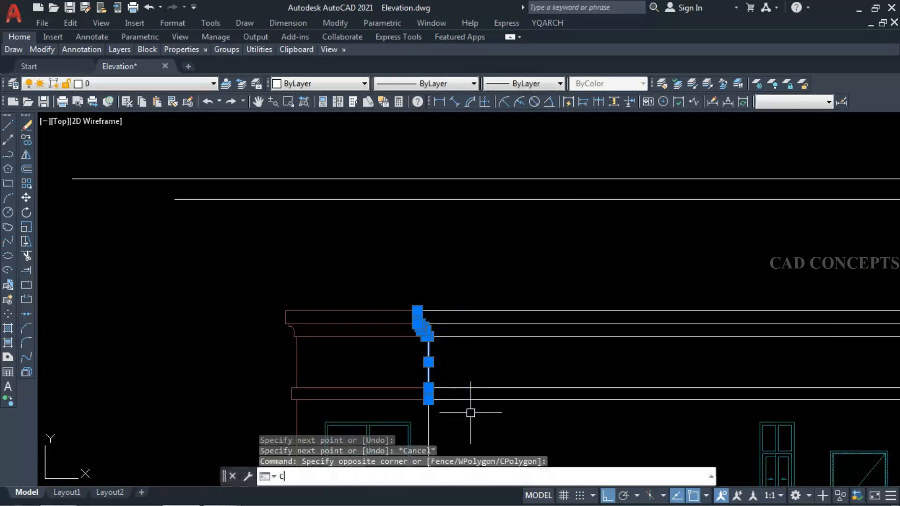
{"action": "type", "text": "o"}
{"action": "key", "text": "Return"}
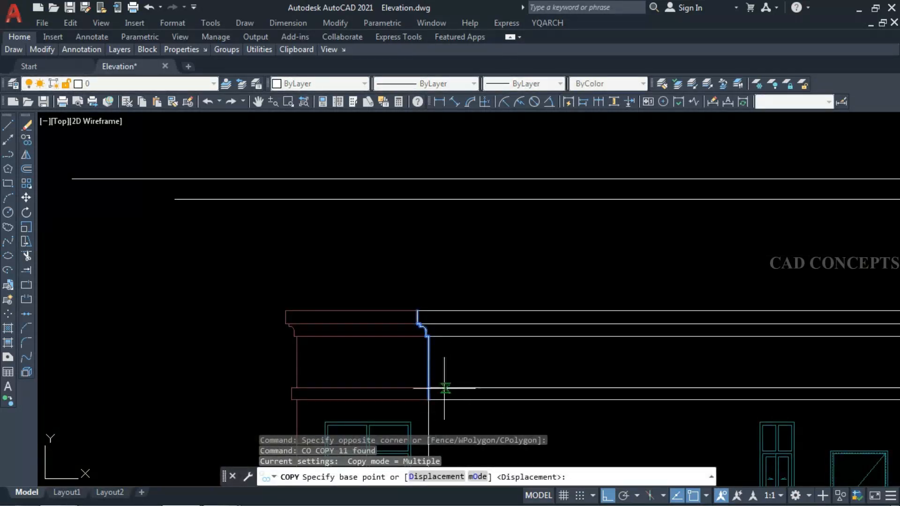
{"action": "left_click", "coordinate": [428, 399]}
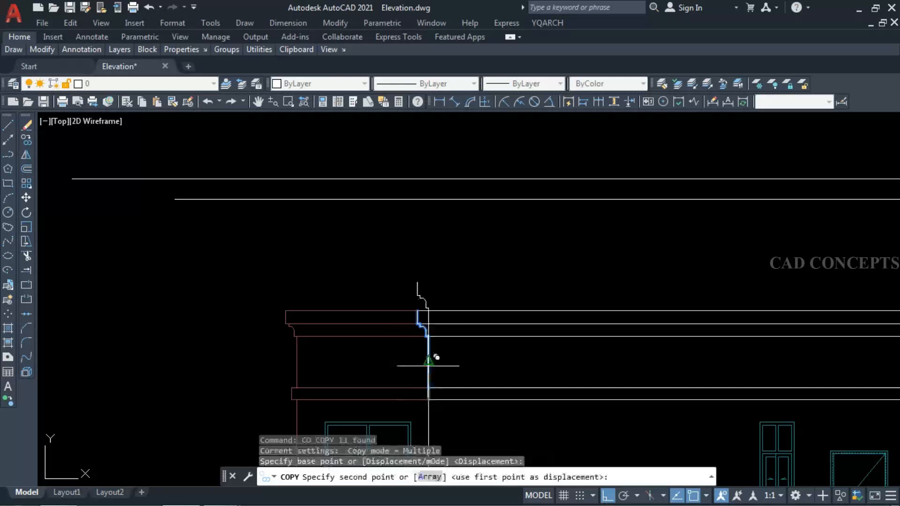
{"action": "left_click", "coordinate": [431, 309]}
{"action": "key", "text": "Escape"}
Step: Stretch the copied parapet profile straight up so its top meets the uppermost level line
{"action": "left_click", "coordinate": [449, 280]}
{"action": "left_click", "coordinate": [411, 201]}
{"action": "type", "text": "s"}
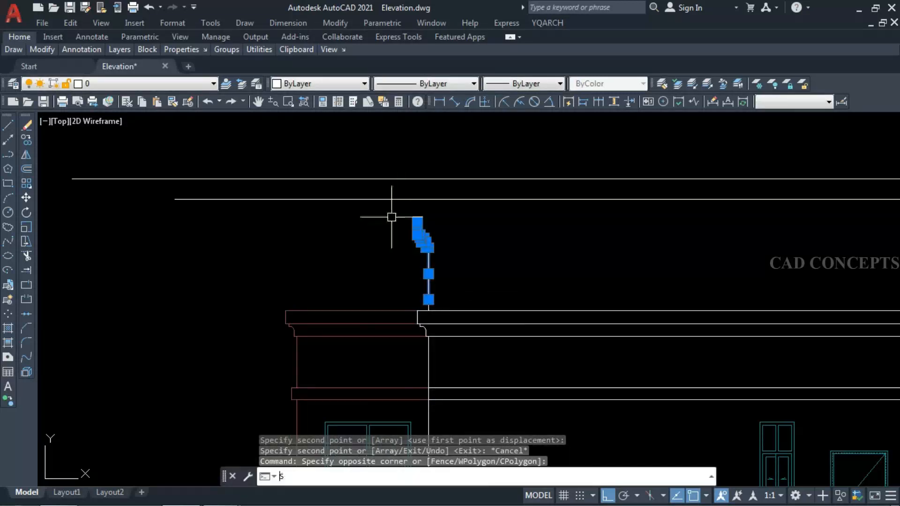
{"action": "key", "text": "Return"}
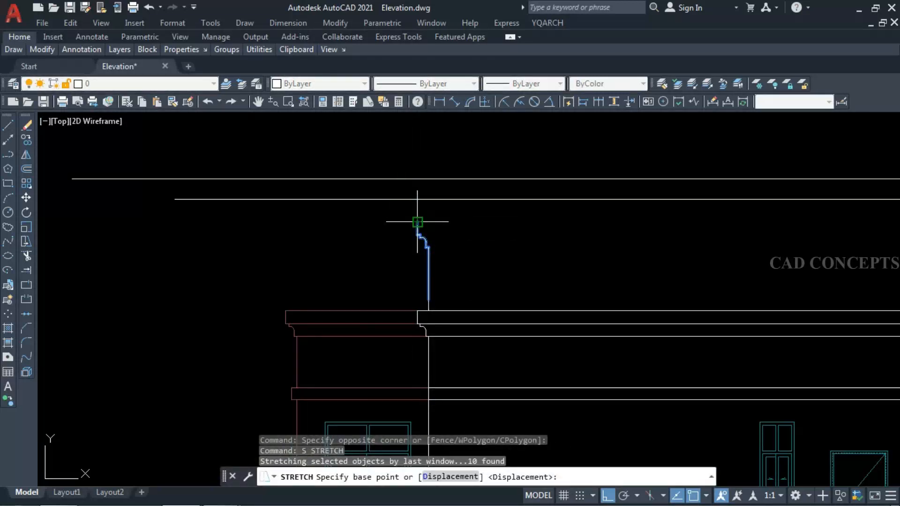
{"action": "left_click", "coordinate": [417, 222]}
{"action": "key", "text": "Escape"}
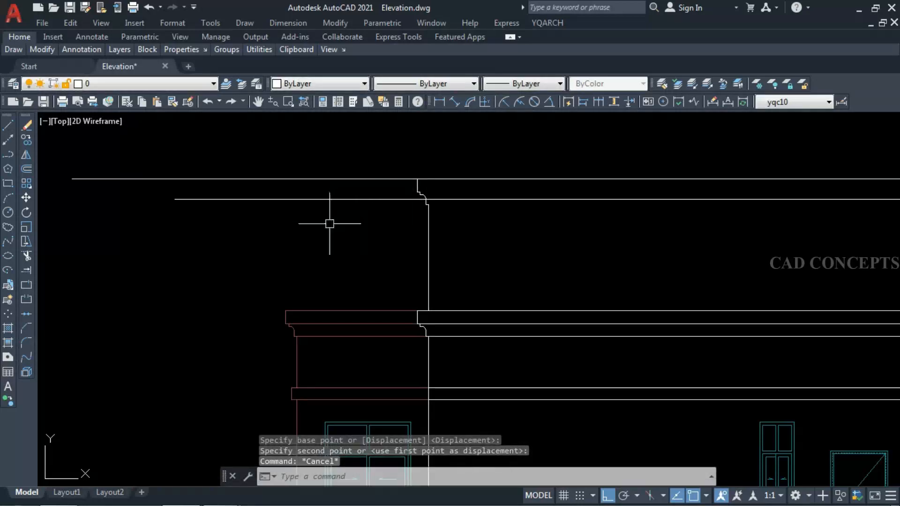
Step: Draw a vertical guide line from the outer face of the staircase's right wall in the plan up past the uppermost level line
{"action": "scroll", "coordinate": [329, 224], "scroll_direction": "down", "scroll_amount": 6}
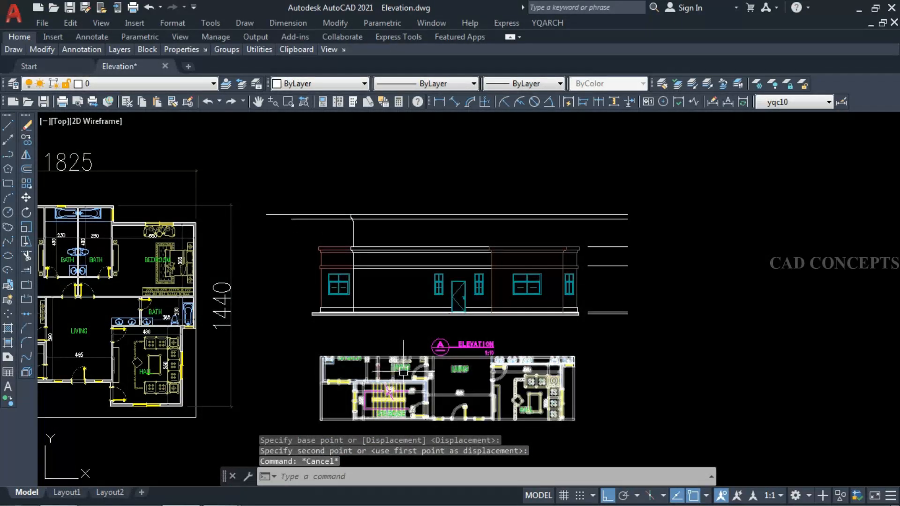
{"action": "type", "text": "L"}
{"action": "key", "text": "Return"}
{"action": "scroll", "coordinate": [413, 408], "scroll_direction": "up", "scroll_amount": 6}
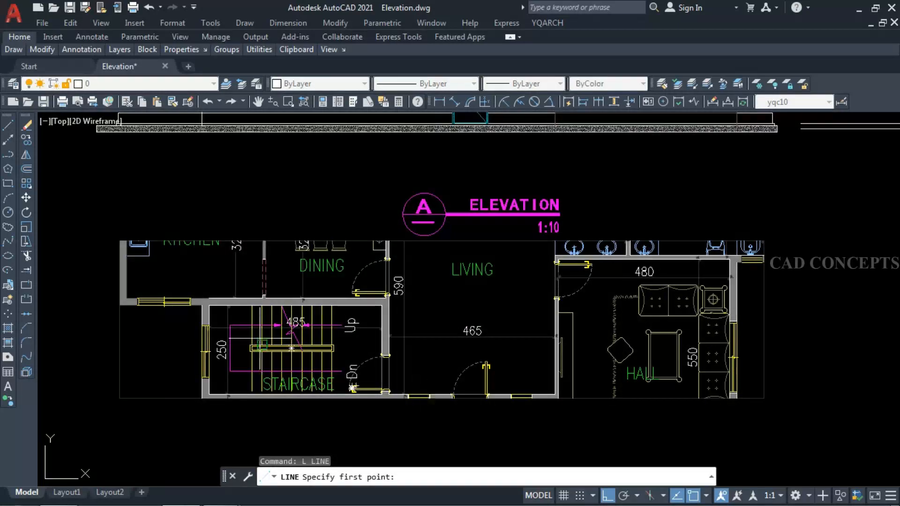
{"action": "scroll", "coordinate": [438, 365], "scroll_direction": "up", "scroll_amount": 5}
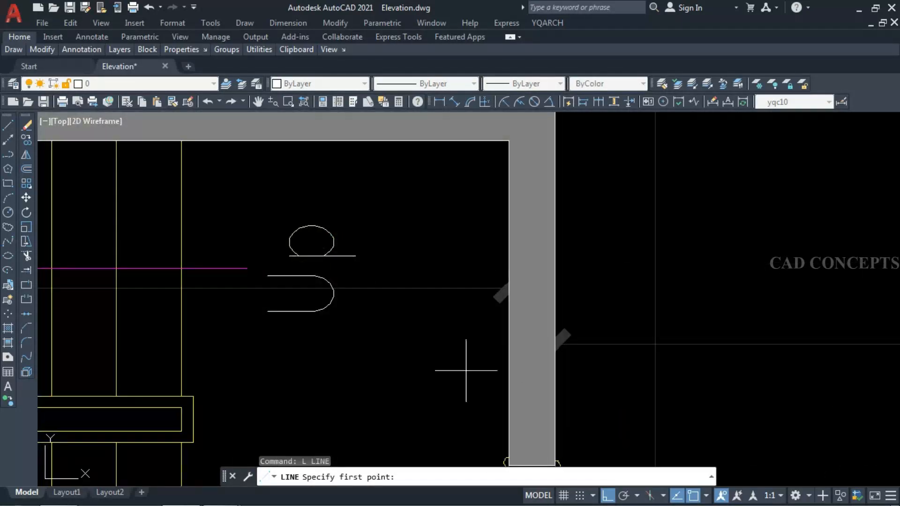
{"action": "left_click", "coordinate": [555, 393]}
{"action": "scroll", "coordinate": [516, 394], "scroll_direction": "down", "scroll_amount": 10}
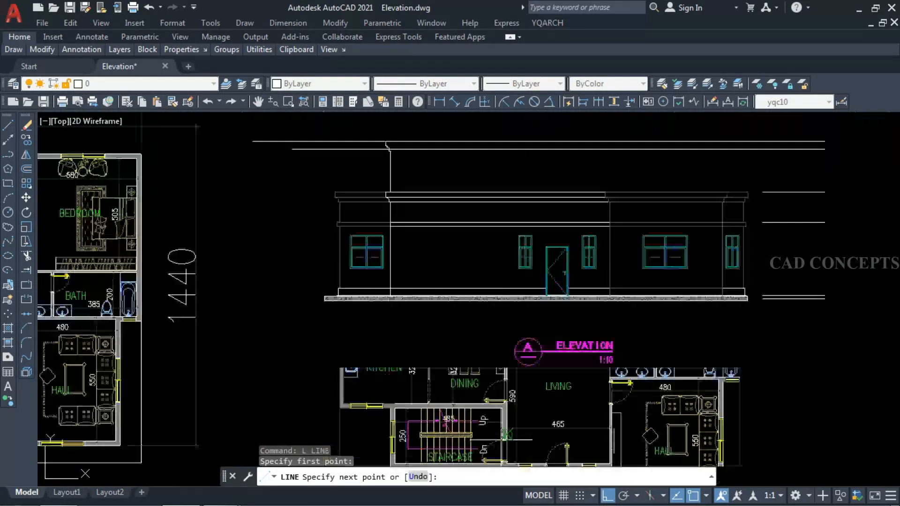
{"action": "left_click", "coordinate": [496, 140]}
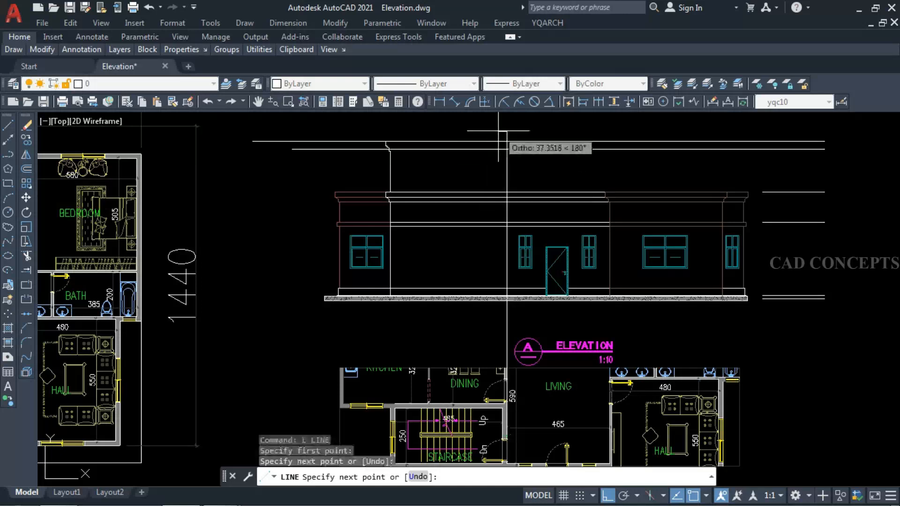
{"action": "key", "text": "Escape"}
Step: Mirror the raised parapet profile about a vertical axis to its right, keeping the original
{"action": "scroll", "coordinate": [492, 136], "scroll_direction": "up", "scroll_amount": 2}
{"action": "left_click", "coordinate": [296, 132]}
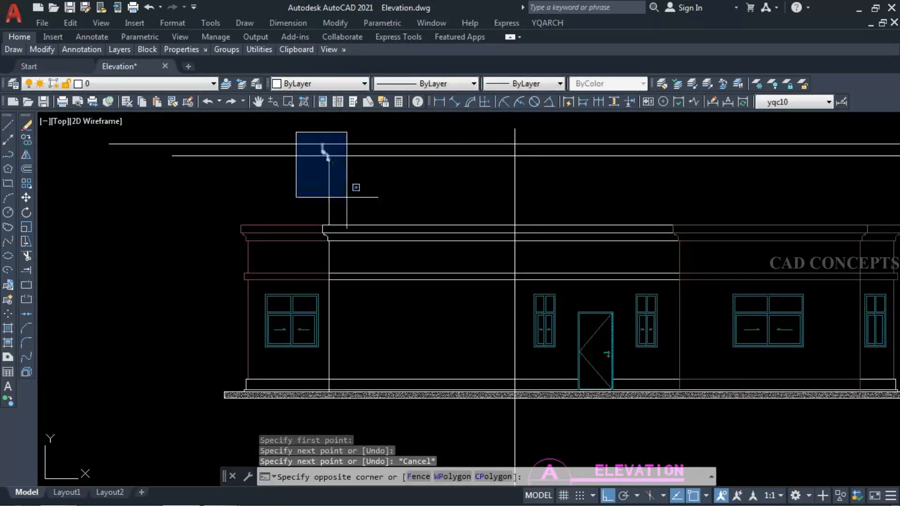
{"action": "left_click", "coordinate": [361, 221]}
{"action": "type", "text": "mi"}
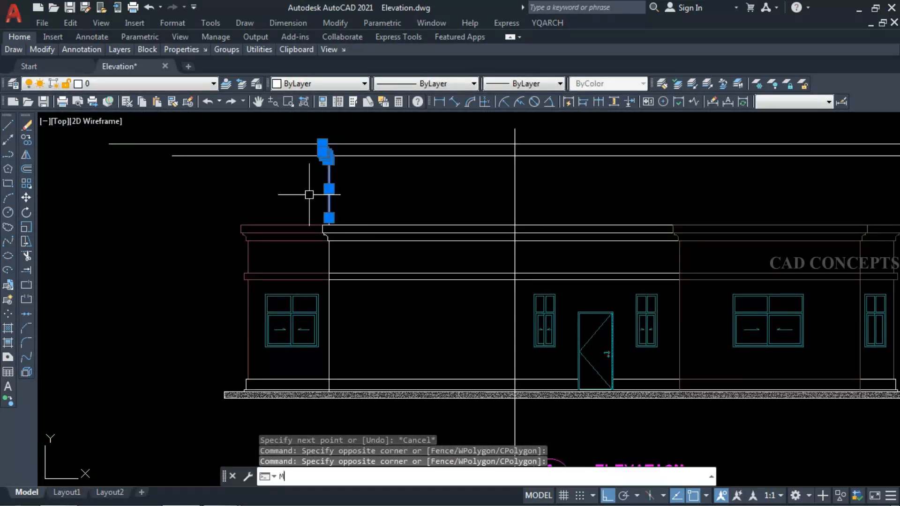
{"action": "key", "text": "Return"}
{"action": "left_click", "coordinate": [402, 190]}
{"action": "left_click", "coordinate": [402, 200]}
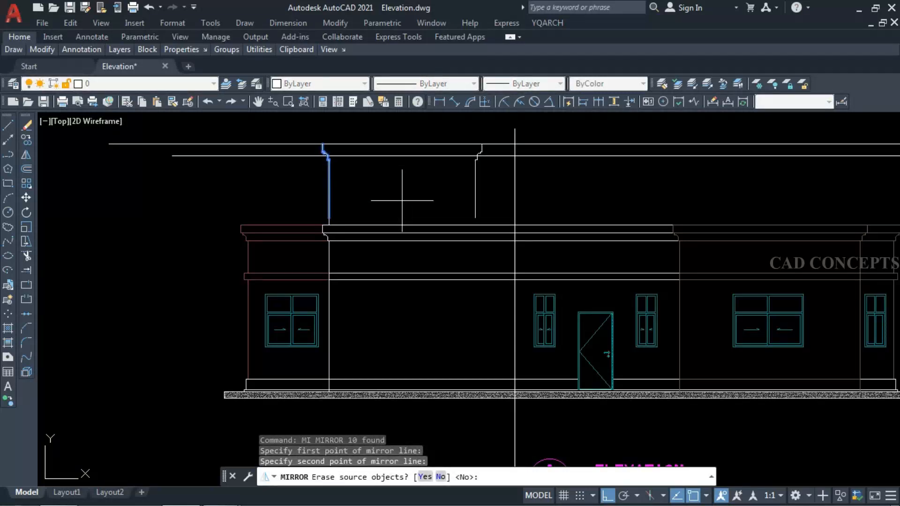
{"action": "key", "text": "Return"}
Step: Move the mirrored profile onto the vertical guide line from the staircase wall, and erase the guide line
{"action": "left_click", "coordinate": [440, 136]}
{"action": "left_click", "coordinate": [493, 260]}
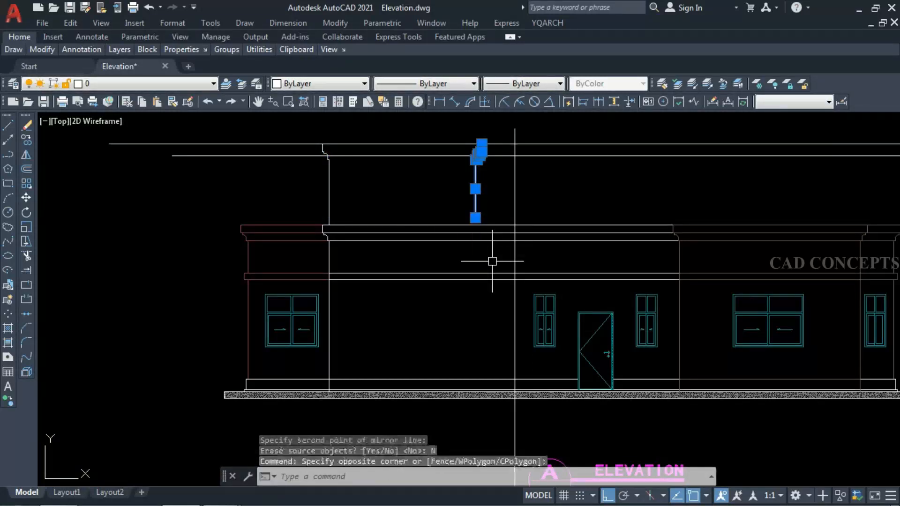
{"action": "left_click", "coordinate": [514, 330]}
{"action": "type", "text": "E"}
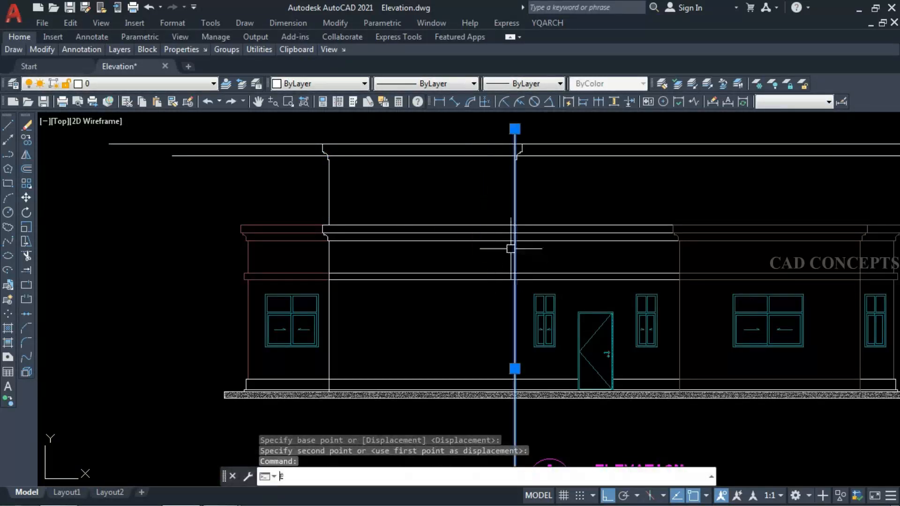
{"action": "key", "text": "Return"}
Step: Extend the lower end of the mirrored profile's wall line down to the parapet's top line
{"action": "left_click", "coordinate": [511, 209]}
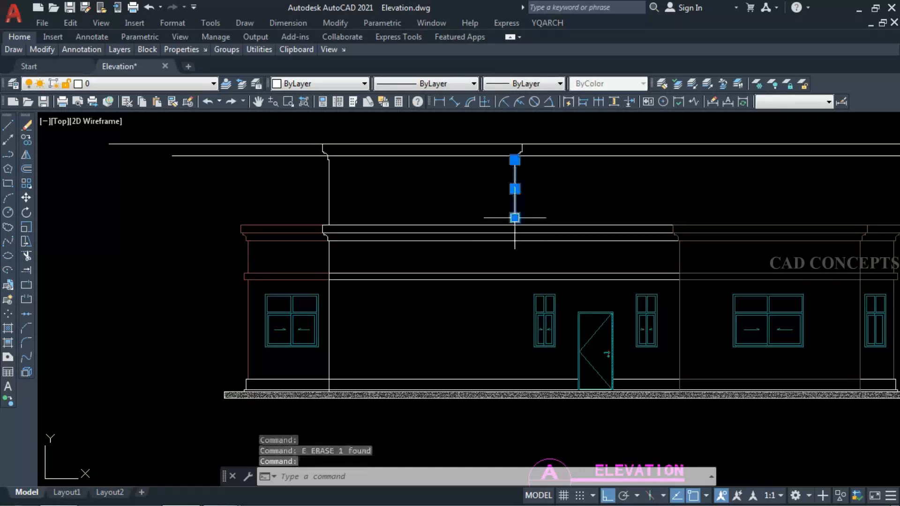
{"action": "left_click", "coordinate": [515, 217]}
{"action": "left_click", "coordinate": [512, 225]}
{"action": "key", "text": "Escape"}
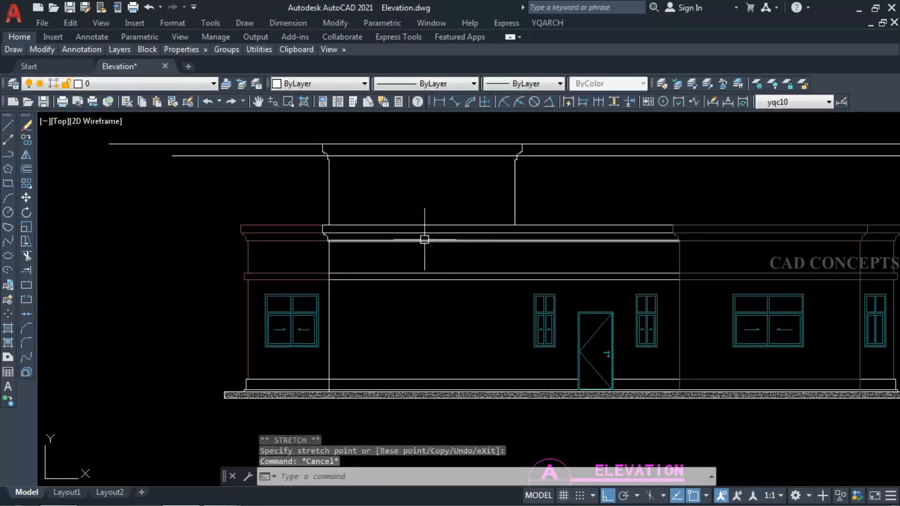
Step: Erase the two long horizontal level lines crossing the raised roof portion
{"action": "left_click", "coordinate": [306, 181]}
{"action": "left_click", "coordinate": [277, 140]}
{"action": "key", "text": "Delete"}
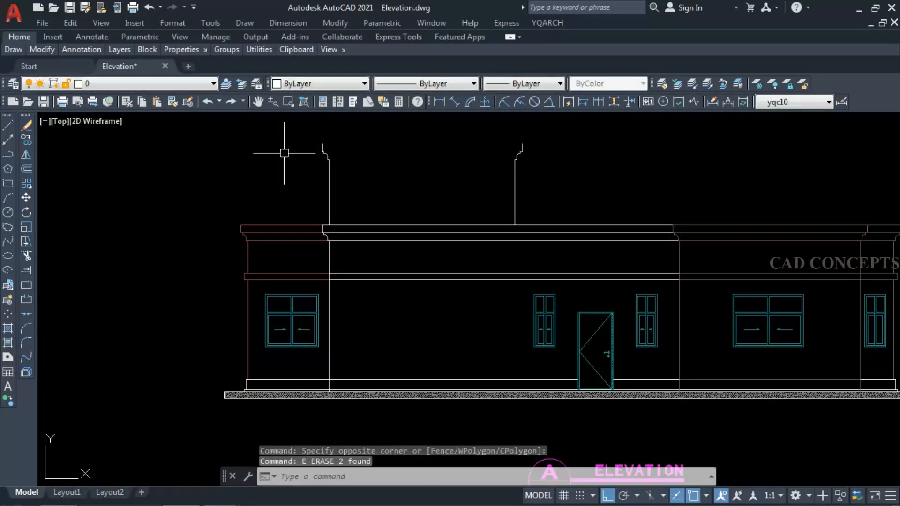
Step: Draw the top edge of the raised roof portion between the upper ends of the two profiles
{"action": "type", "text": "l"}
{"action": "key", "text": "Return"}
{"action": "left_click", "coordinate": [322, 144]}
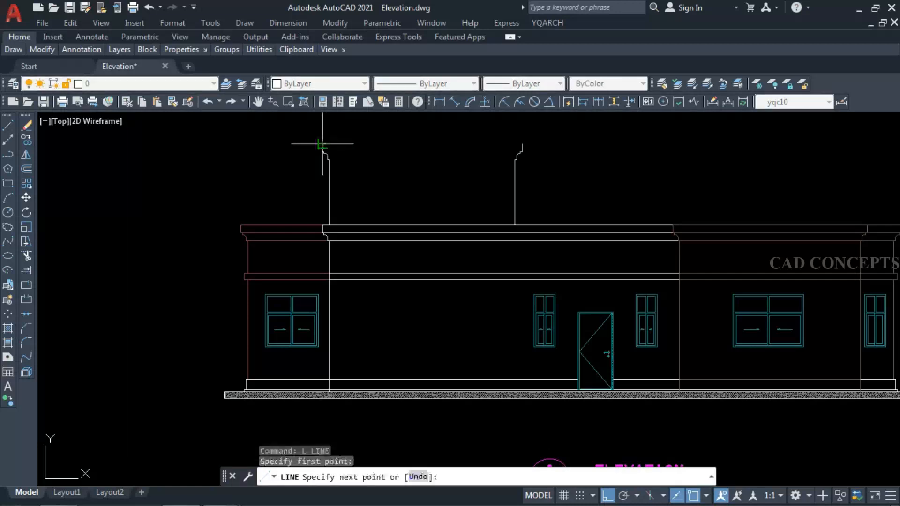
{"action": "left_click", "coordinate": [522, 144]}
{"action": "scroll", "coordinate": [521, 143], "scroll_direction": "up", "scroll_amount": 5}
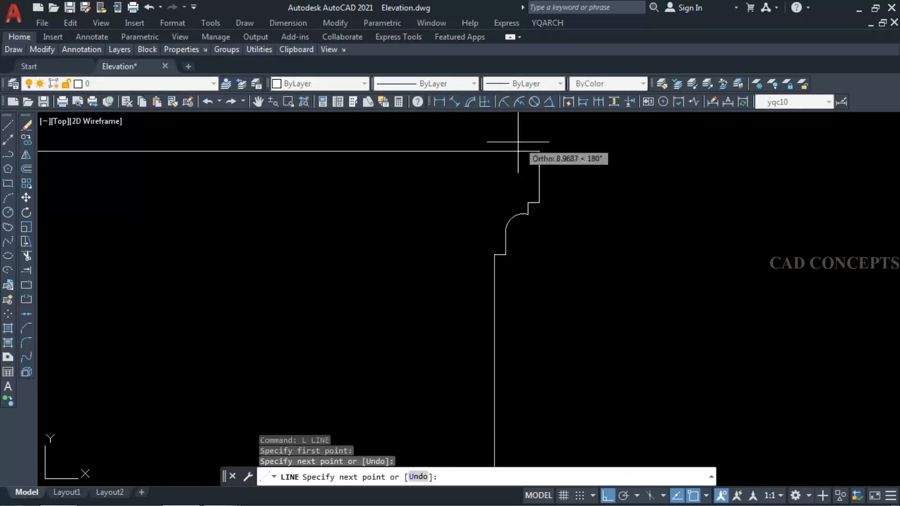
{"action": "key", "text": "Return"}
Step: Draw the two lower horizontal cornice lines of the raised roof portion between matching corners of its profiles
{"action": "key", "text": "Return"}
{"action": "left_click", "coordinate": [528, 203]}
{"action": "scroll", "coordinate": [583, 211], "scroll_direction": "down", "scroll_amount": 5}
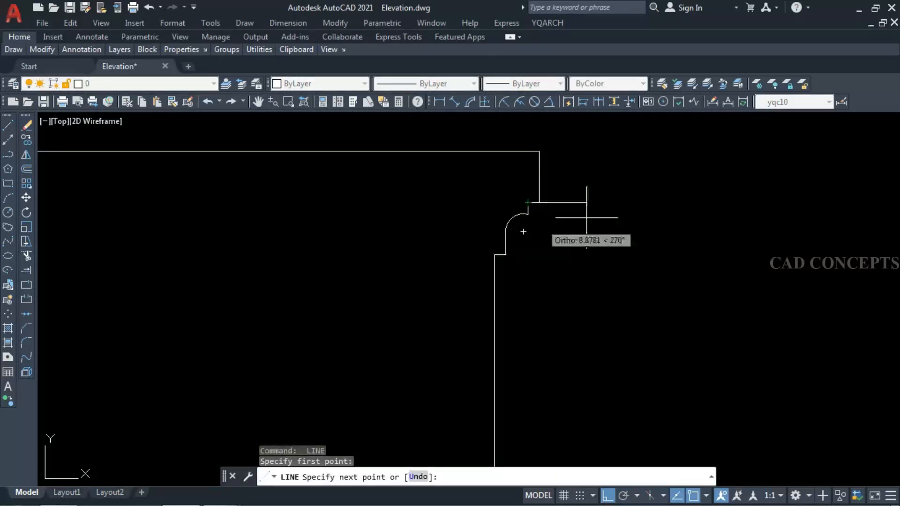
{"action": "key", "text": "Escape"}
{"action": "key", "text": "Return"}
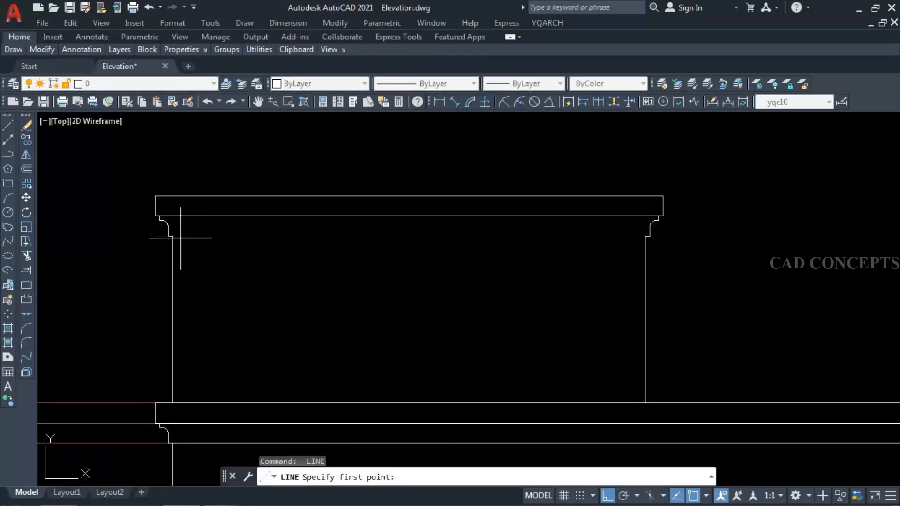
{"action": "left_click", "coordinate": [172, 236]}
{"action": "left_click", "coordinate": [646, 237]}
{"action": "key", "text": "Escape"}
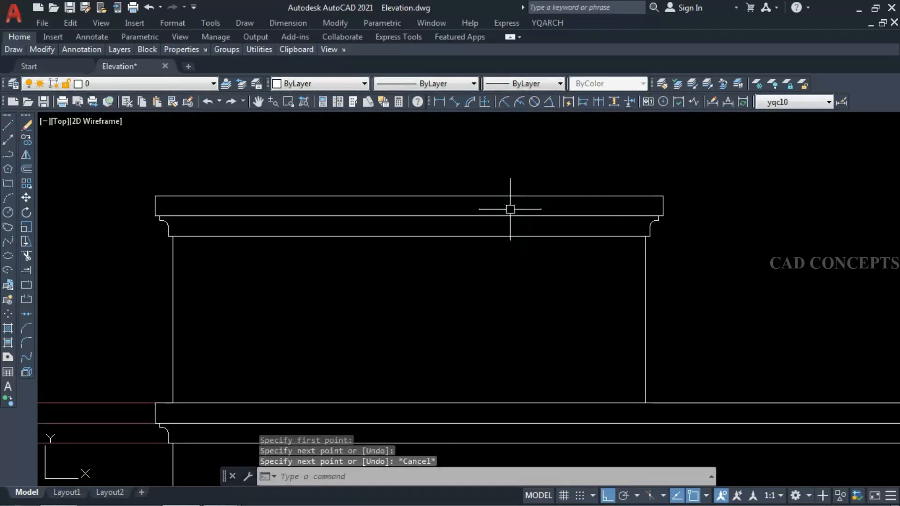
Step: Change all lines of the raised roof portion to color 251
{"action": "scroll", "coordinate": [512, 207], "scroll_direction": "down", "scroll_amount": 2}
{"action": "scroll", "coordinate": [493, 212], "scroll_direction": "down", "scroll_amount": 2}
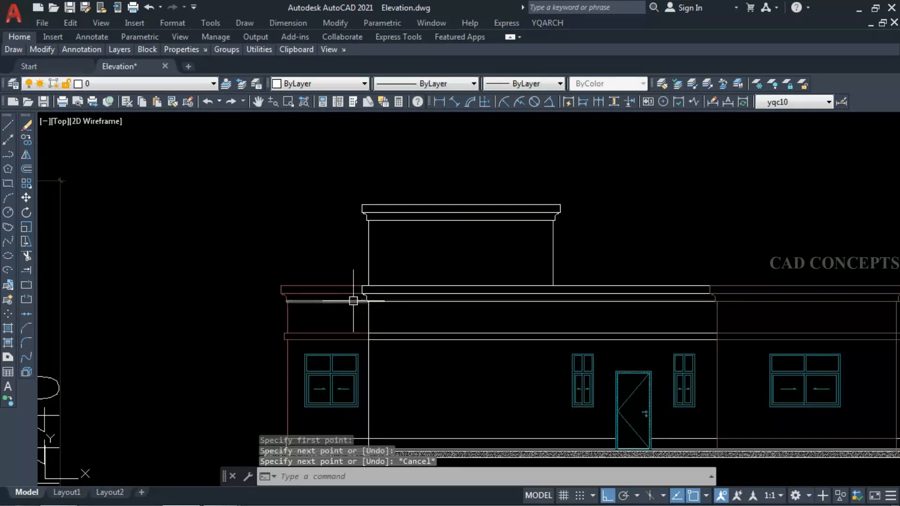
{"action": "left_click", "coordinate": [611, 257]}
{"action": "left_click", "coordinate": [265, 164]}
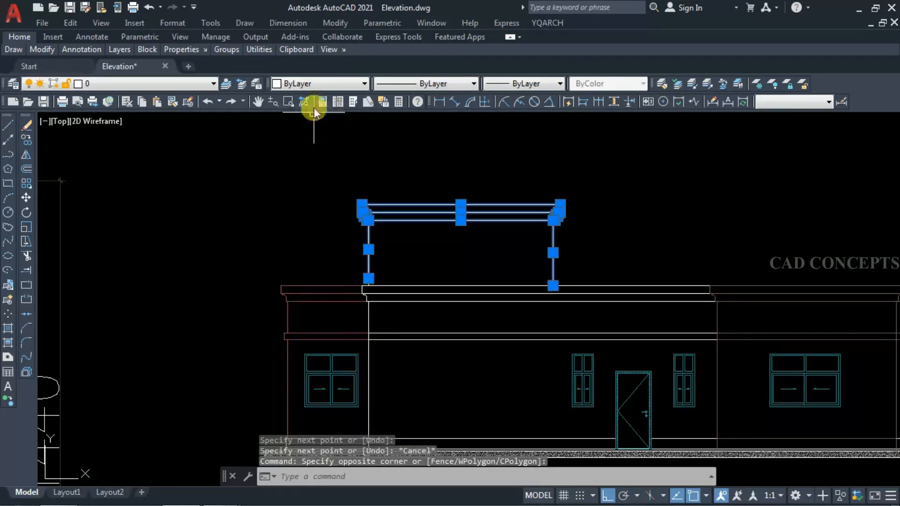
{"action": "left_click", "coordinate": [308, 85]}
{"action": "scroll", "coordinate": [299, 193], "scroll_direction": "down", "scroll_amount": 2}
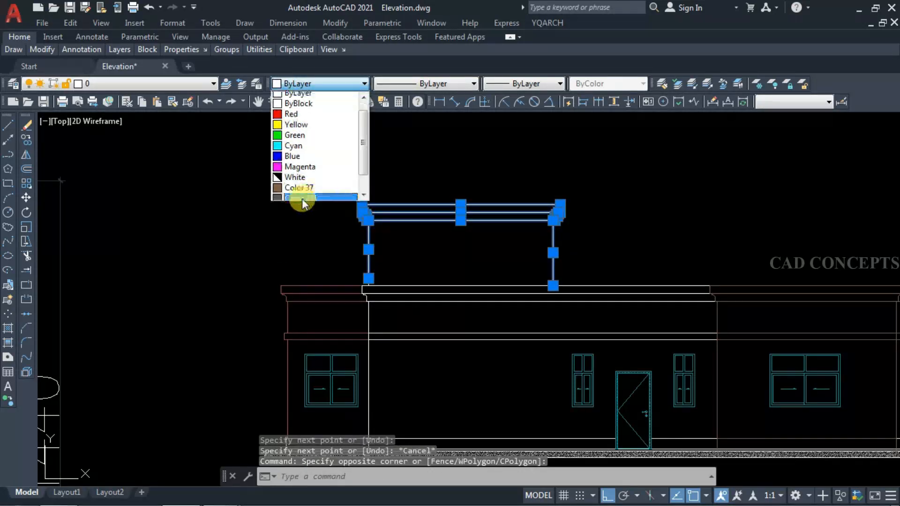
{"action": "left_click", "coordinate": [294, 174]}
{"action": "key", "text": "Escape"}
Step: Extend the lower end of the raised roof portion's left wall line down to the parapet's top line
{"action": "scroll", "coordinate": [321, 215], "scroll_direction": "down", "scroll_amount": 2}
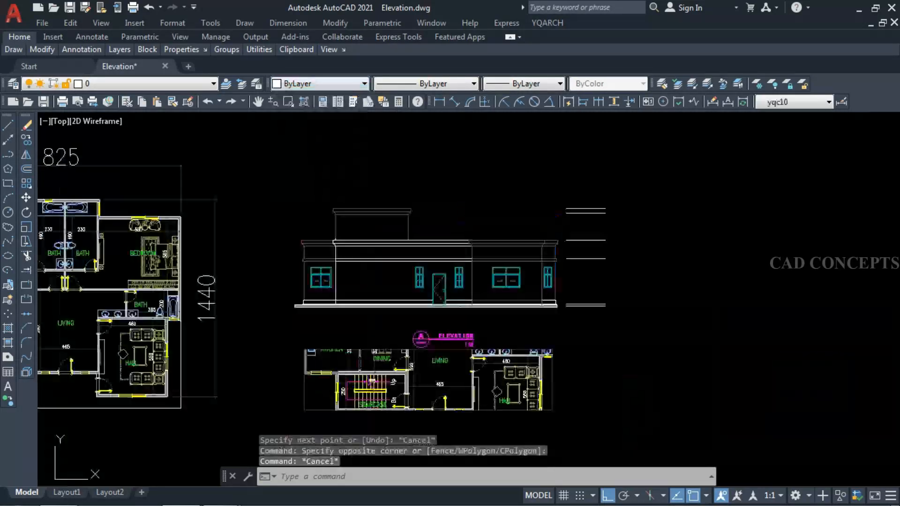
{"action": "scroll", "coordinate": [334, 240], "scroll_direction": "up", "scroll_amount": 5}
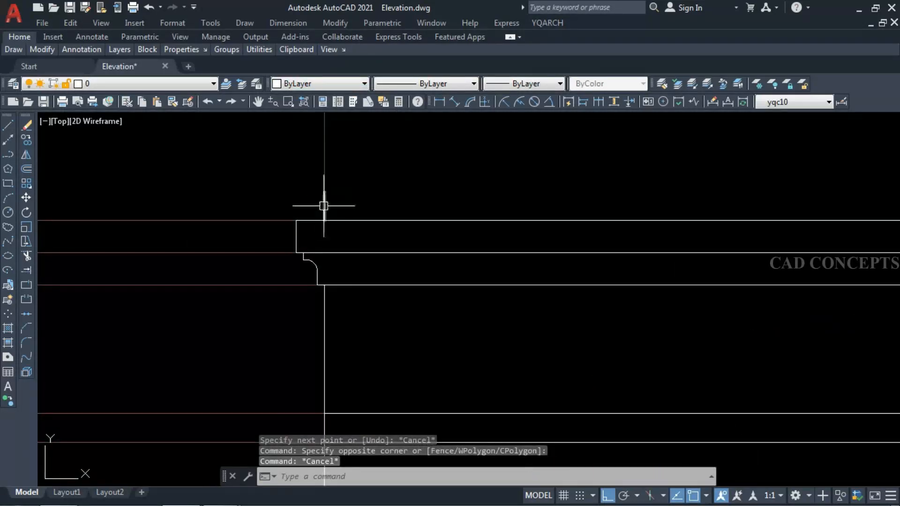
{"action": "left_click", "coordinate": [324, 205]}
{"action": "key", "text": "Escape"}
{"action": "left_click", "coordinate": [324, 186]}
{"action": "left_click", "coordinate": [324, 193]}
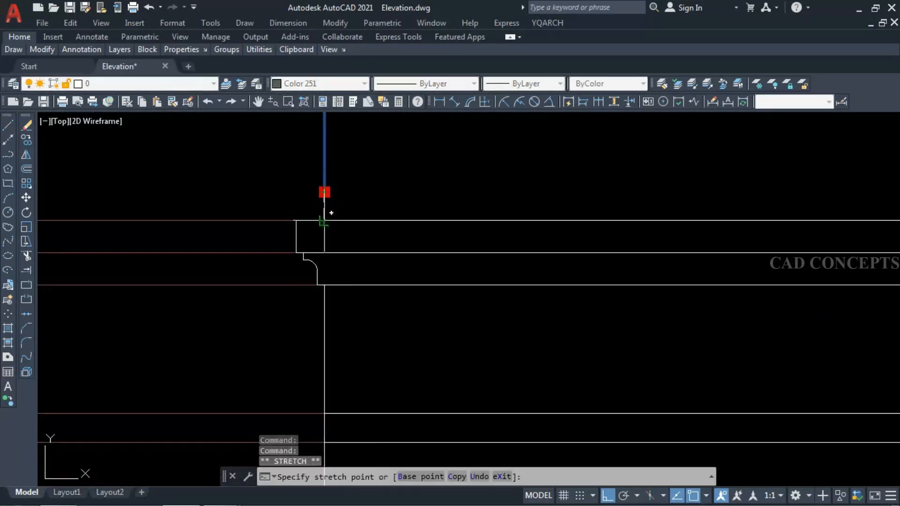
{"action": "key", "text": "Escape"}
Step: Dimension the level marks right of the elevation by intersections (ddxx) along a vertical line crossing all of them
{"action": "scroll", "coordinate": [321, 221], "scroll_direction": "down", "scroll_amount": 4}
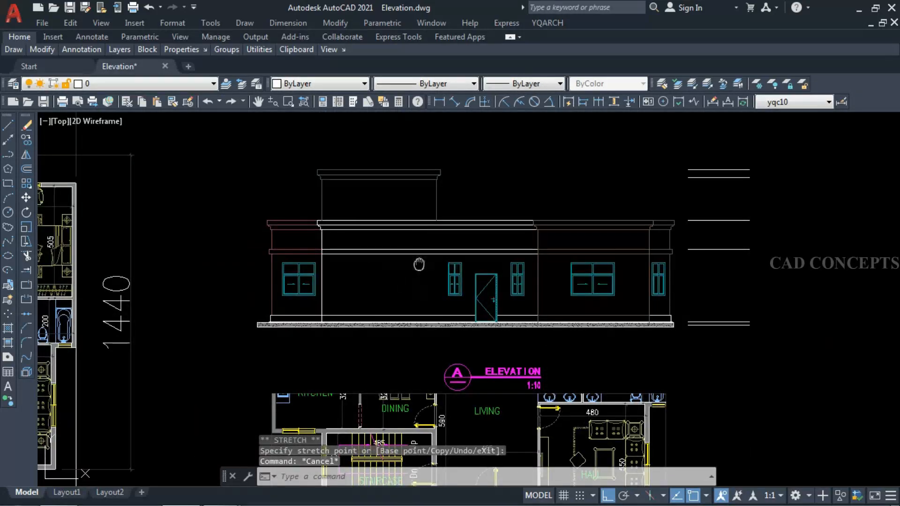
{"action": "middle_click_drag", "start_coordinate": [419, 265], "coordinate": [369, 267]}
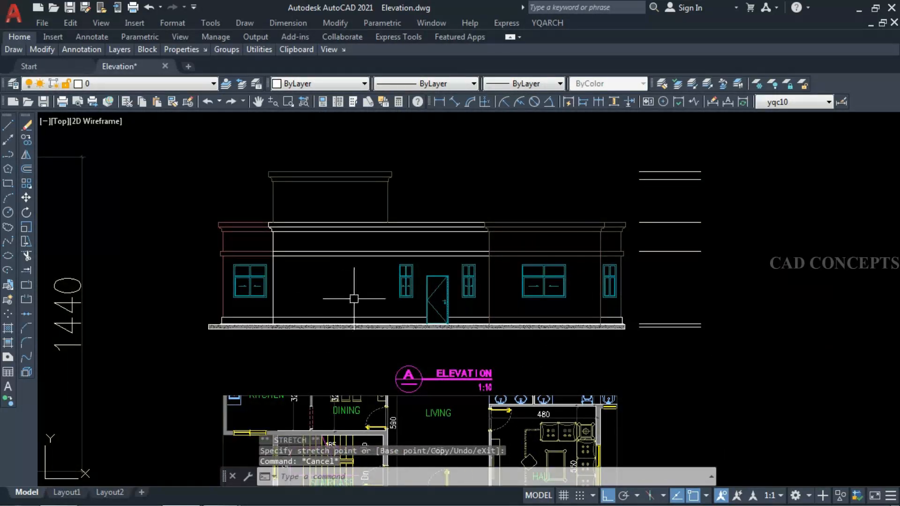
{"action": "scroll", "coordinate": [354, 299], "scroll_direction": "up", "scroll_amount": 2}
{"action": "middle_click_drag", "start_coordinate": [354, 298], "coordinate": [370, 302]}
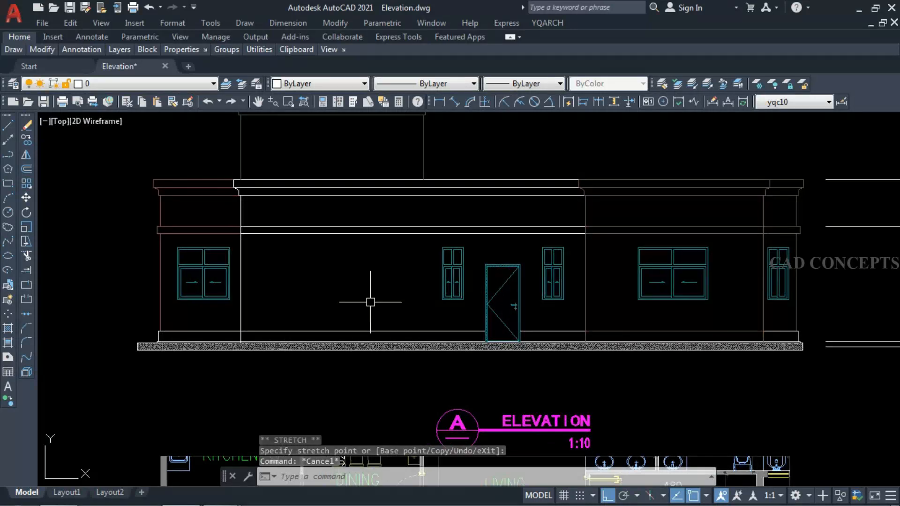
{"action": "scroll", "coordinate": [371, 302], "scroll_direction": "down", "scroll_amount": 2}
{"action": "type", "text": "ddxx"}
{"action": "key", "text": "Return"}
{"action": "left_click", "coordinate": [675, 352]}
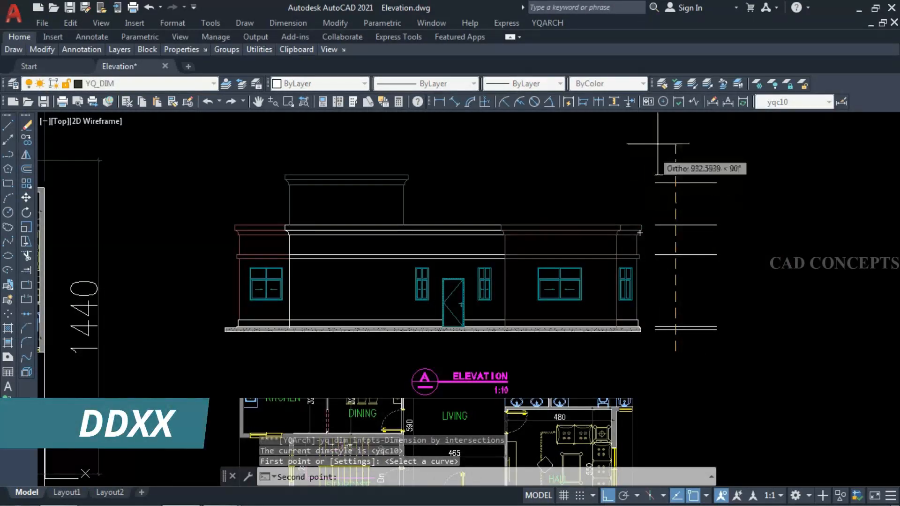
{"action": "left_click", "coordinate": [675, 144]}
{"action": "left_click", "coordinate": [672, 146]}
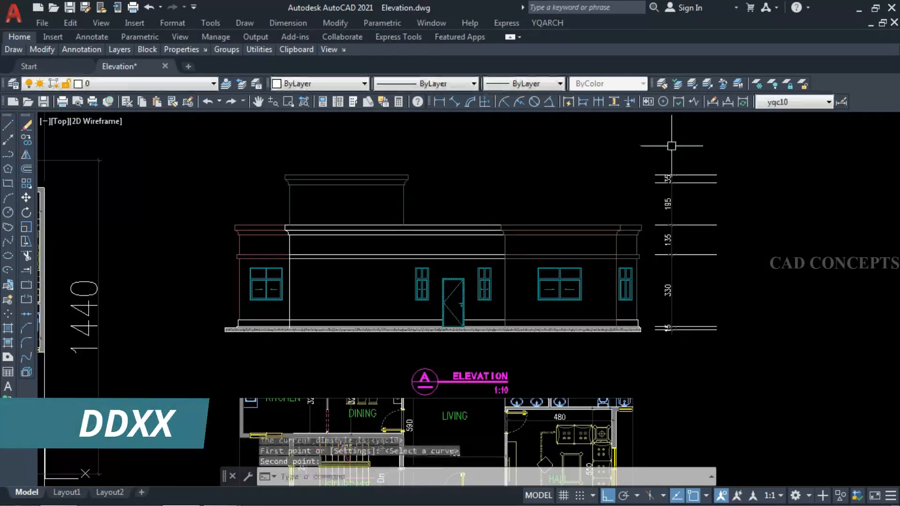
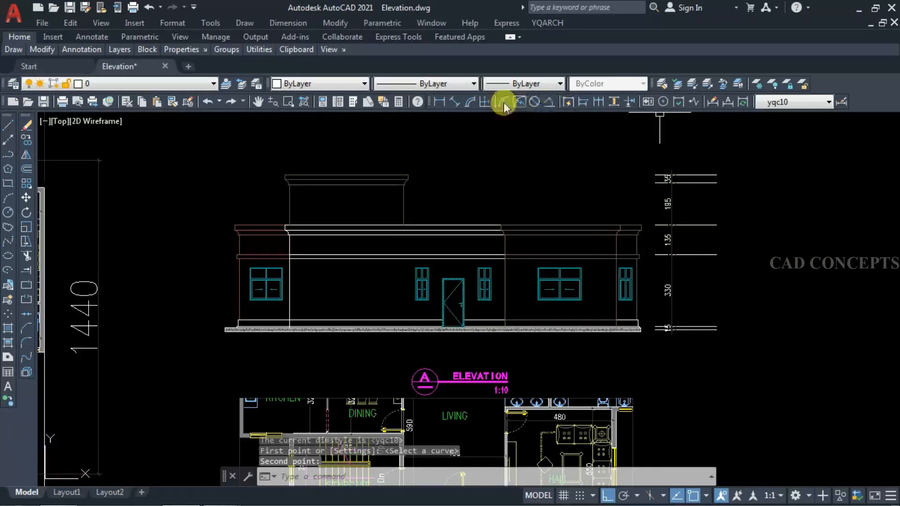
Step: Add one overall vertical dimension from the top level mark to the lowest one, and match it to the existing level dimensions
{"action": "left_click", "coordinate": [440, 100]}
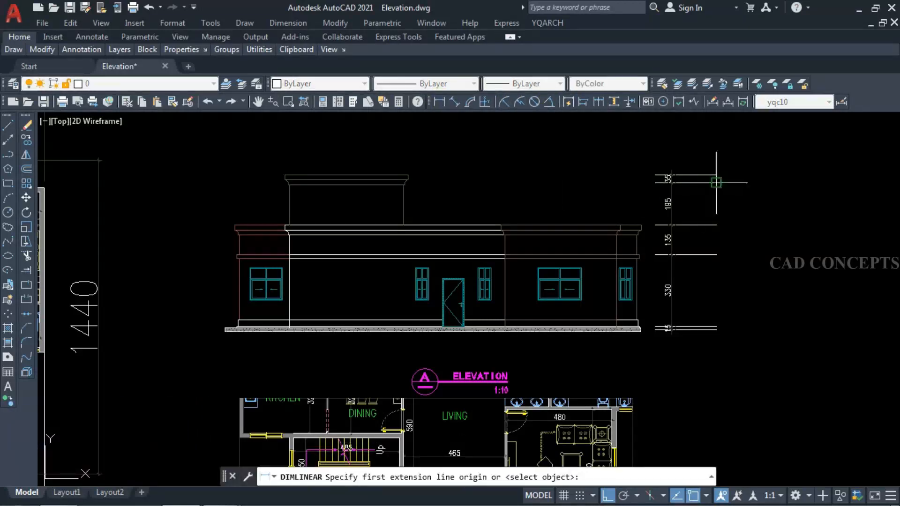
{"action": "left_click", "coordinate": [682, 171]}
{"action": "left_click", "coordinate": [685, 330]}
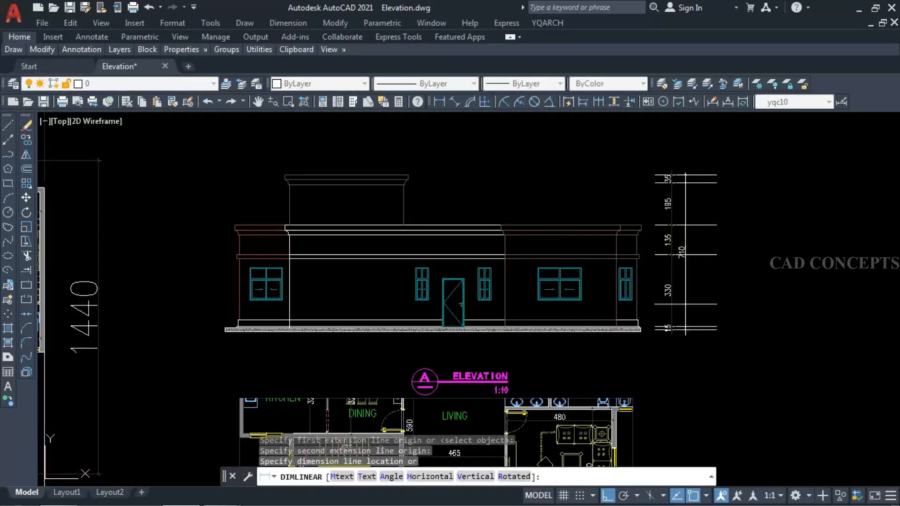
{"action": "left_click", "coordinate": [673, 294]}
{"action": "left_click", "coordinate": [668, 289]}
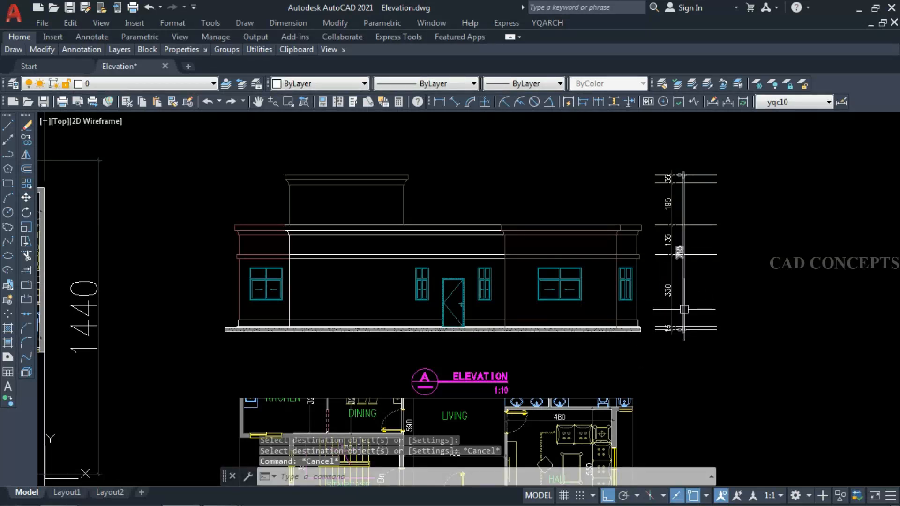
Step: Place the origin elevation mark ±0.000 (BG) on the lowest level line, turned to sit below the line
{"action": "type", "text": "B"}
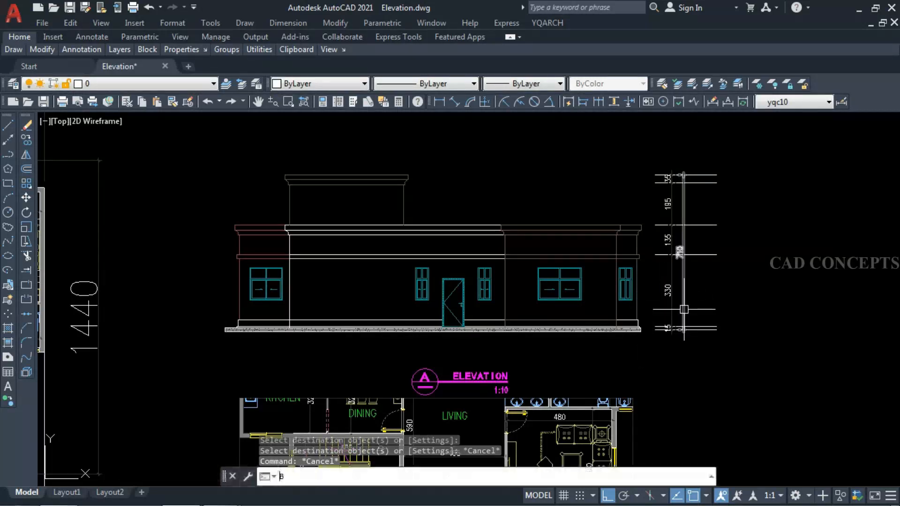
{"action": "type", "text": "G"}
{"action": "key", "text": "Return"}
{"action": "scroll", "coordinate": [703, 333], "scroll_direction": "up", "scroll_amount": 6}
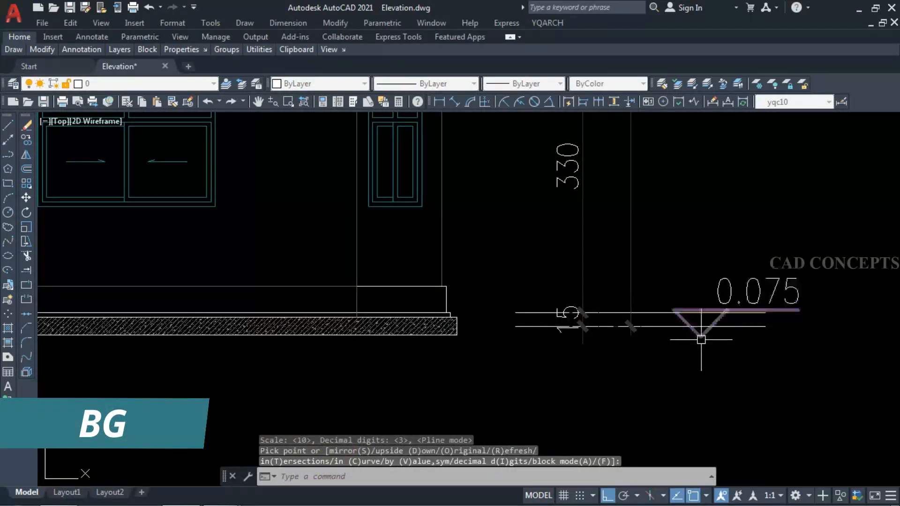
{"action": "key", "text": "o"}
{"action": "left_click", "coordinate": [700, 327]}
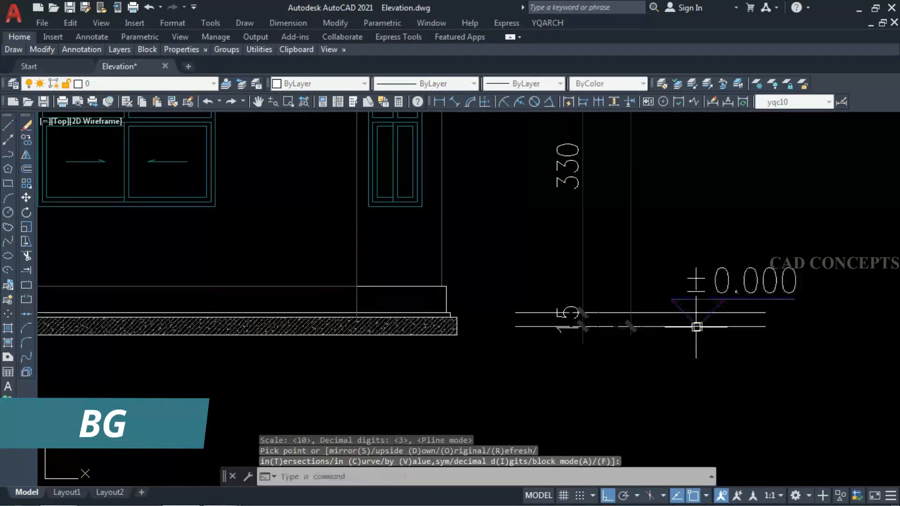
{"action": "left_click", "coordinate": [702, 326]}
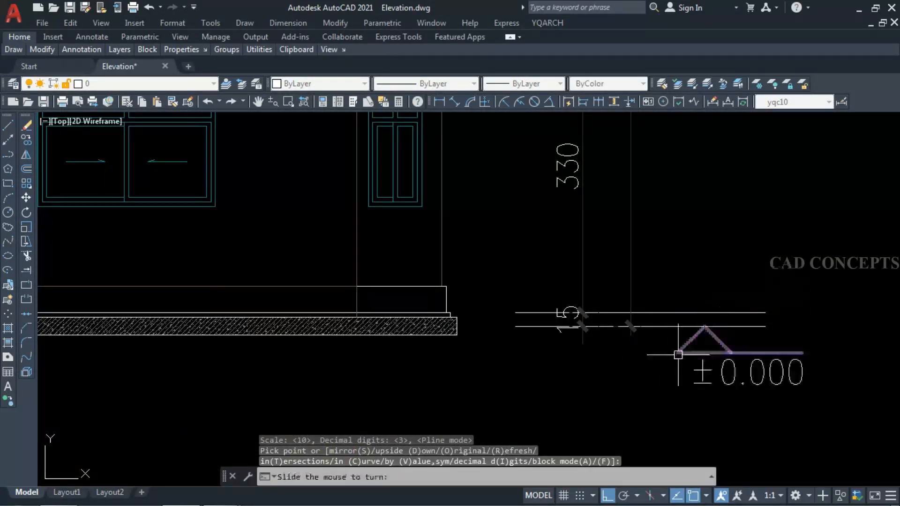
{"action": "left_click", "coordinate": [675, 358]}
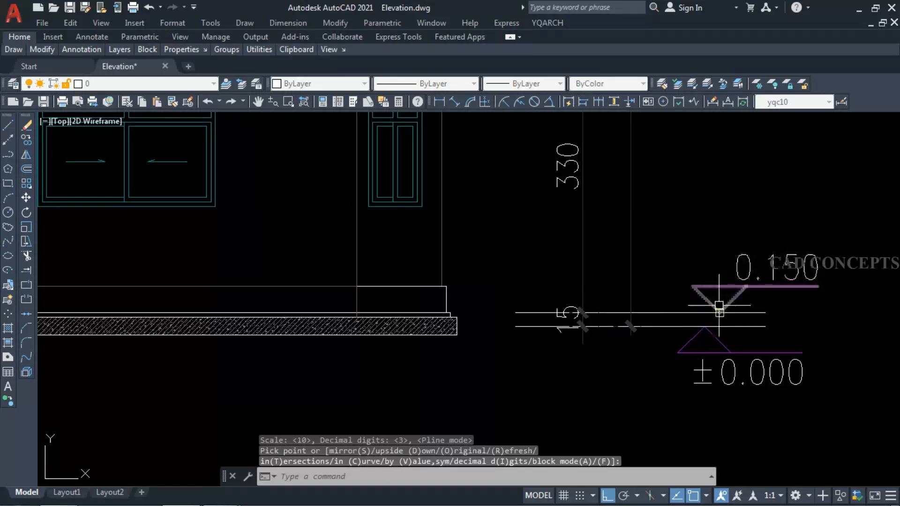
Step: Place elevation marks on the five remaining level lines, turning only the one at the second-highest line downward
{"action": "left_click", "coordinate": [703, 312]}
{"action": "scroll", "coordinate": [624, 344], "scroll_direction": "down", "scroll_amount": 4}
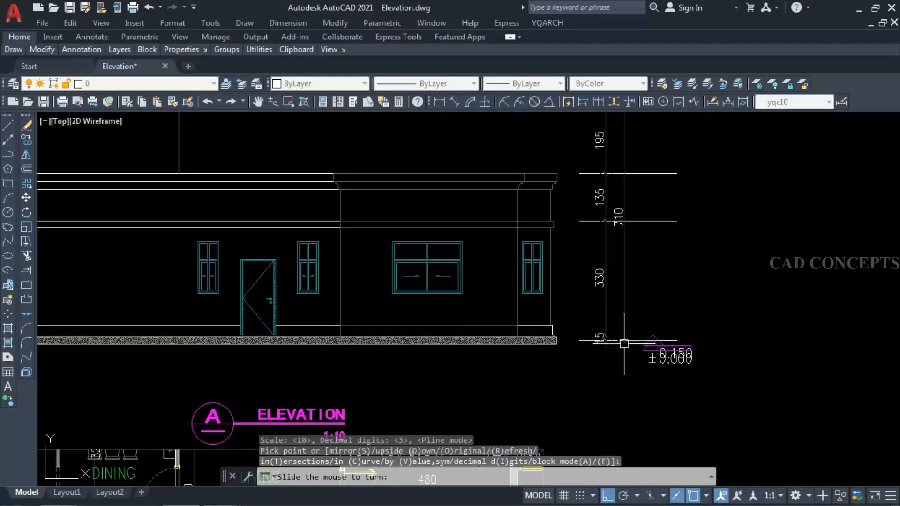
{"action": "left_click", "coordinate": [672, 233]}
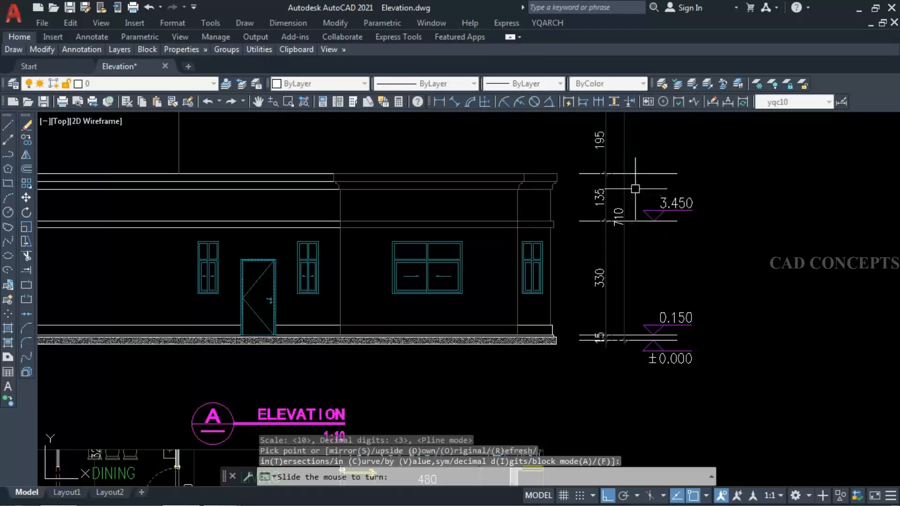
{"action": "left_click", "coordinate": [649, 176]}
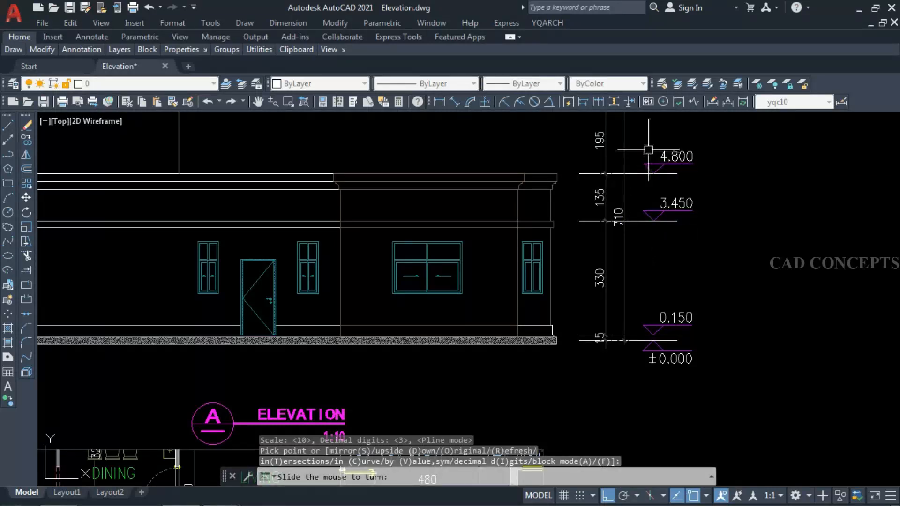
{"action": "middle_click_drag", "start_coordinate": [648, 150], "coordinate": [650, 219]}
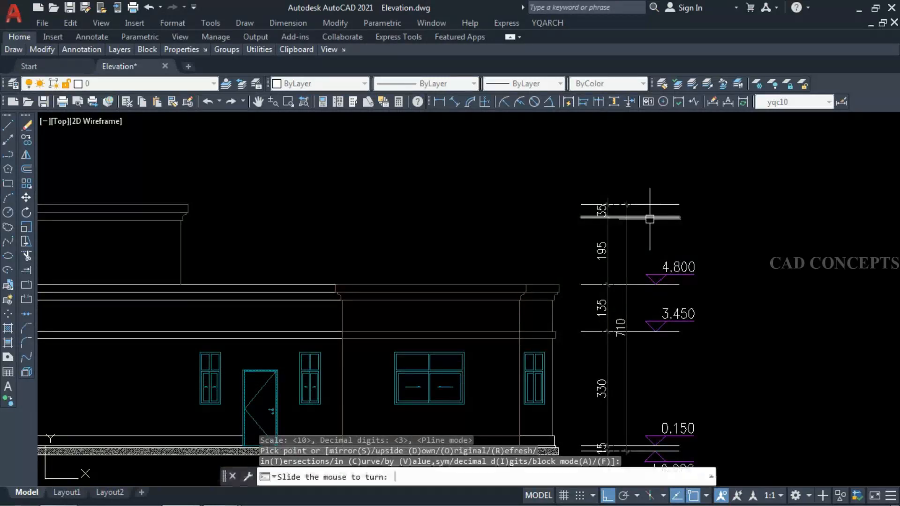
{"action": "left_click", "coordinate": [656, 217]}
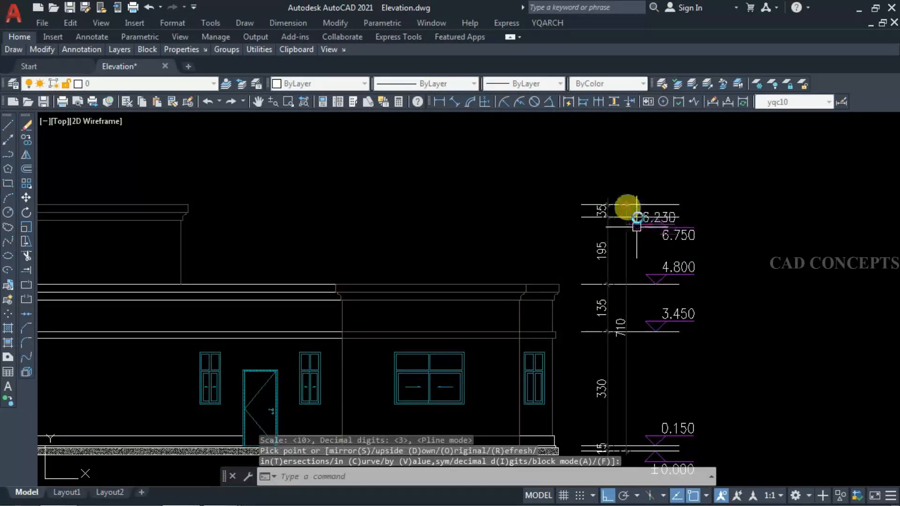
{"action": "key", "text": "Escape"}
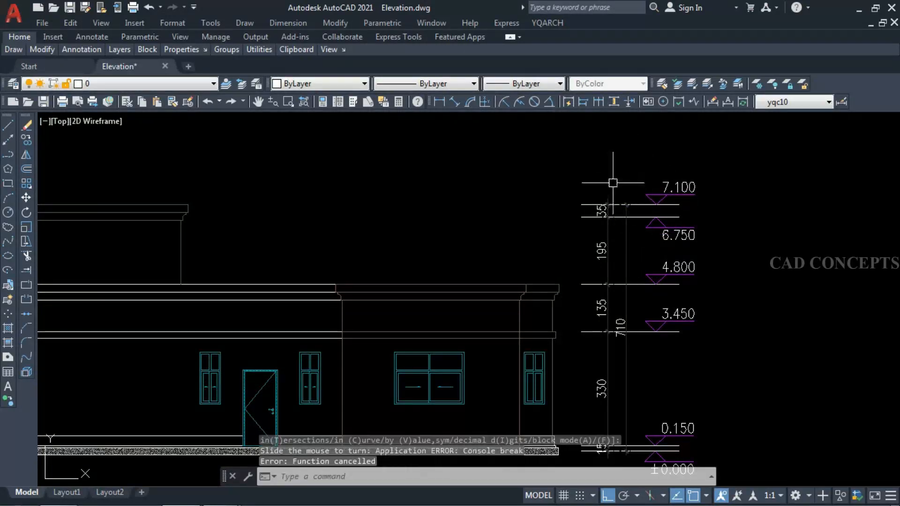
Step: Hatch the plinth strip of the central bay between its left edge and the door
{"action": "scroll", "coordinate": [613, 190], "scroll_direction": "down", "scroll_amount": 2}
{"action": "mouse_move", "coordinate": [446, 313]}
{"action": "middle_mouse_down"}
{"action": "mouse_move", "coordinate": [515, 318]}
{"action": "mouse_move", "coordinate": [538, 295]}
{"action": "middle_mouse_up"}
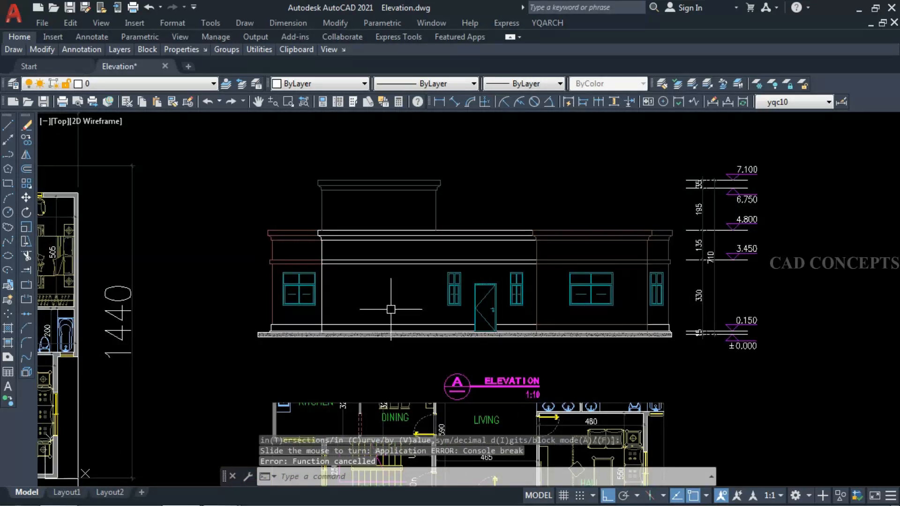
{"action": "type", "text": "H"}
{"action": "key", "text": "Return"}
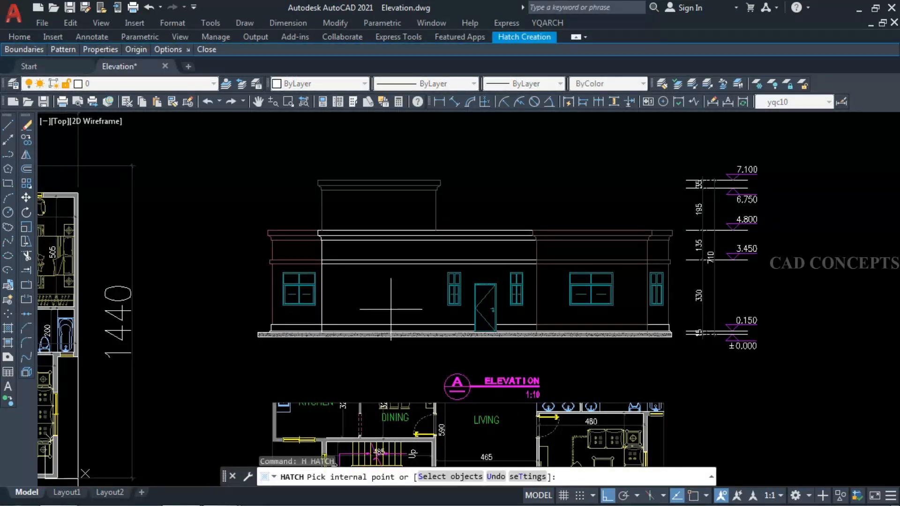
{"action": "scroll", "coordinate": [378, 327], "scroll_direction": "up", "scroll_amount": 4}
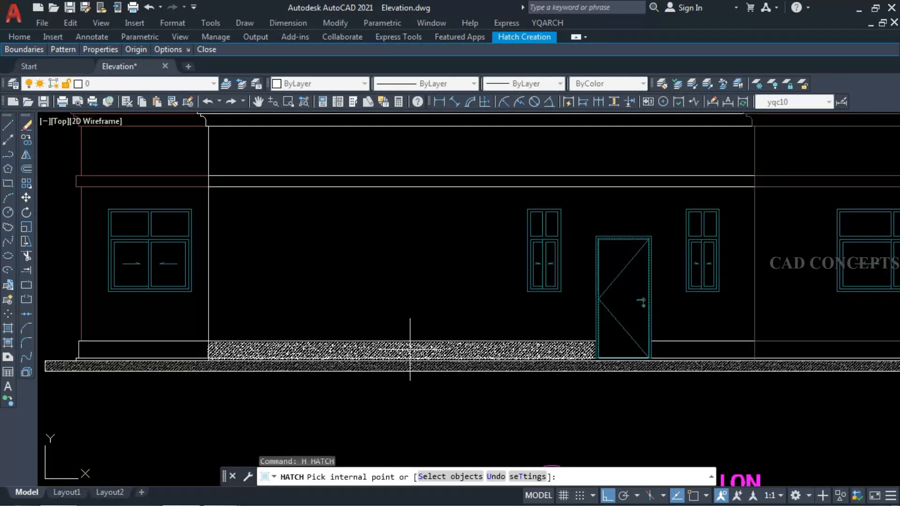
{"action": "left_click", "coordinate": [241, 347]}
{"action": "key", "text": "ctrl+z"}
{"action": "key", "text": "Return"}
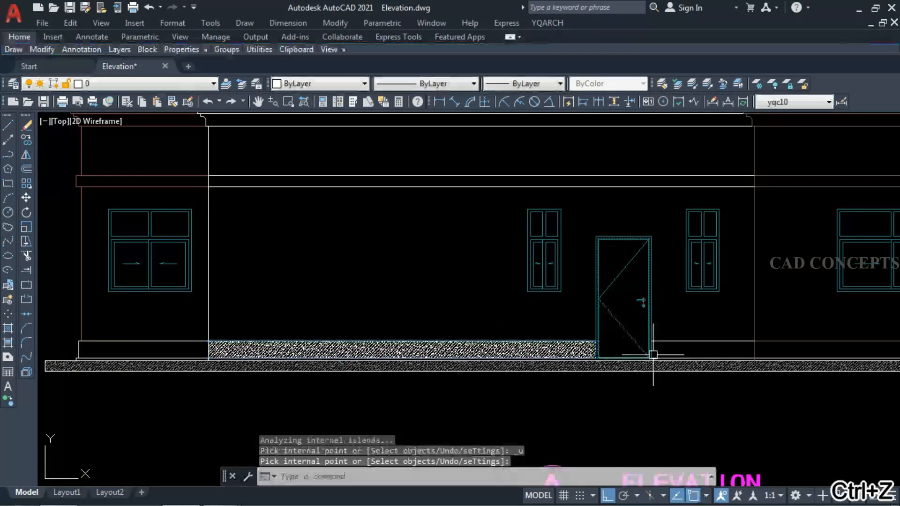
Step: Hatch the remaining plinth strips: the left bay, the piece right of the door, and the two right bays
{"action": "key", "text": "Return"}
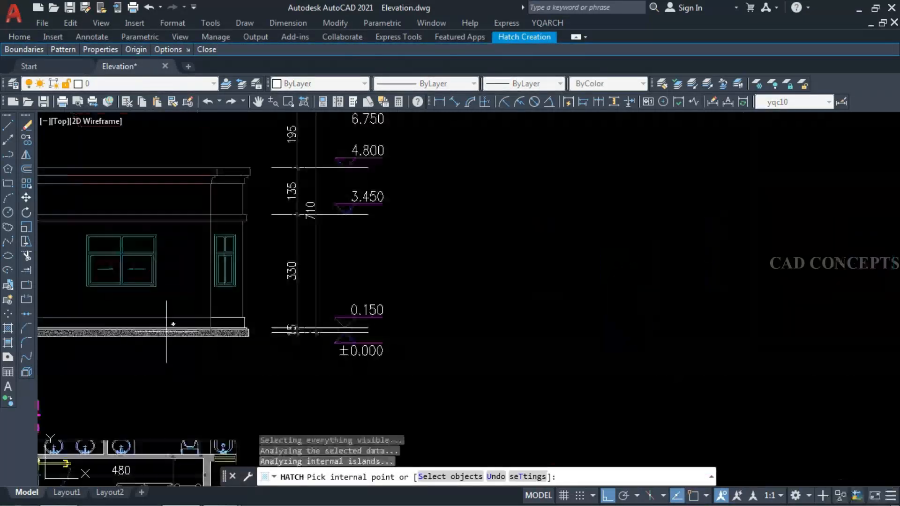
{"action": "scroll", "coordinate": [122, 320], "scroll_direction": "up", "scroll_amount": 8}
{"action": "scroll", "coordinate": [553, 286], "scroll_direction": "down", "scroll_amount": 2}
{"action": "scroll", "coordinate": [589, 300], "scroll_direction": "down", "scroll_amount": 6}
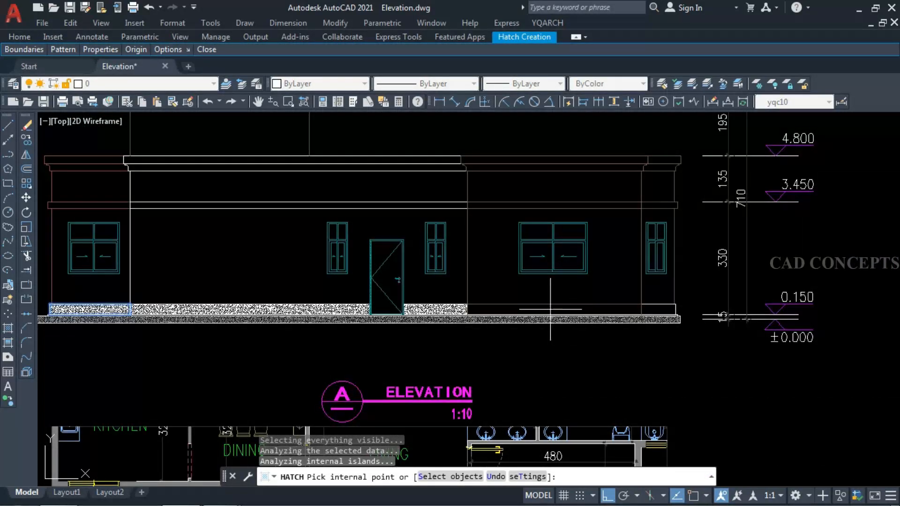
{"action": "left_click", "coordinate": [550, 310]}
{"action": "key", "text": "Return"}
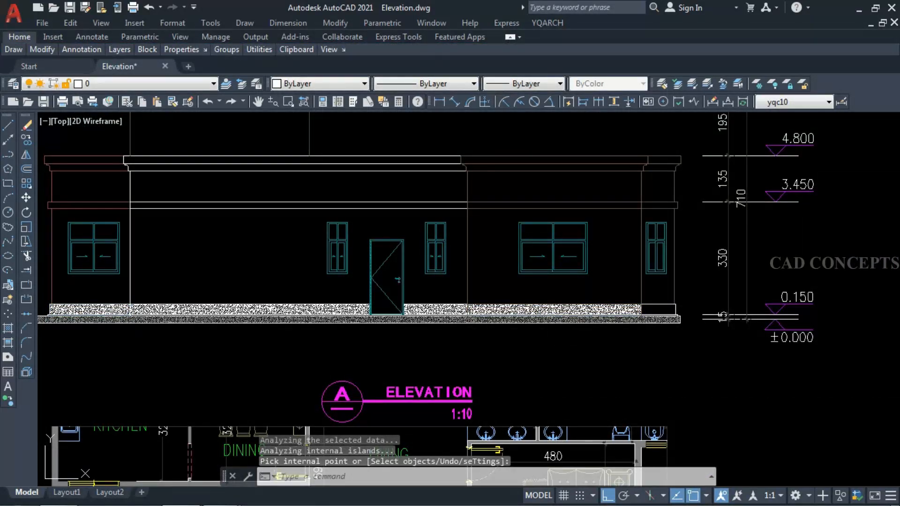
{"action": "key", "text": "Return"}
{"action": "left_click", "coordinate": [656, 310]}
{"action": "scroll", "coordinate": [656, 311], "scroll_direction": "up", "scroll_amount": 8}
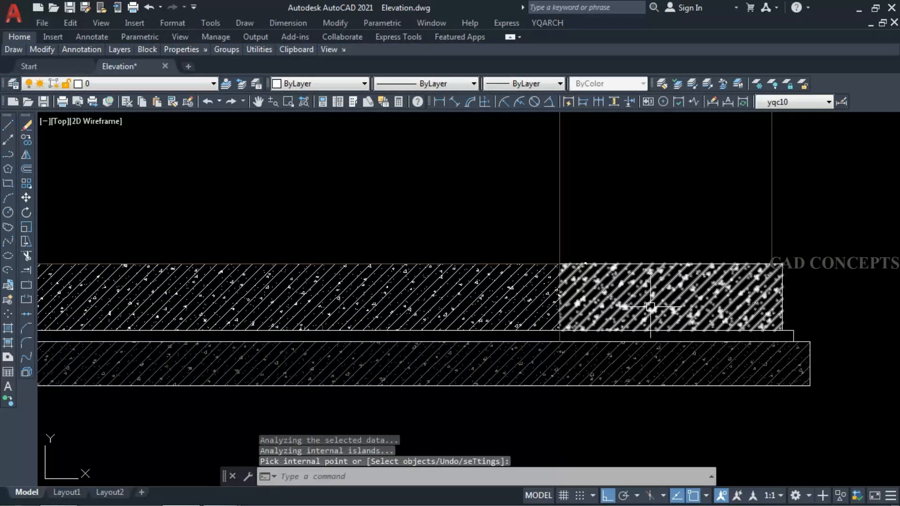
{"action": "key", "text": "Return"}
Step: Change the hatch pattern of the rightmost plinth strip to AR-BRSTD
{"action": "left_click", "coordinate": [614, 308]}
{"action": "type", "text": "HE"}
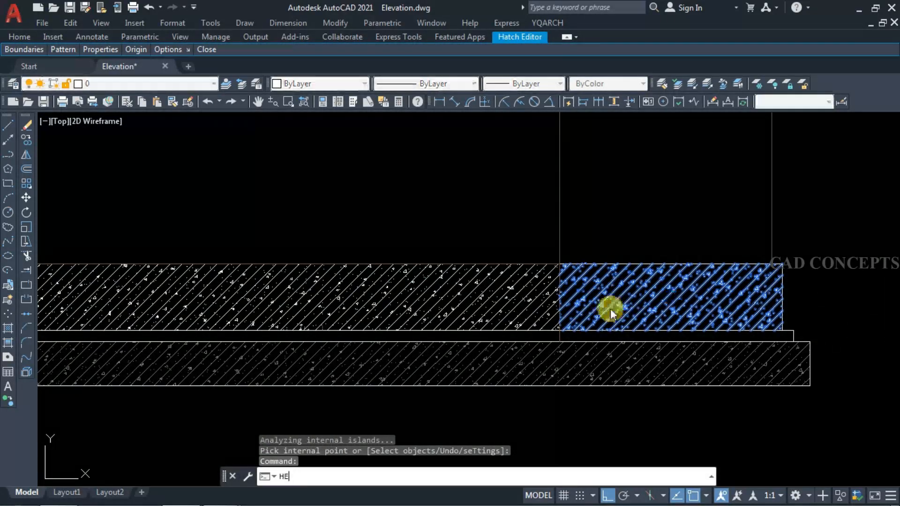
{"action": "key", "text": "Return"}
{"action": "left_click", "coordinate": [407, 163]}
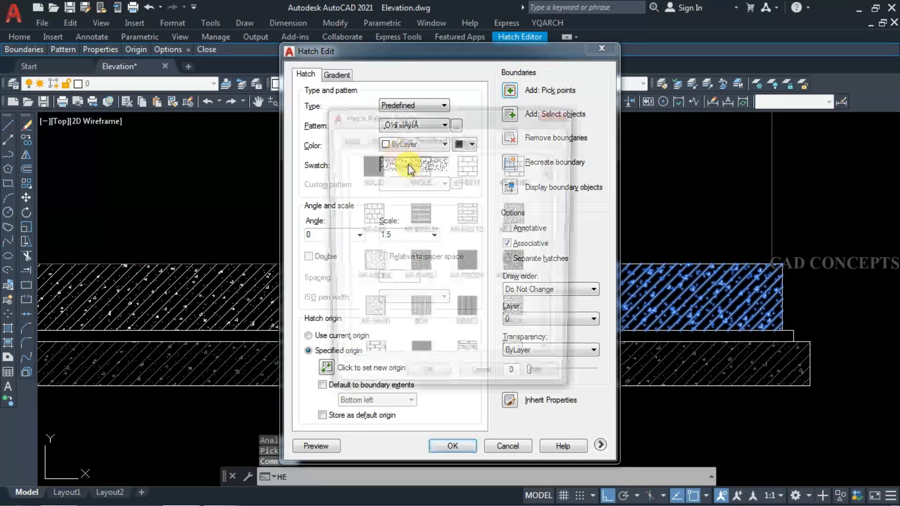
{"action": "left_click", "coordinate": [467, 173]}
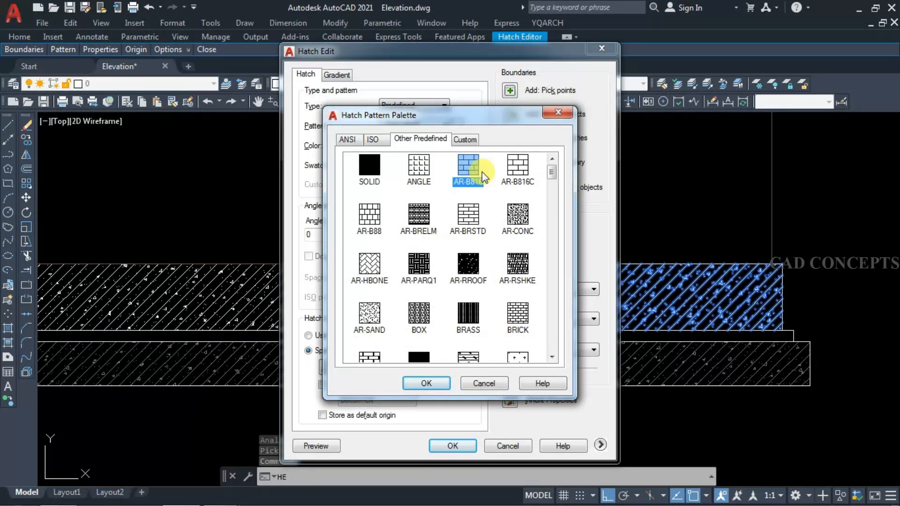
{"action": "left_click", "coordinate": [469, 218]}
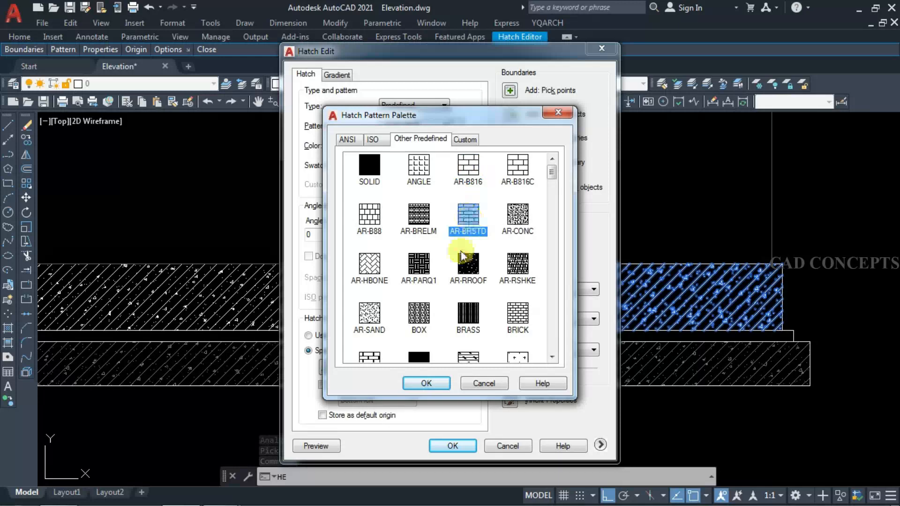
{"action": "left_click", "coordinate": [427, 383]}
{"action": "left_click", "coordinate": [448, 388]}
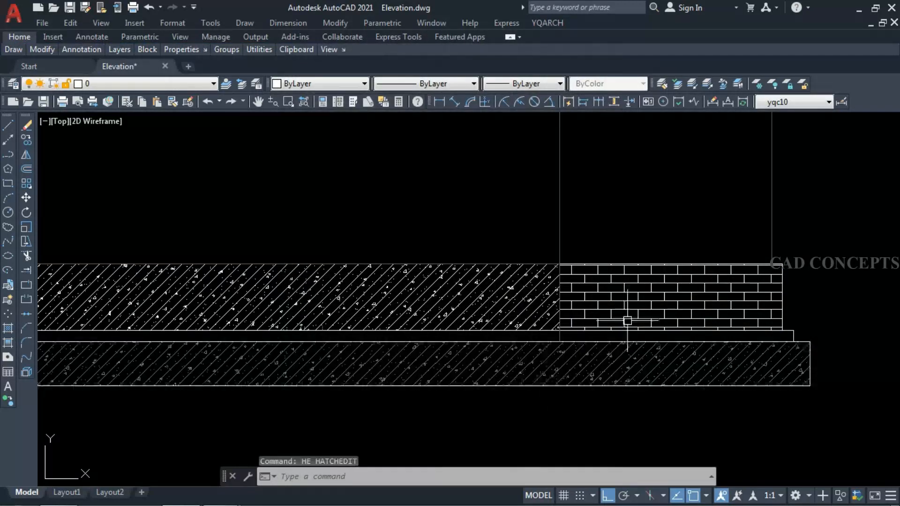
Step: Match the brick hatch of the rightmost plinth strip onto all the other plinth hatches
{"action": "left_click", "coordinate": [627, 321]}
{"action": "type", "text": "ma"}
{"action": "key", "text": "Return"}
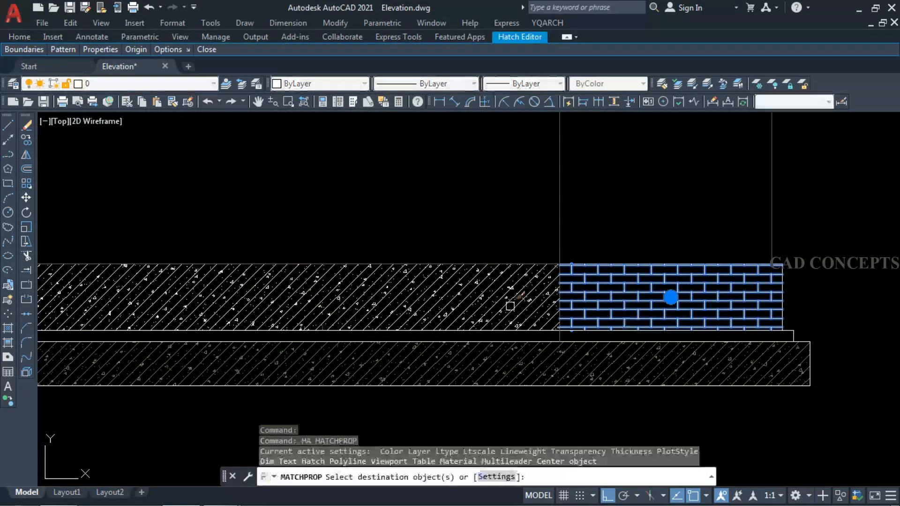
{"action": "left_click", "coordinate": [510, 306]}
{"action": "scroll", "coordinate": [711, 333], "scroll_direction": "down", "scroll_amount": 8}
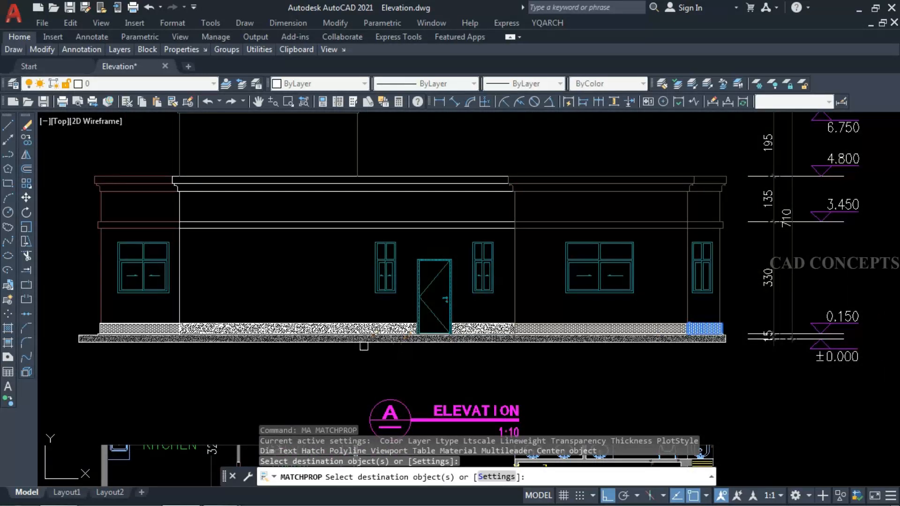
{"action": "scroll", "coordinate": [364, 346], "scroll_direction": "up", "scroll_amount": 8}
{"action": "left_click", "coordinate": [530, 281]}
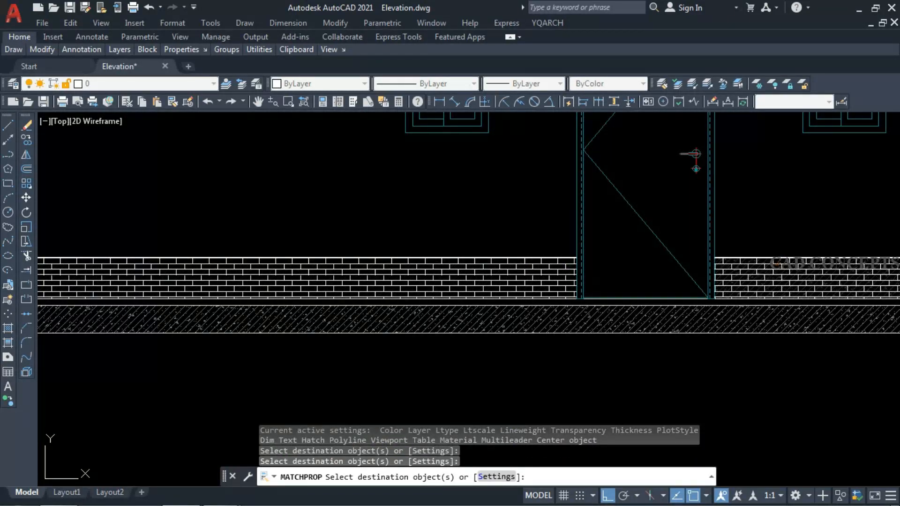
{"action": "left_click", "coordinate": [781, 280]}
Step: Merge all the brick hatches along the plinth into a single hatch (HHU) and select the merged hatch
{"action": "scroll", "coordinate": [781, 281], "scroll_direction": "down", "scroll_amount": 4}
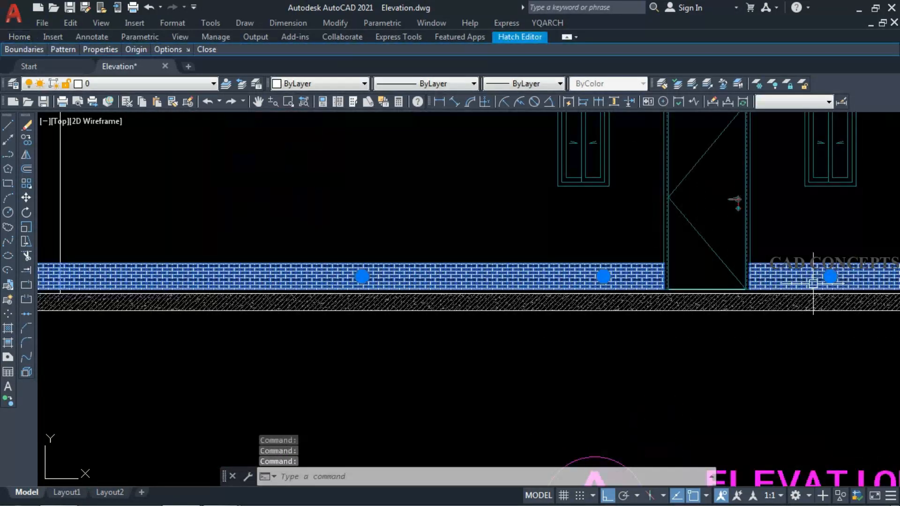
{"action": "scroll", "coordinate": [394, 296], "scroll_direction": "down", "scroll_amount": 2}
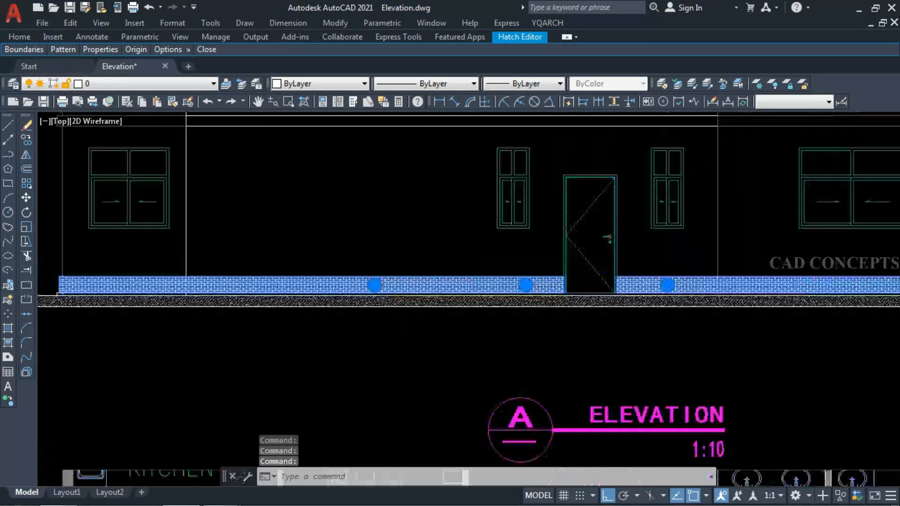
{"action": "scroll", "coordinate": [803, 286], "scroll_direction": "up", "scroll_amount": 2}
{"action": "scroll", "coordinate": [802, 286], "scroll_direction": "up", "scroll_amount": 2}
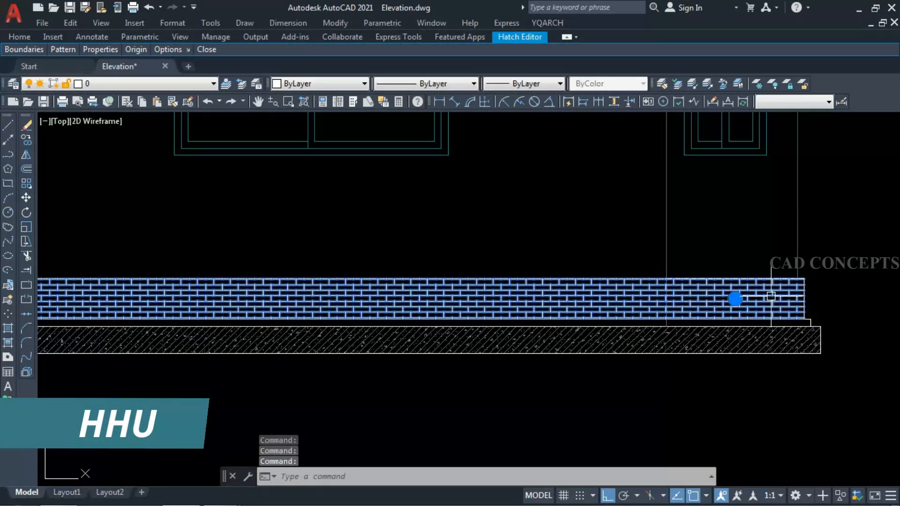
{"action": "type", "text": "HHU"}
{"action": "key", "text": "Return"}
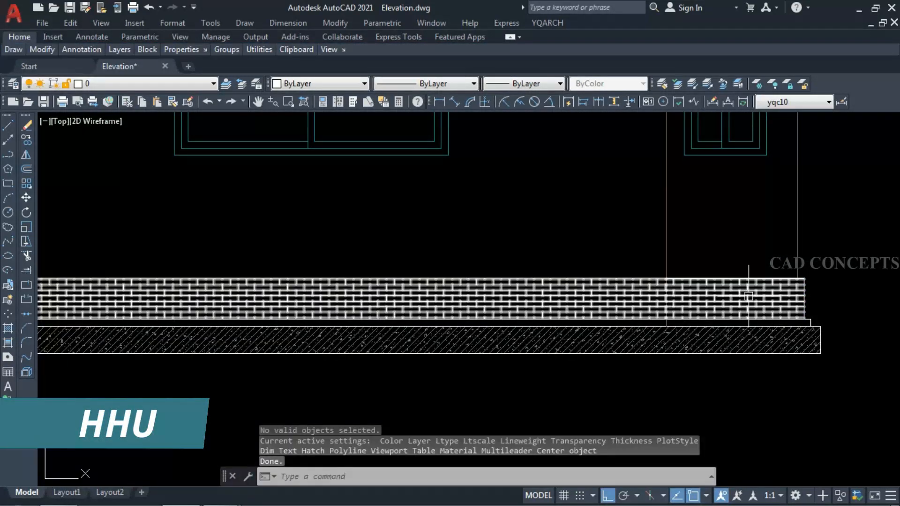
{"action": "left_click", "coordinate": [748, 297]}
{"action": "scroll", "coordinate": [749, 296], "scroll_direction": "down", "scroll_amount": 4}
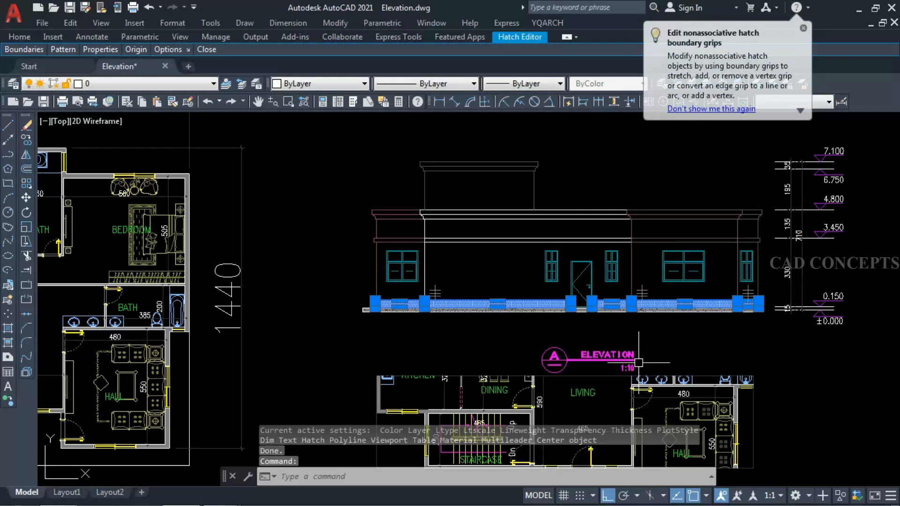
Step: Rescale the merged plinth brick hatch interactively with XTC, checking the brick size beside the door
{"action": "type", "text": "XTC"}
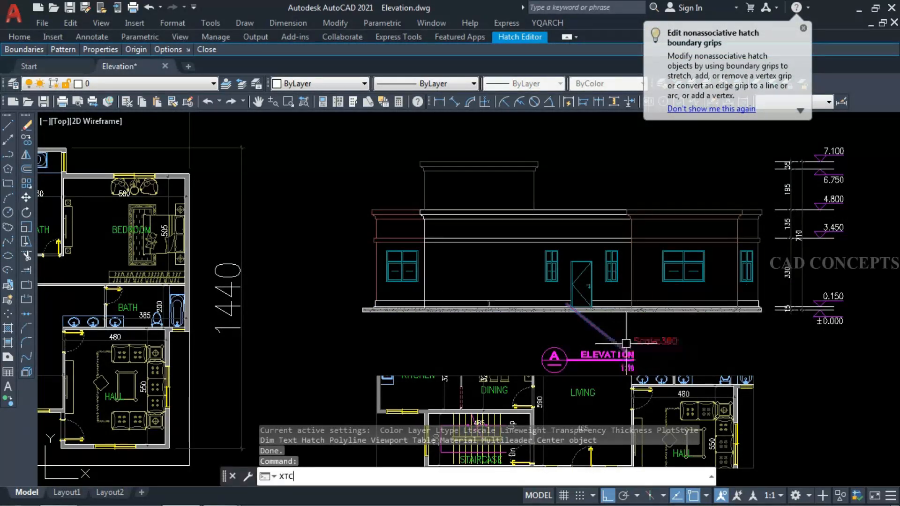
{"action": "key", "text": "Return"}
{"action": "scroll", "coordinate": [639, 363], "scroll_direction": "up", "scroll_amount": 5}
{"action": "scroll", "coordinate": [422, 270], "scroll_direction": "up", "scroll_amount": 6}
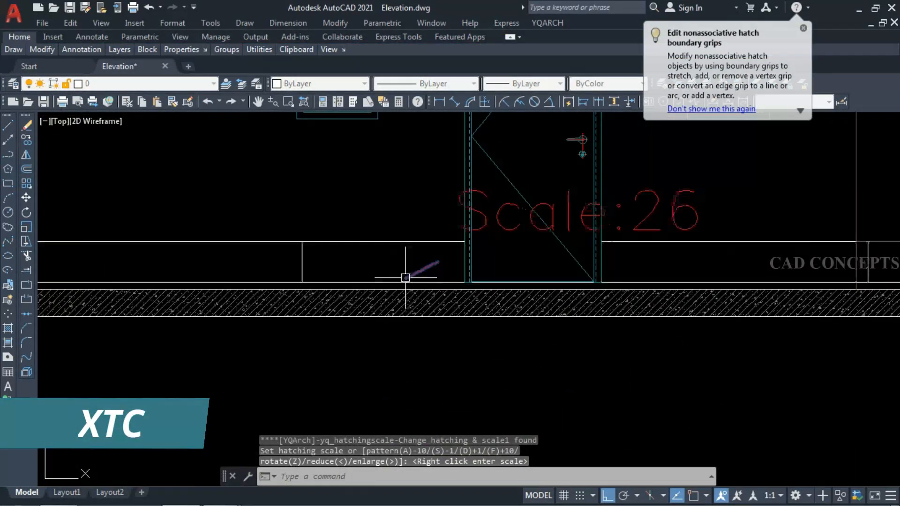
{"action": "scroll", "coordinate": [436, 261], "scroll_direction": "up", "scroll_amount": 4}
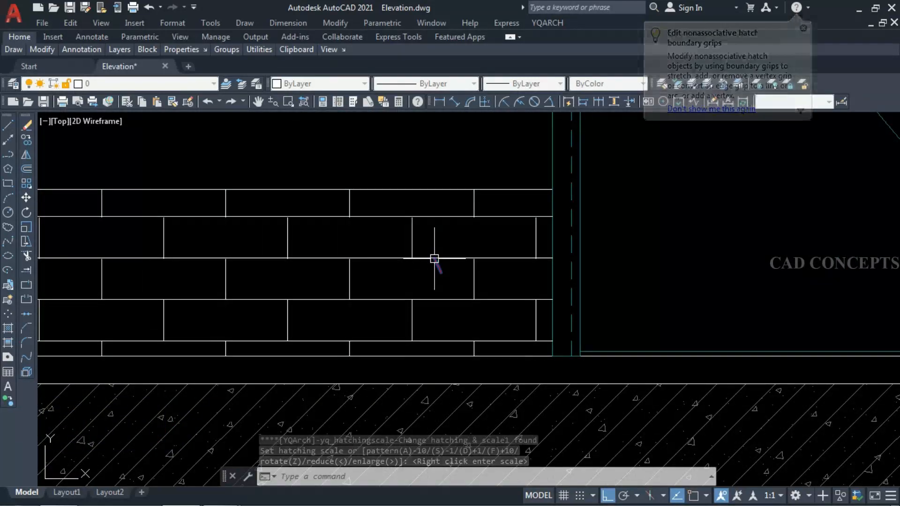
{"action": "scroll", "coordinate": [466, 289], "scroll_direction": "down", "scroll_amount": 5}
{"action": "scroll", "coordinate": [466, 289], "scroll_direction": "down", "scroll_amount": 5}
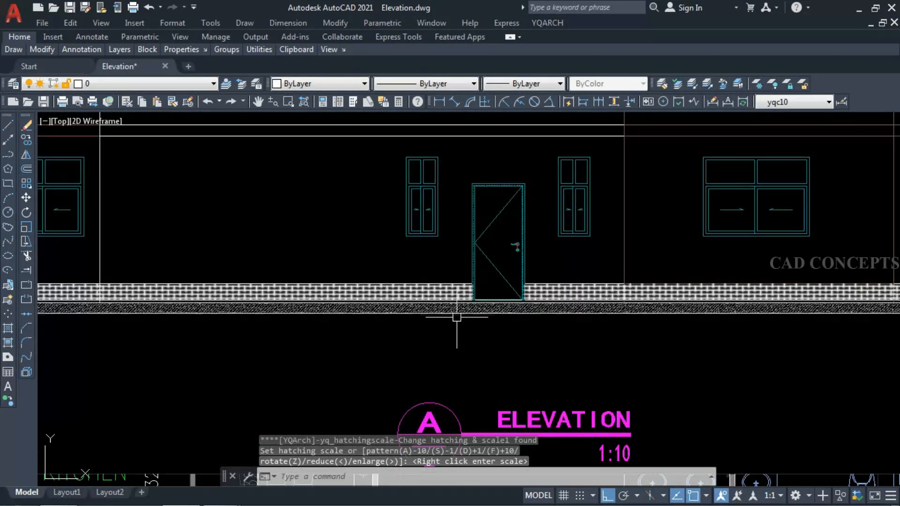
{"action": "key", "text": "Escape"}
Step: Set the merged plinth hatch to Color 37
{"action": "left_click", "coordinate": [436, 293]}
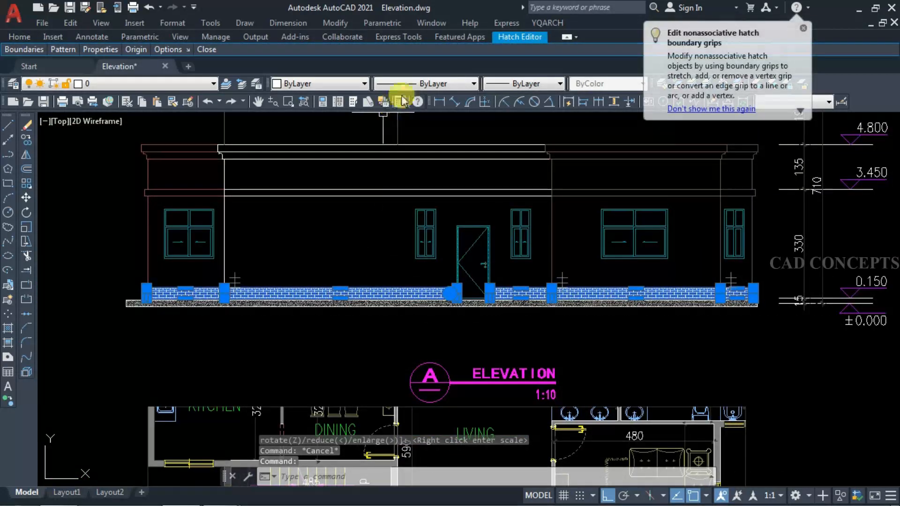
{"action": "left_click", "coordinate": [341, 89]}
{"action": "left_click", "coordinate": [310, 192]}
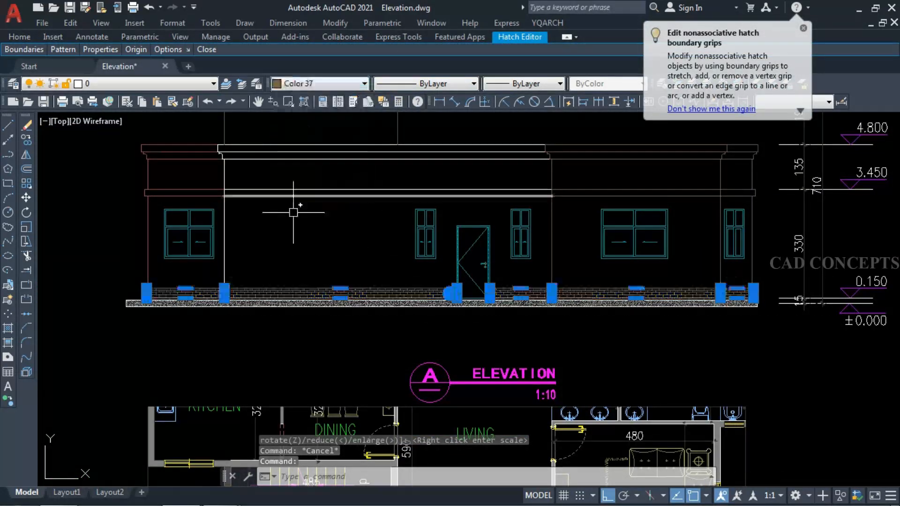
{"action": "key", "text": "Escape"}
Step: Brick-hatch the central bay's wall around the door, between the plinth and the band at level 3.450
{"action": "scroll", "coordinate": [498, 326], "scroll_direction": "up", "scroll_amount": 2}
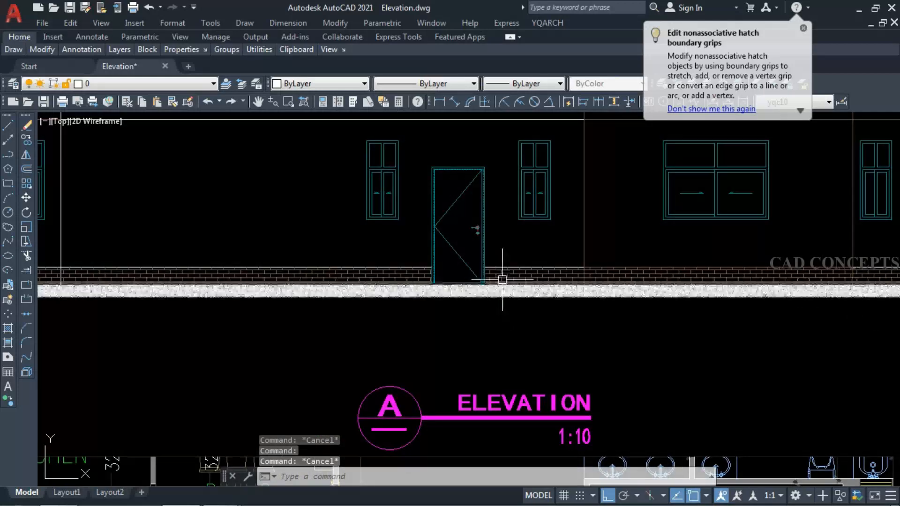
{"action": "scroll", "coordinate": [594, 273], "scroll_direction": "up", "scroll_amount": 3}
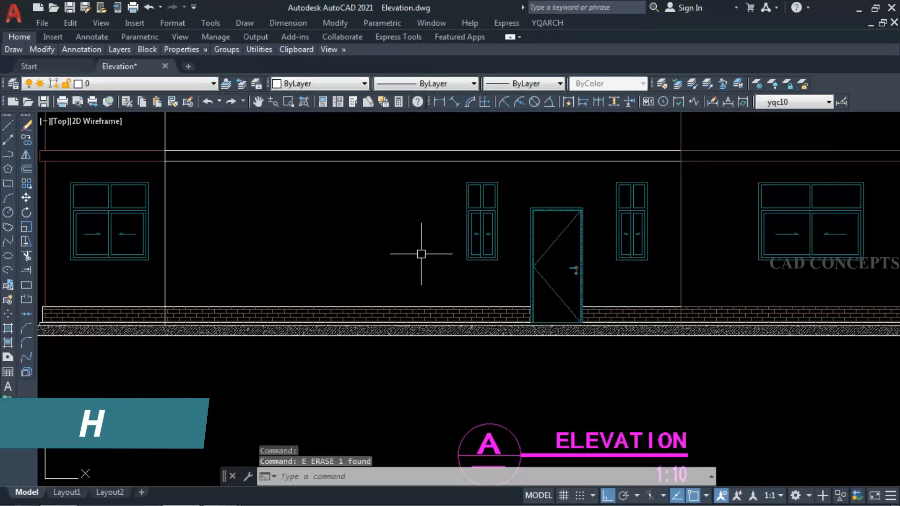
{"action": "scroll", "coordinate": [422, 254], "scroll_direction": "down", "scroll_amount": 2}
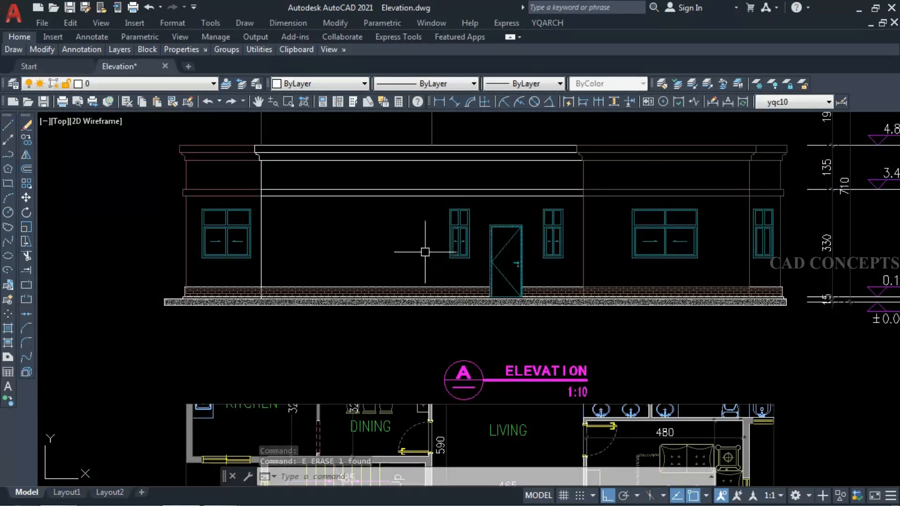
{"action": "type", "text": "h"}
{"action": "key", "text": "Return"}
{"action": "left_click", "coordinate": [388, 257]}
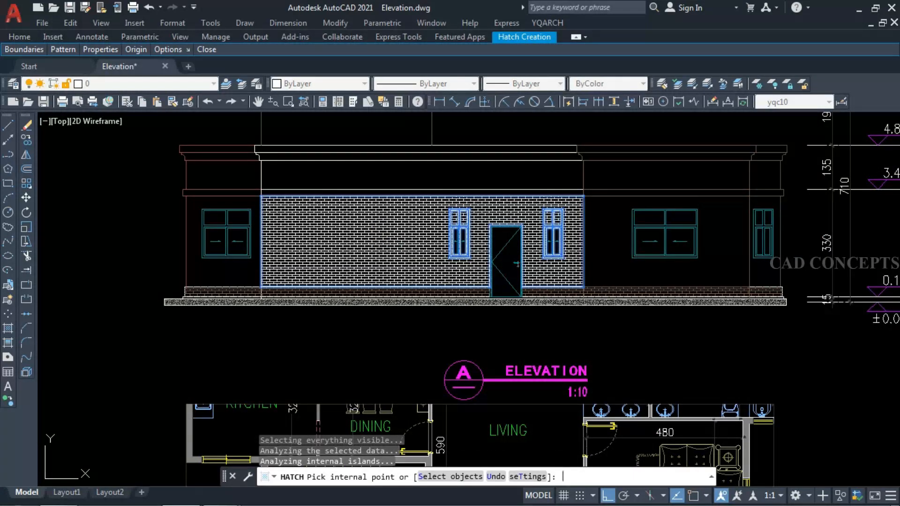
{"action": "scroll", "coordinate": [435, 210], "scroll_direction": "up", "scroll_amount": 10}
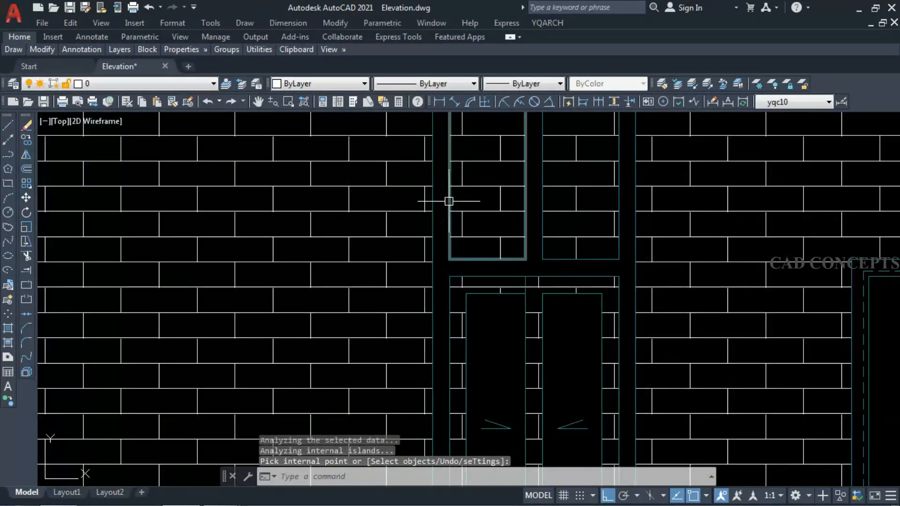
{"action": "key", "text": "Return"}
Step: Trim the brick hatch out of the narrow window left of the door, using its outer frame as cutting edge
{"action": "left_click", "coordinate": [435, 209]}
{"action": "type", "text": "tr"}
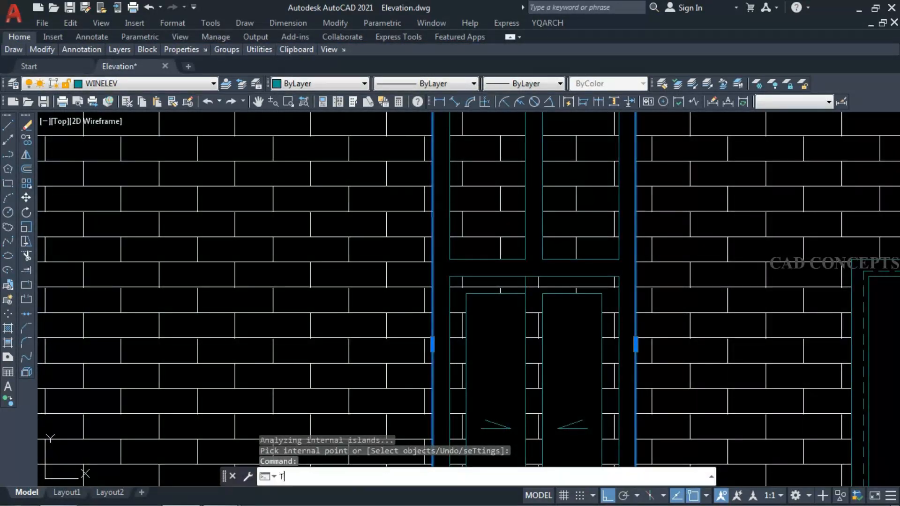
{"action": "key", "text": "Return"}
{"action": "left_click", "coordinate": [499, 205]}
{"action": "left_click", "coordinate": [563, 206]}
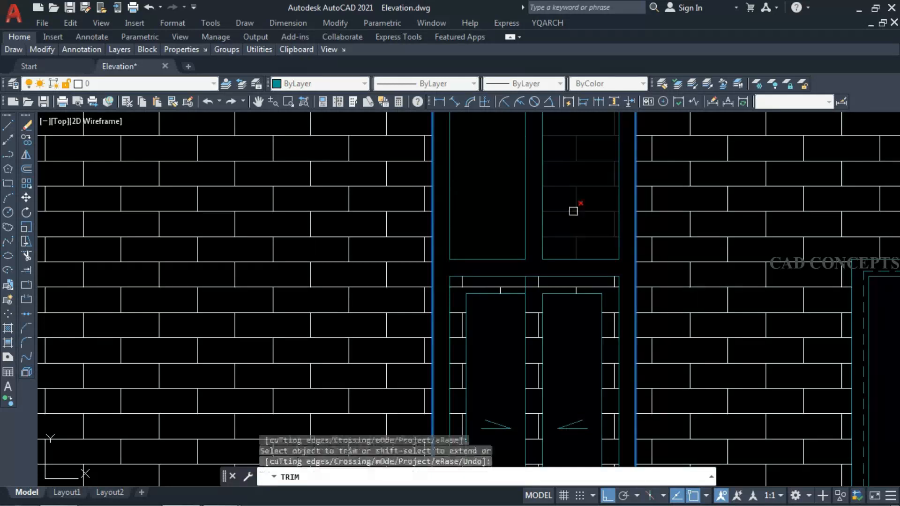
{"action": "left_click", "coordinate": [580, 287]}
{"action": "left_click", "coordinate": [583, 310]}
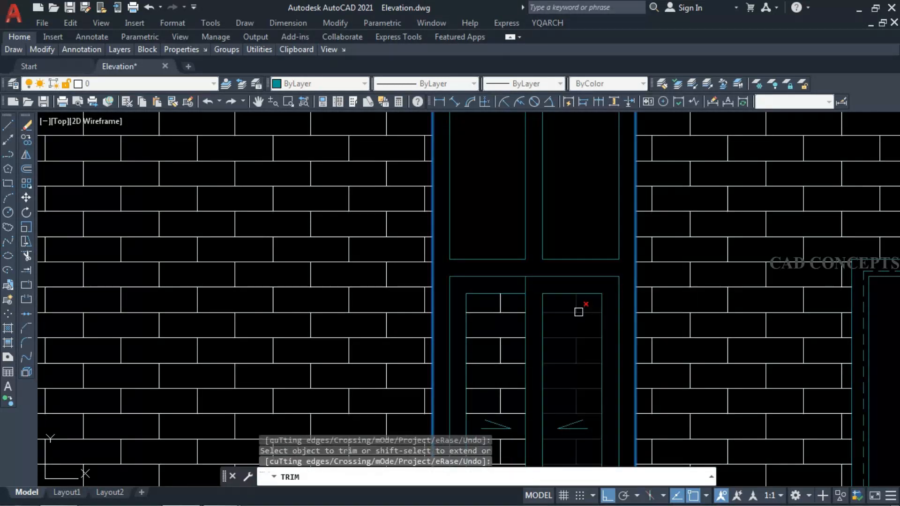
{"action": "left_click", "coordinate": [503, 316]}
{"action": "scroll", "coordinate": [450, 285], "scroll_direction": "down", "scroll_amount": 5}
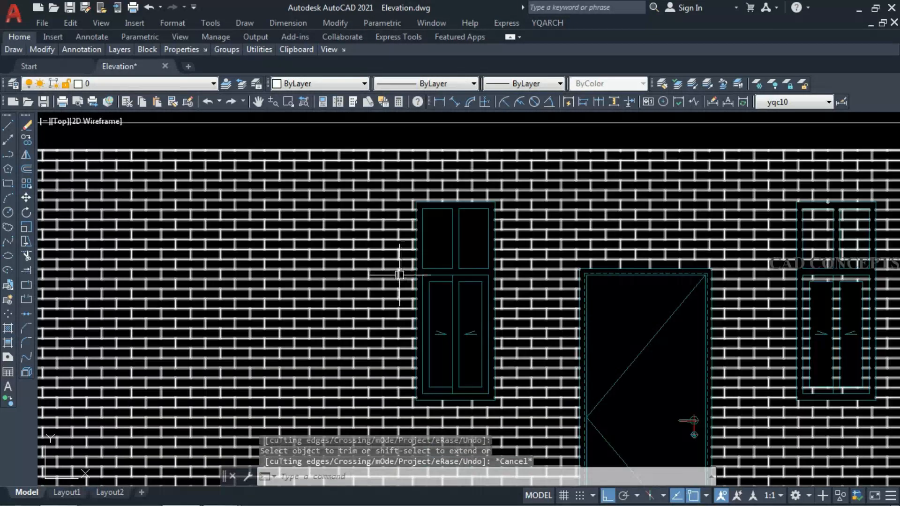
{"action": "key", "text": "Escape"}
Step: Trim the brick hatch out of the narrow window right of the door, using its outer frame as cutting edge
{"action": "scroll", "coordinate": [670, 328], "scroll_direction": "up", "scroll_amount": 2}
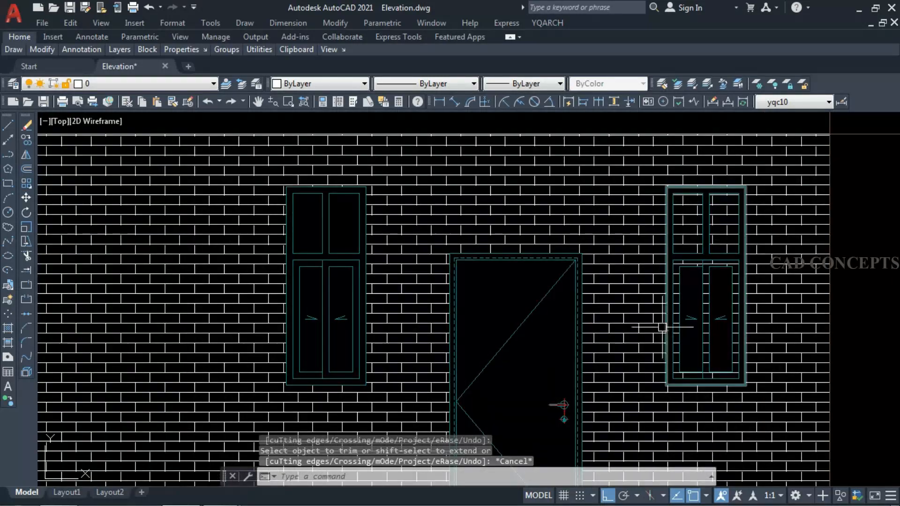
{"action": "left_click", "coordinate": [662, 323]}
{"action": "key", "text": "Escape"}
{"action": "left_click", "coordinate": [667, 323]}
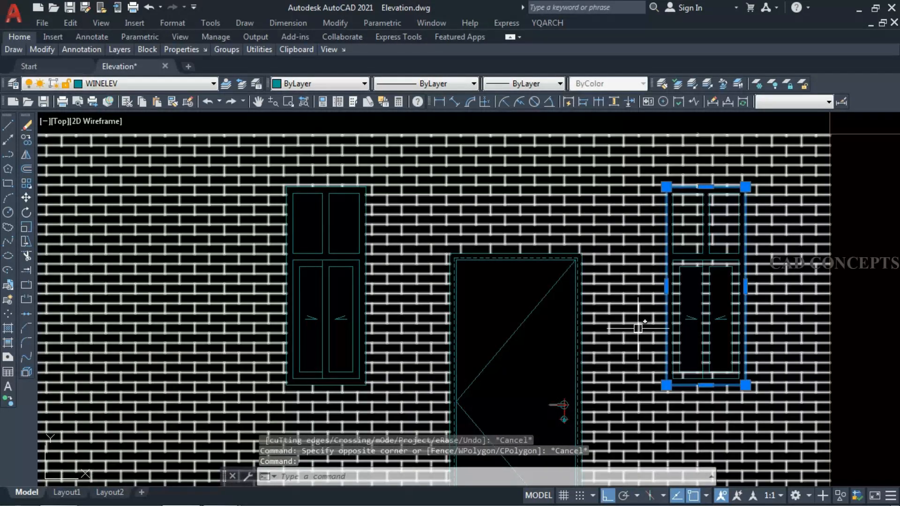
{"action": "type", "text": "tr"}
{"action": "key", "text": "Return"}
{"action": "scroll", "coordinate": [644, 271], "scroll_direction": "up", "scroll_amount": 2}
{"action": "scroll", "coordinate": [643, 272], "scroll_direction": "down", "scroll_amount": 3}
{"action": "key", "text": "Escape"}
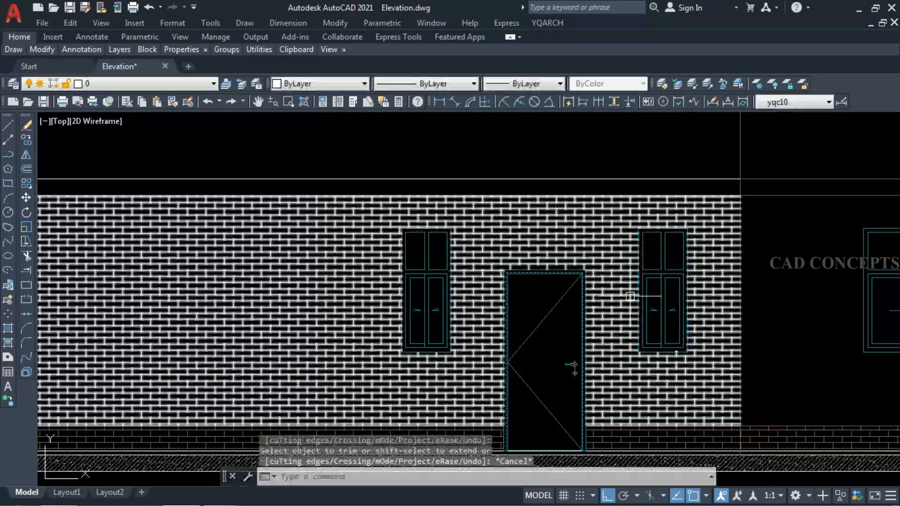
Step: Brick-hatch the lower wall around the wide window in the bay right of the door, plus its upper wall strip
{"action": "scroll", "coordinate": [603, 292], "scroll_direction": "down", "scroll_amount": 2}
{"action": "mouse_move", "coordinate": [715, 335]}
{"action": "middle_mouse_down"}
{"action": "mouse_move", "coordinate": [690, 312]}
{"action": "mouse_move", "coordinate": [618, 331]}
{"action": "middle_mouse_up"}
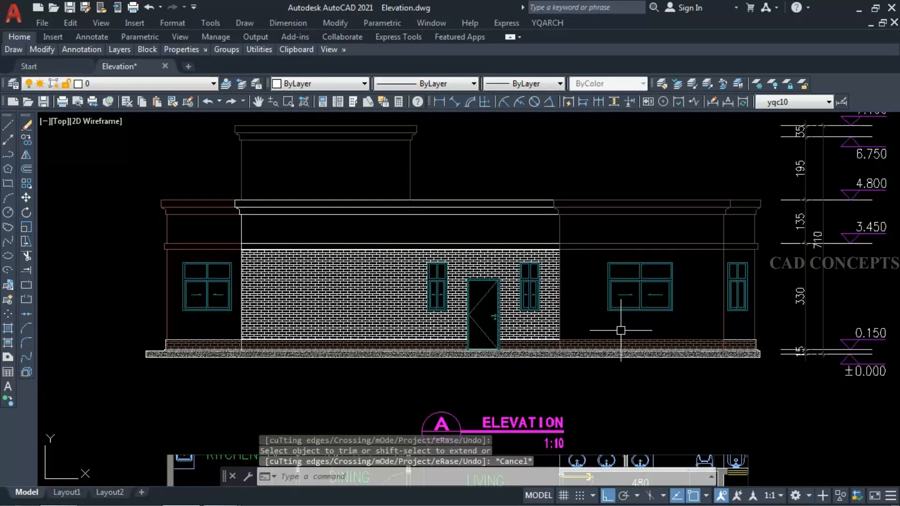
{"action": "type", "text": "h"}
{"action": "key", "text": "Return"}
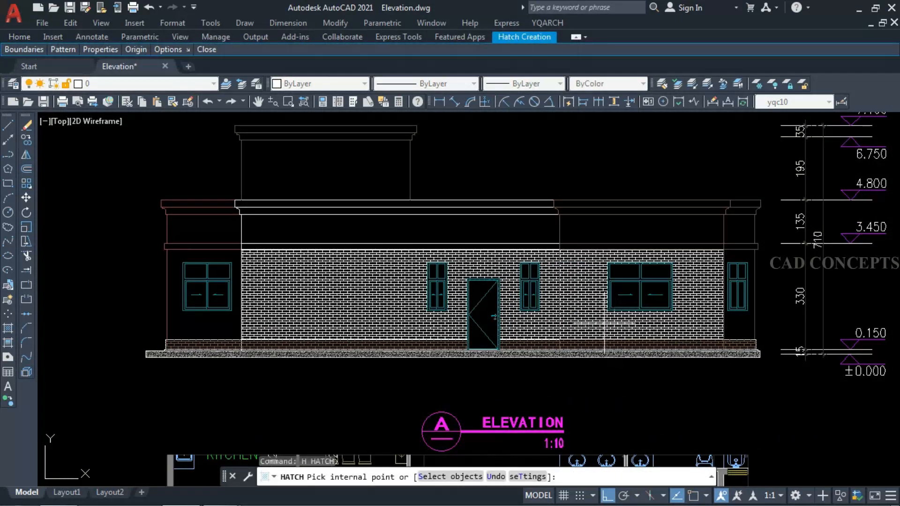
{"action": "left_click", "coordinate": [596, 297]}
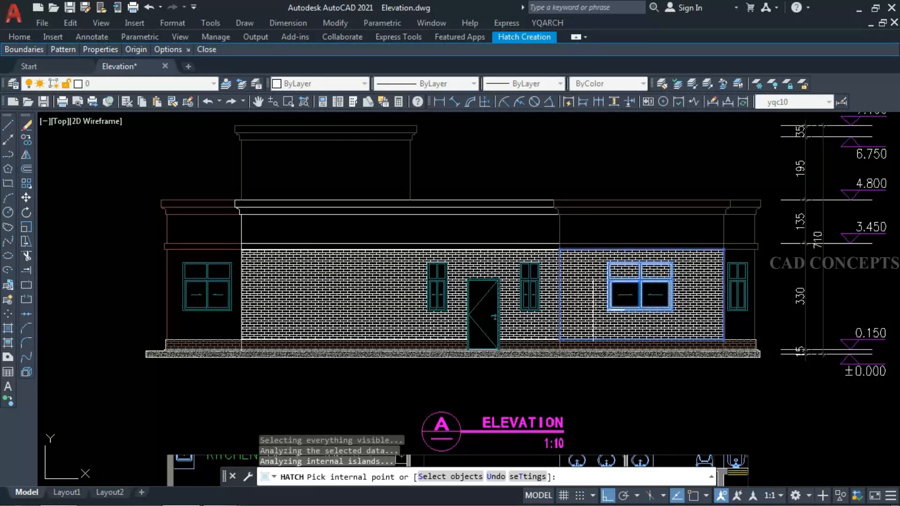
{"action": "key", "text": "Return"}
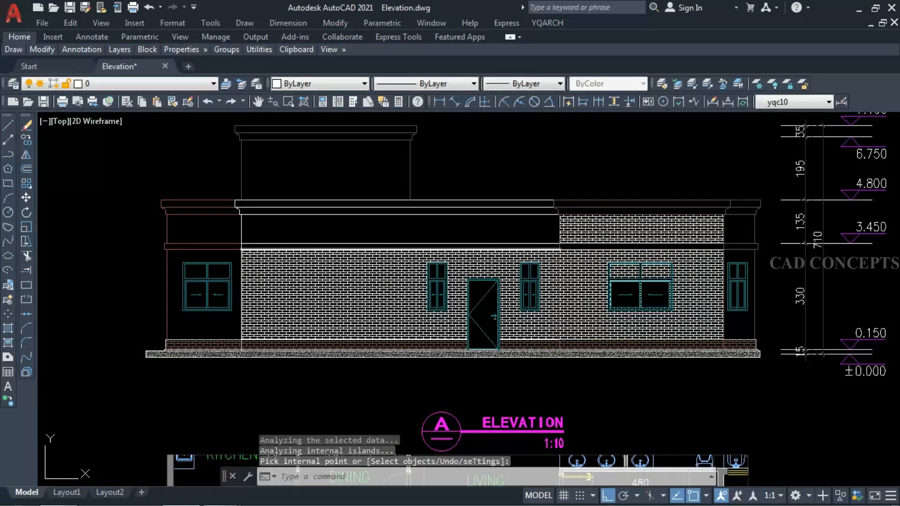
Step: Brick-hatch the upper wall strips of the central and left bays, below the cornice
{"action": "key", "text": "Return"}
{"action": "left_click", "coordinate": [438, 226]}
{"action": "key", "text": "Return"}
{"action": "left_click", "coordinate": [298, 272]}
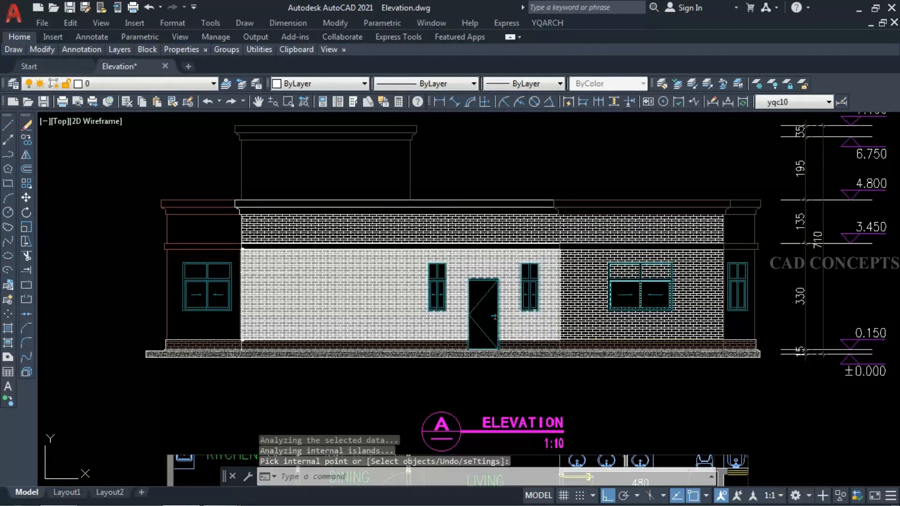
{"action": "left_click", "coordinate": [192, 230]}
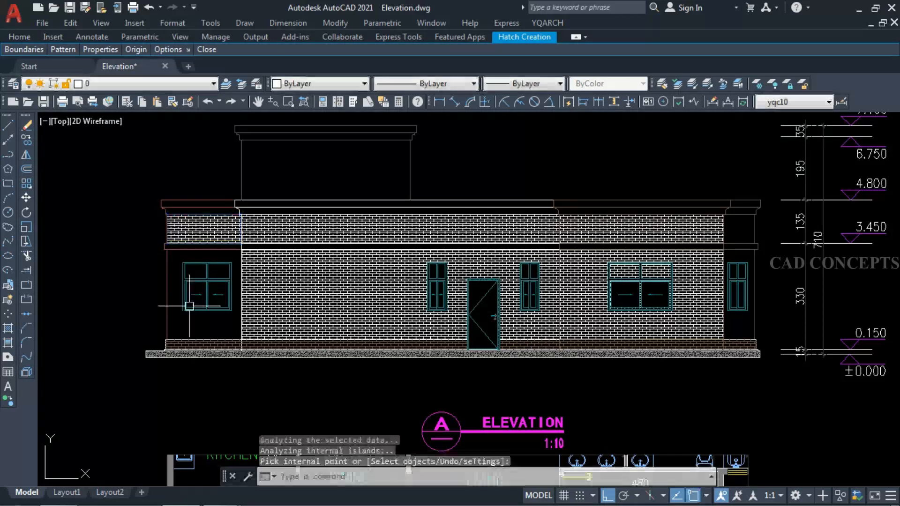
{"action": "key", "text": "Return"}
Step: Brick-hatch the left bay's lower wall and both the upper and lower walls of the narrow rightmost bay
{"action": "key", "text": "Return"}
{"action": "left_click", "coordinate": [192, 324]}
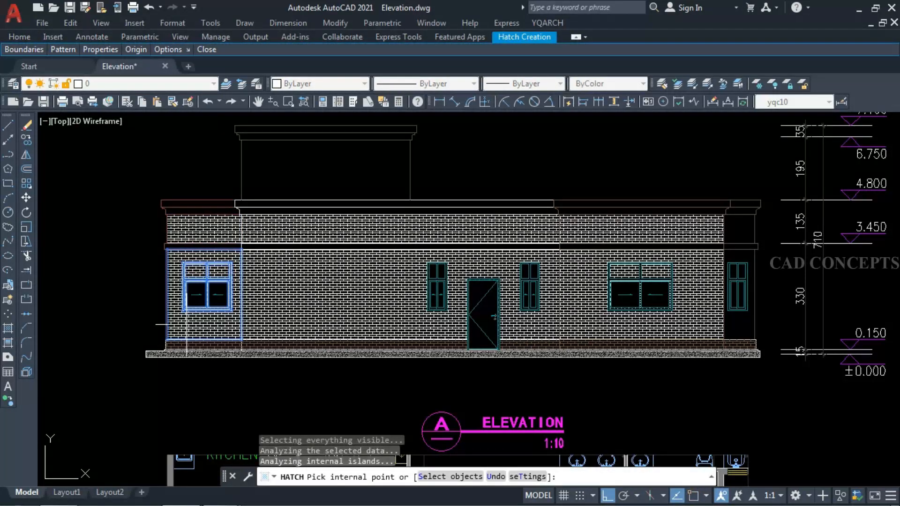
{"action": "key", "text": "Return"}
{"action": "key", "text": "Return"}
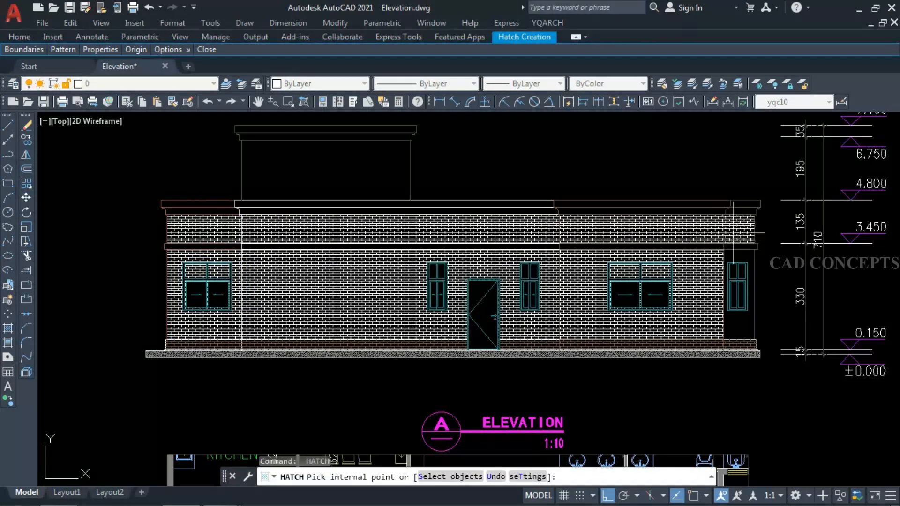
{"action": "left_click", "coordinate": [738, 237]}
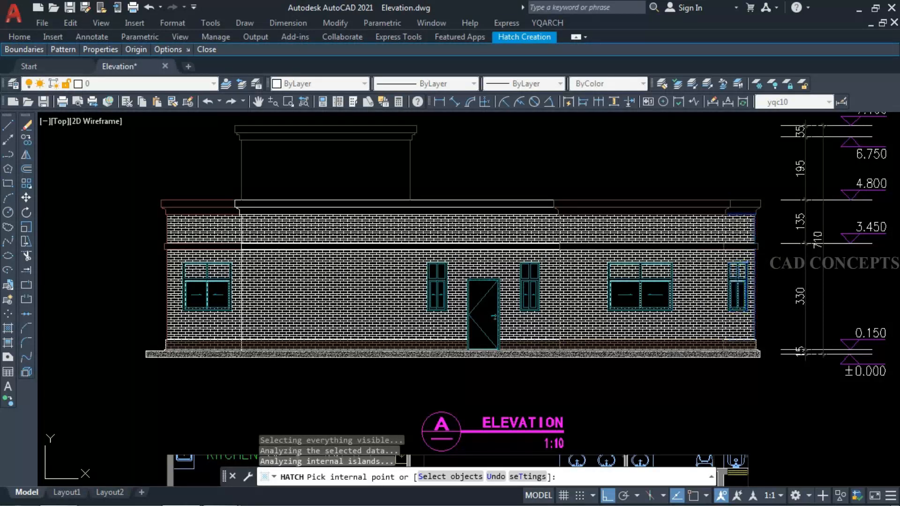
{"action": "key", "text": "Return"}
Step: Match the rightmost bay's upper and lower brick hatches to its Color 251 cornice line
{"action": "left_click", "coordinate": [760, 200]}
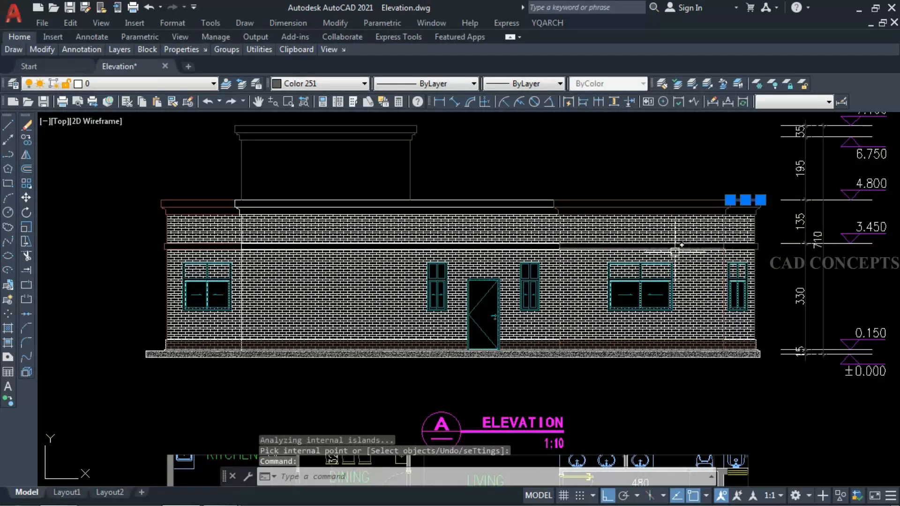
{"action": "type", "text": "MA"}
{"action": "key", "text": "Return"}
{"action": "left_click", "coordinate": [740, 229]}
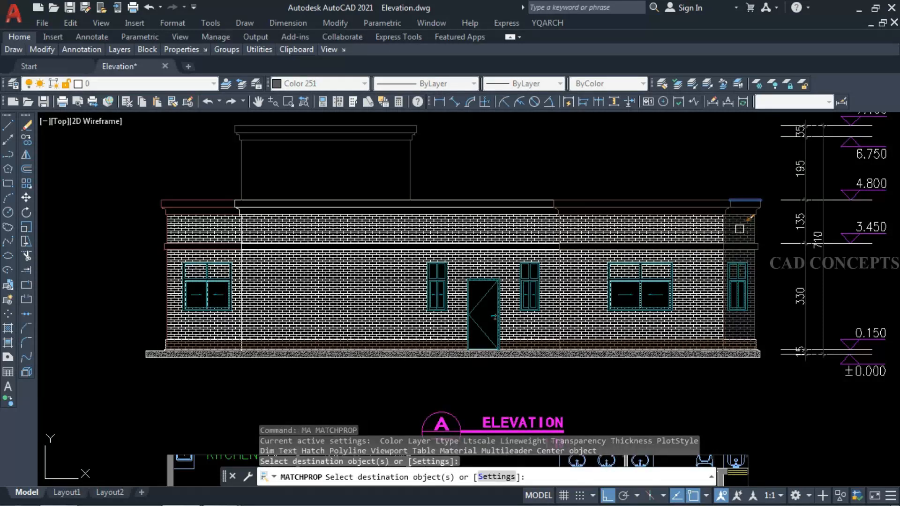
{"action": "key", "text": "Escape"}
Step: Match the upper and lower brick hatches of the wide-window bay right of the door to that bay's cornice line
{"action": "key", "text": "Return"}
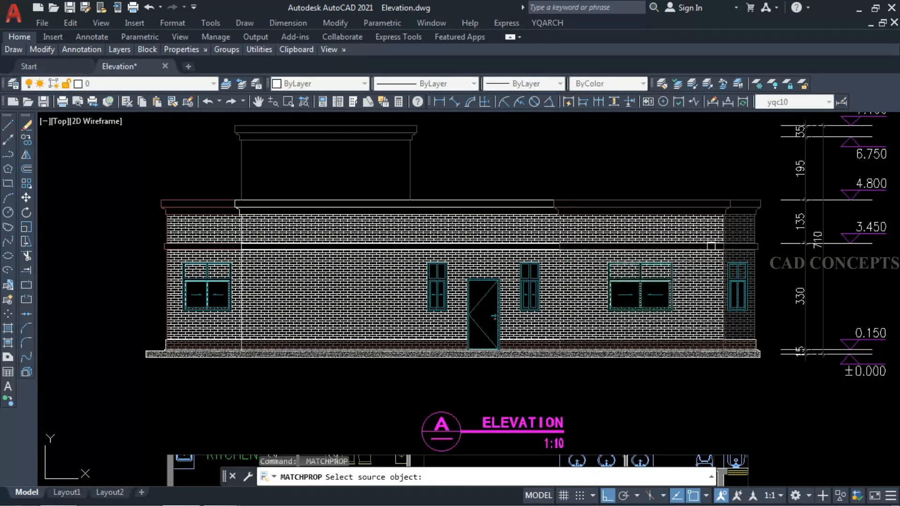
{"action": "left_click", "coordinate": [715, 200]}
{"action": "left_click", "coordinate": [707, 219]}
{"action": "left_click", "coordinate": [694, 256]}
{"action": "key", "text": "Escape"}
Step: Match the left bay's upper and lower brick hatches to the left bay's red cornice line
{"action": "key", "text": "Return"}
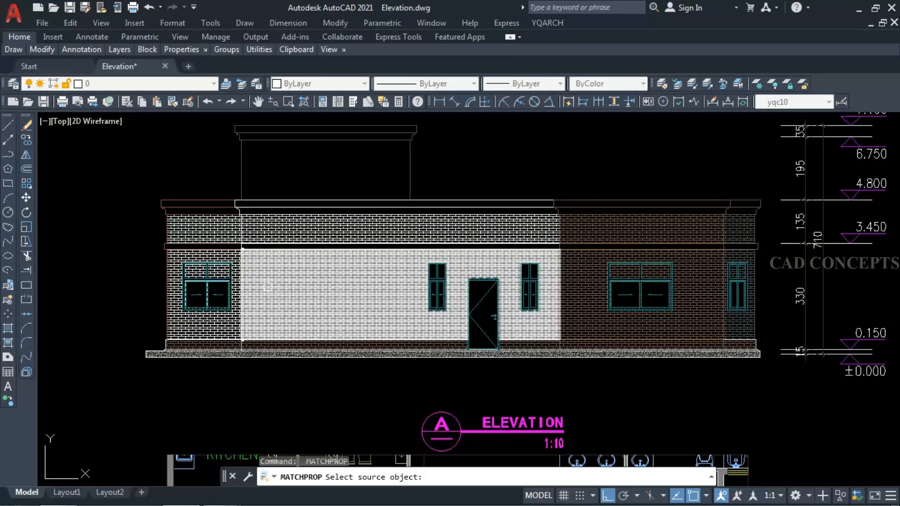
{"action": "key", "text": "Escape"}
{"action": "key", "text": "Escape"}
{"action": "key", "text": "Return"}
{"action": "left_click", "coordinate": [209, 205]}
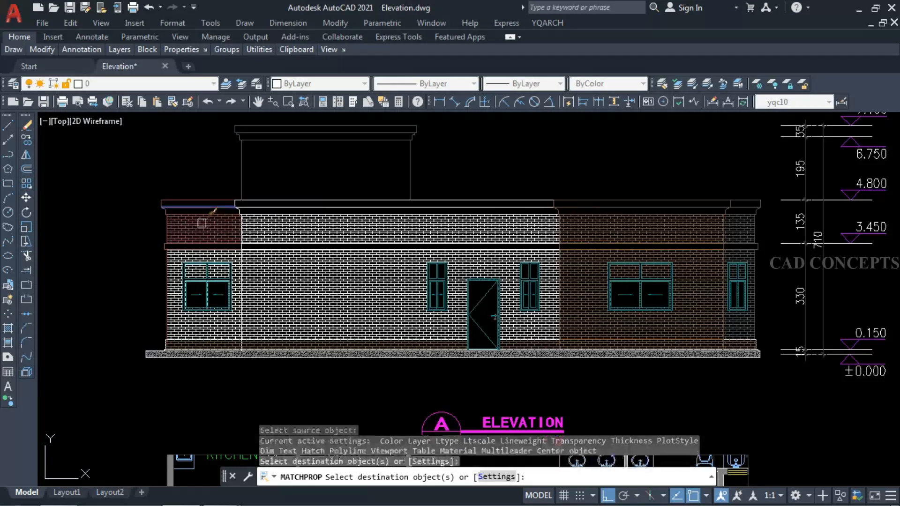
{"action": "left_click", "coordinate": [173, 284]}
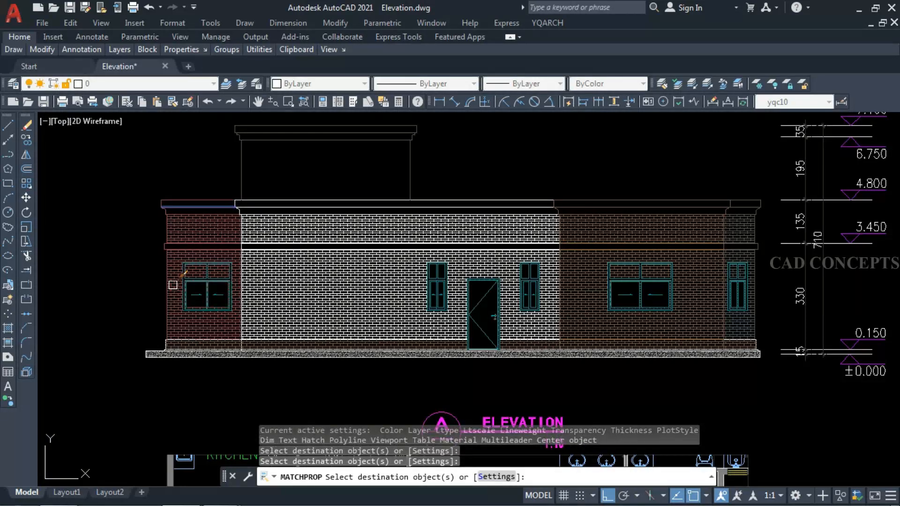
{"action": "key", "text": "Escape"}
Step: Trim the brick hatch out of the left bay's window panes and frames, using the window outline as the cutting edge
{"action": "scroll", "coordinate": [202, 258], "scroll_direction": "up", "scroll_amount": 10}
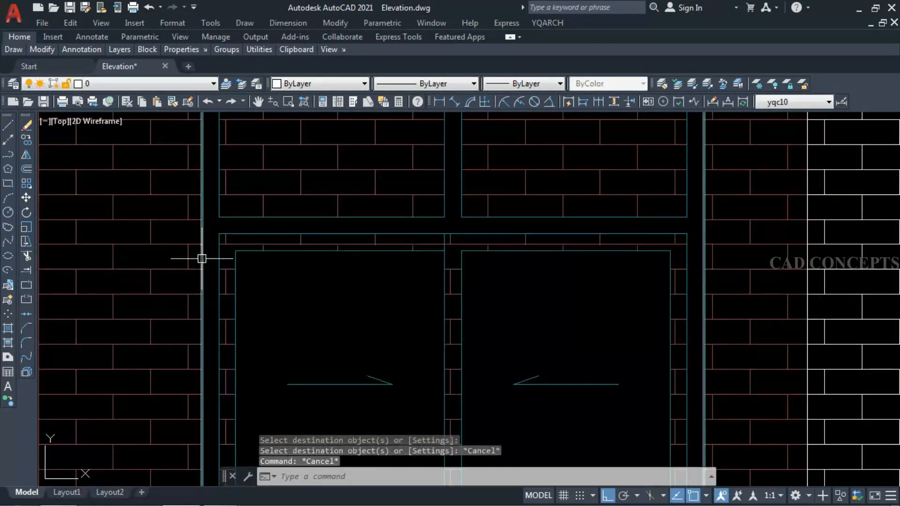
{"action": "left_click", "coordinate": [202, 258]}
{"action": "type", "text": "tr"}
{"action": "key", "text": "Return"}
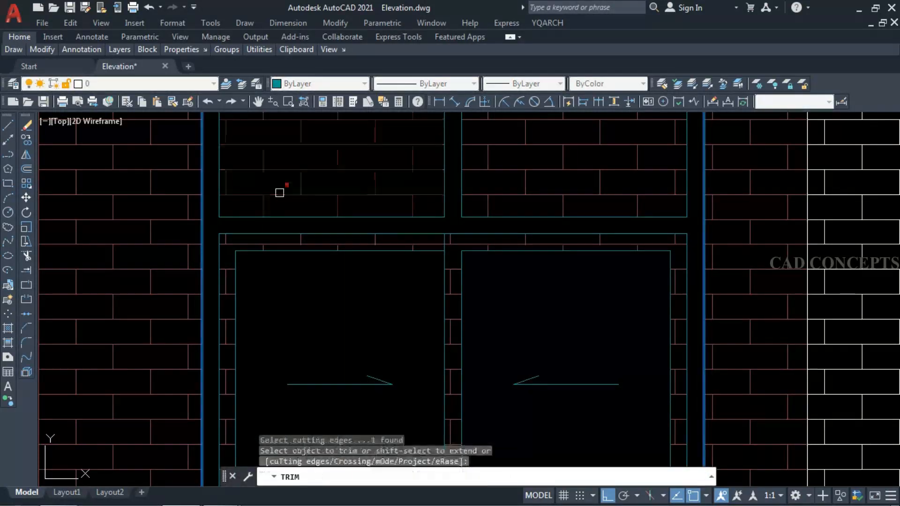
{"action": "left_click", "coordinate": [280, 192]}
{"action": "left_click", "coordinate": [295, 241]}
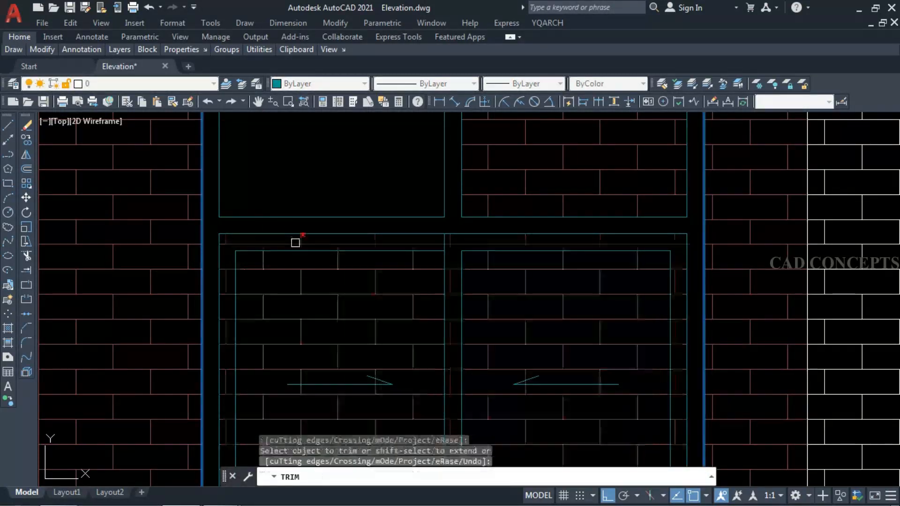
{"action": "left_click", "coordinate": [338, 265]}
{"action": "left_click", "coordinate": [498, 199]}
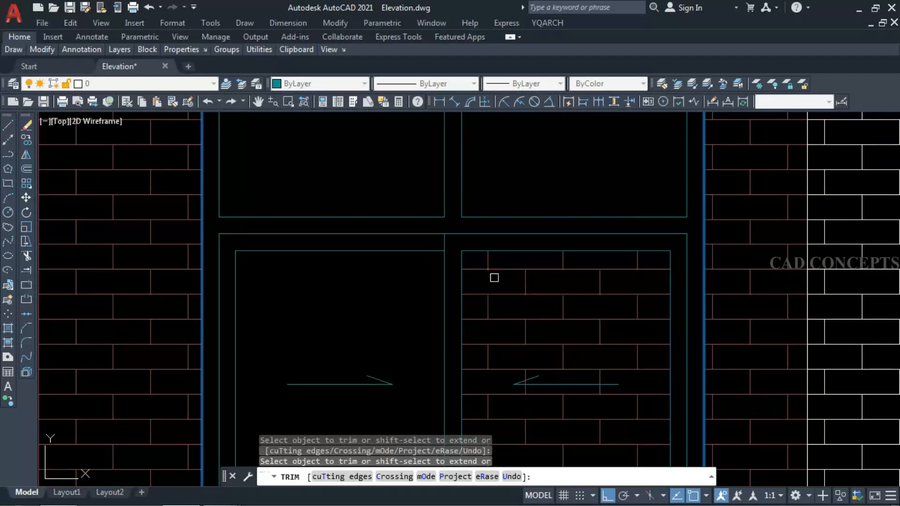
{"action": "scroll", "coordinate": [396, 268], "scroll_direction": "down", "scroll_amount": 6}
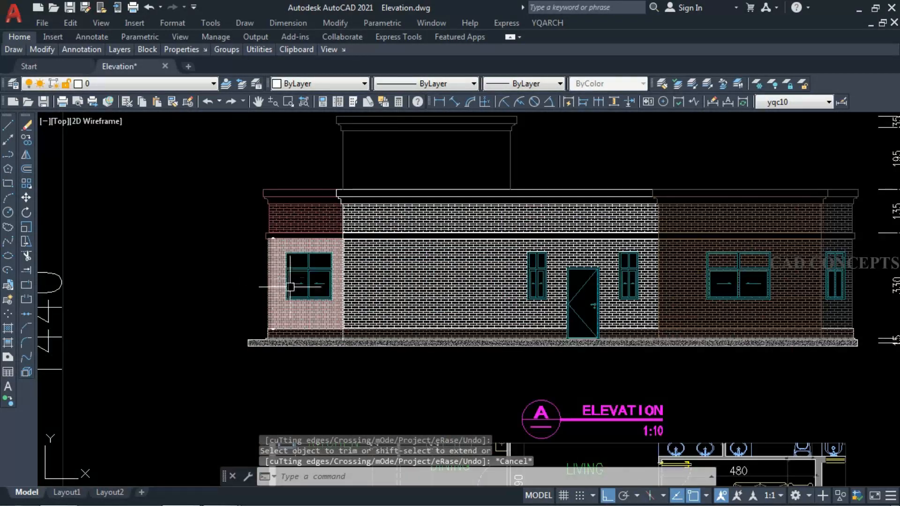
{"action": "key", "text": "Escape"}
{"action": "scroll", "coordinate": [705, 329], "scroll_direction": "up", "scroll_amount": 4}
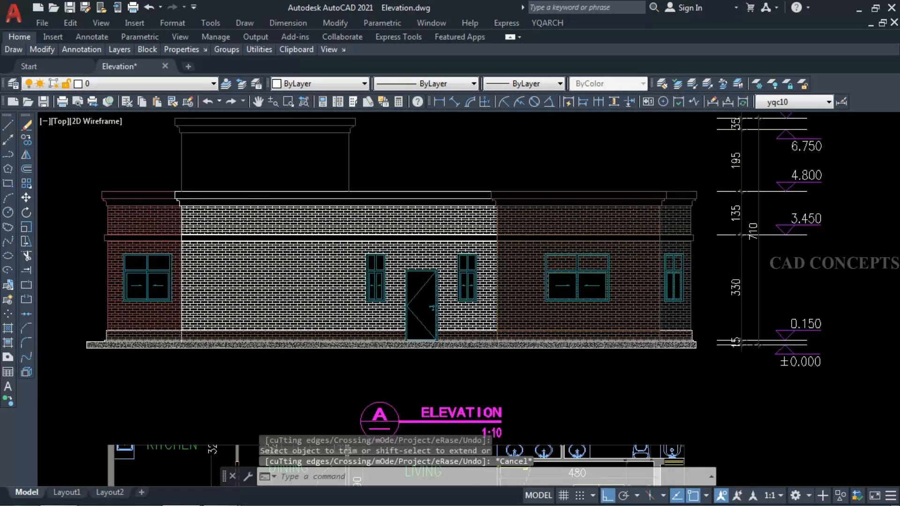
{"action": "scroll", "coordinate": [592, 285], "scroll_direction": "down", "scroll_amount": 5}
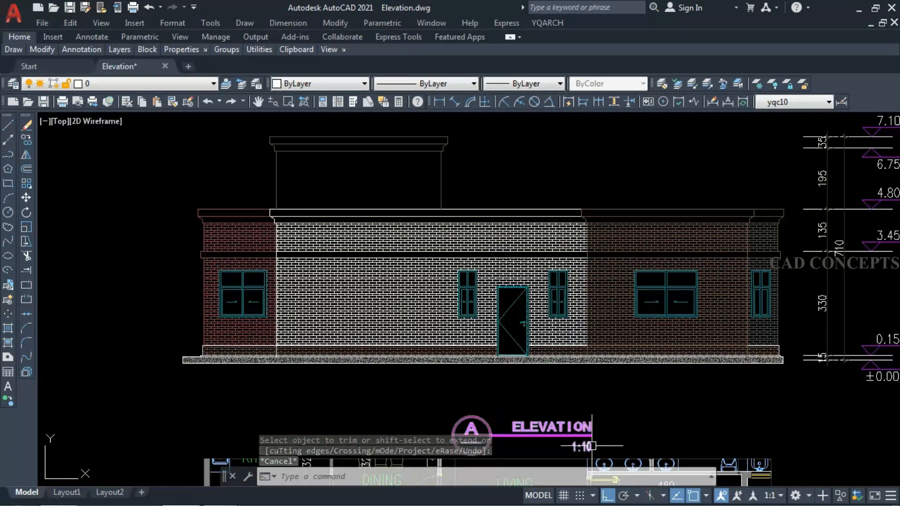
Step: Set the upper and lower brick hatches of the central door bay to index color 250
{"action": "left_click", "coordinate": [468, 300]}
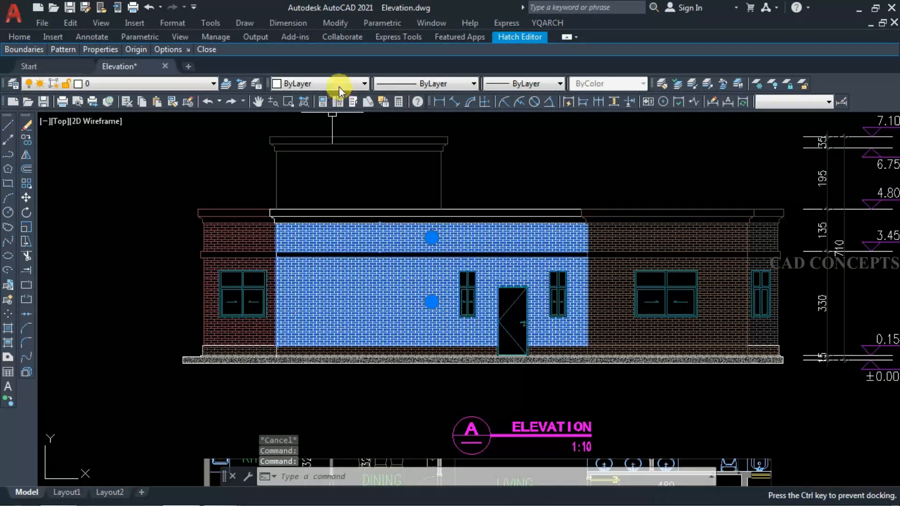
{"action": "left_click", "coordinate": [339, 86]}
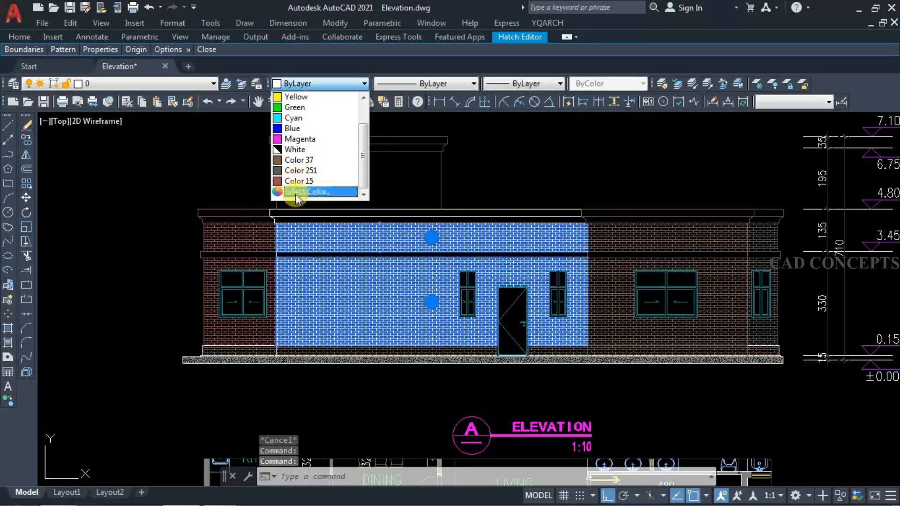
{"action": "left_click", "coordinate": [303, 190]}
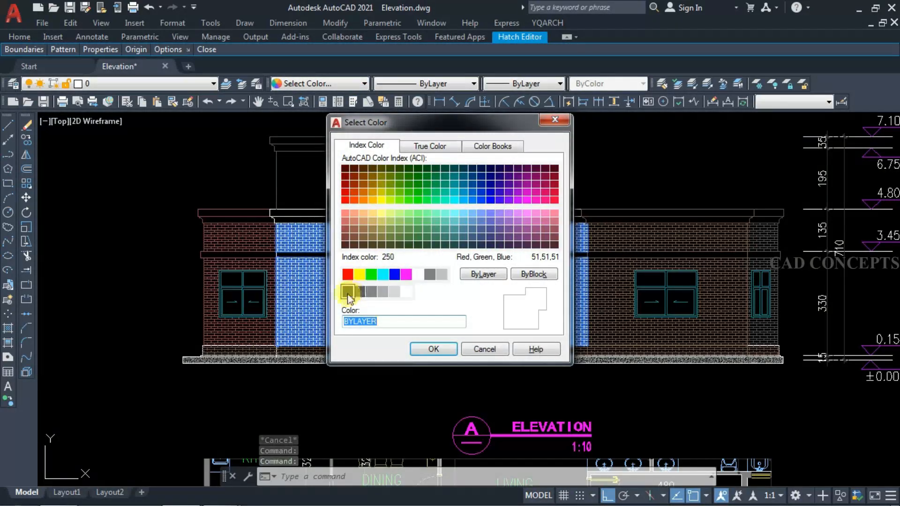
{"action": "left_click", "coordinate": [432, 349]}
{"action": "key", "text": "Escape"}
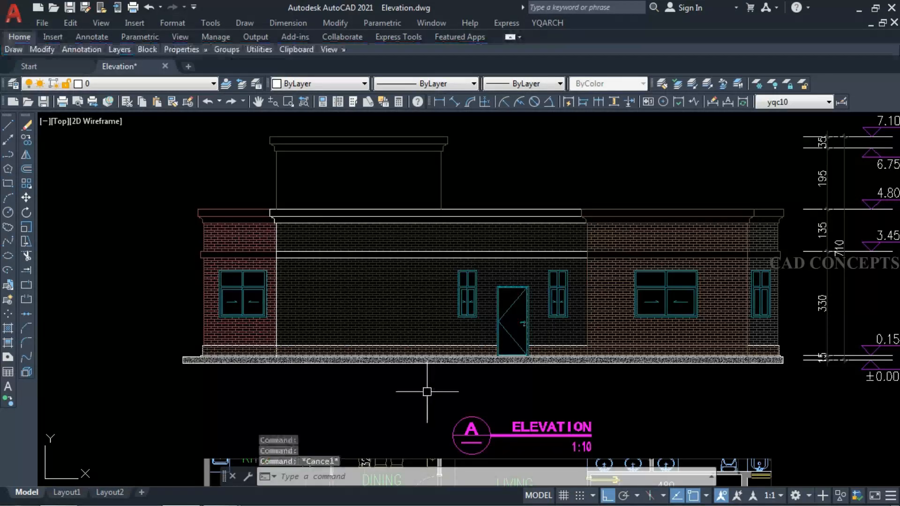
{"action": "middle_click_drag", "start_coordinate": [423, 392], "coordinate": [406, 376]}
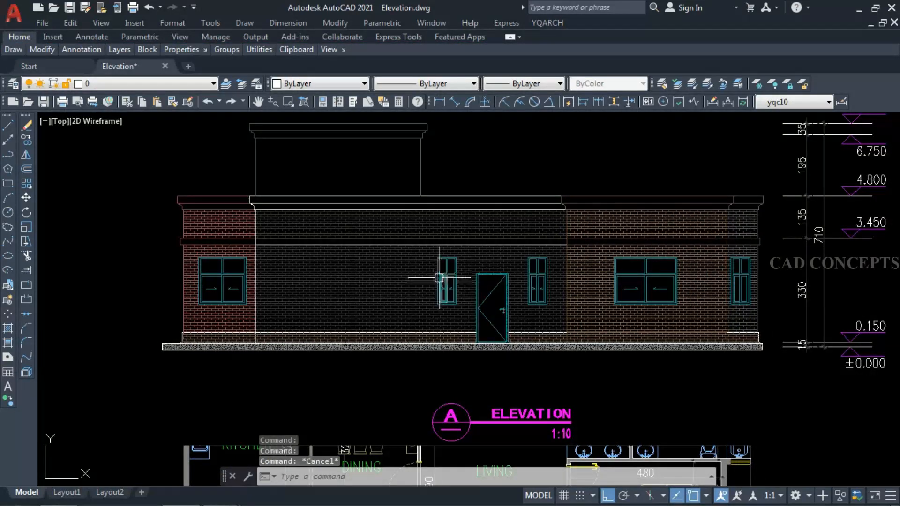
Step: Change the drawing title to plain text FRONT ELEVATION and place it just beneath the base of the elevation
{"action": "scroll", "coordinate": [439, 277], "scroll_direction": "down", "scroll_amount": 3}
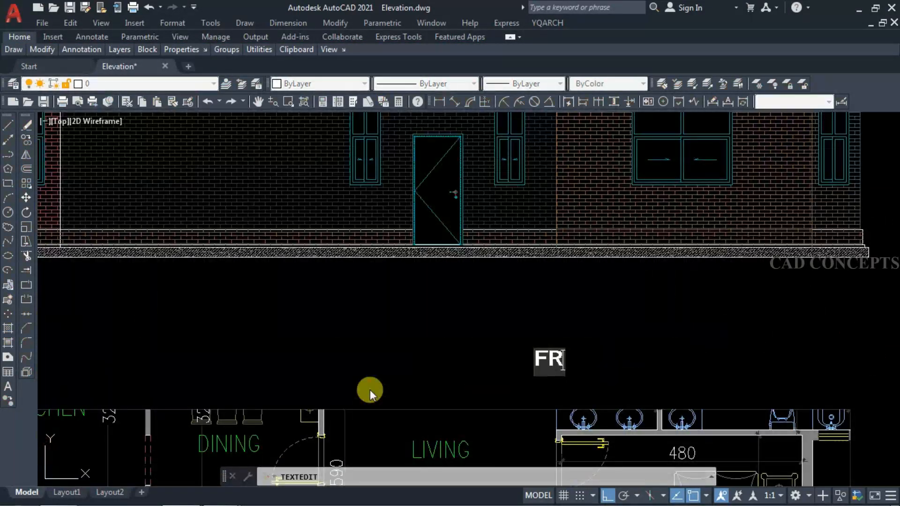
{"action": "type", "text": "ON"}
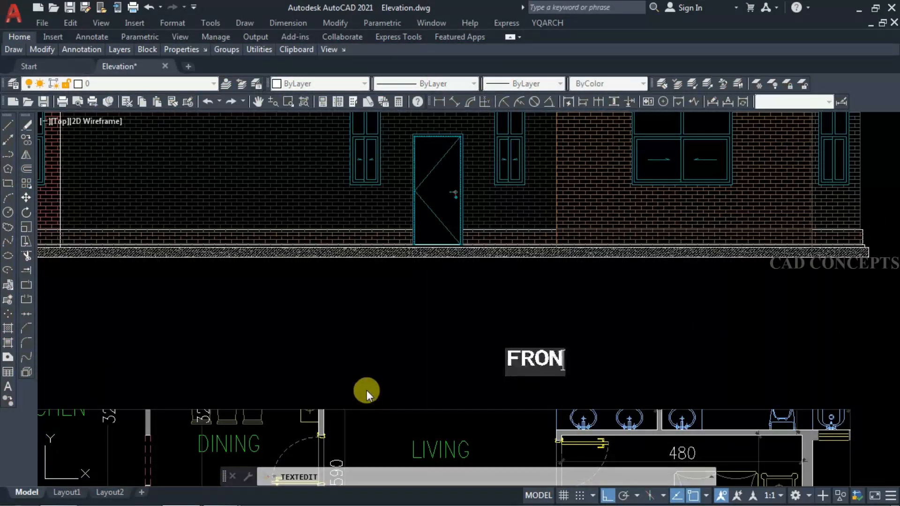
{"action": "type", "text": "T ELEVATION"}
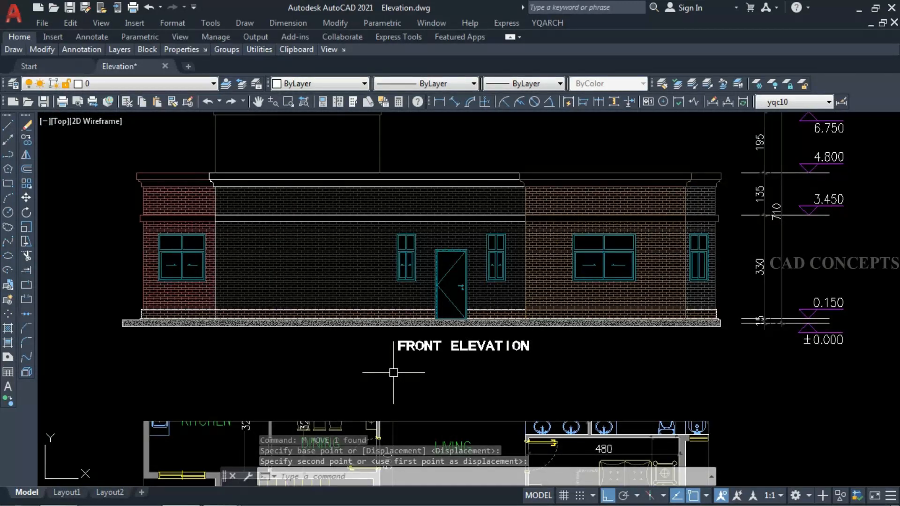
Step: Copy the FRONT ELEVATION text to just above the 0.150 level mark
{"action": "scroll", "coordinate": [393, 372], "scroll_direction": "down", "scroll_amount": 4}
{"action": "type", "text": "co"}
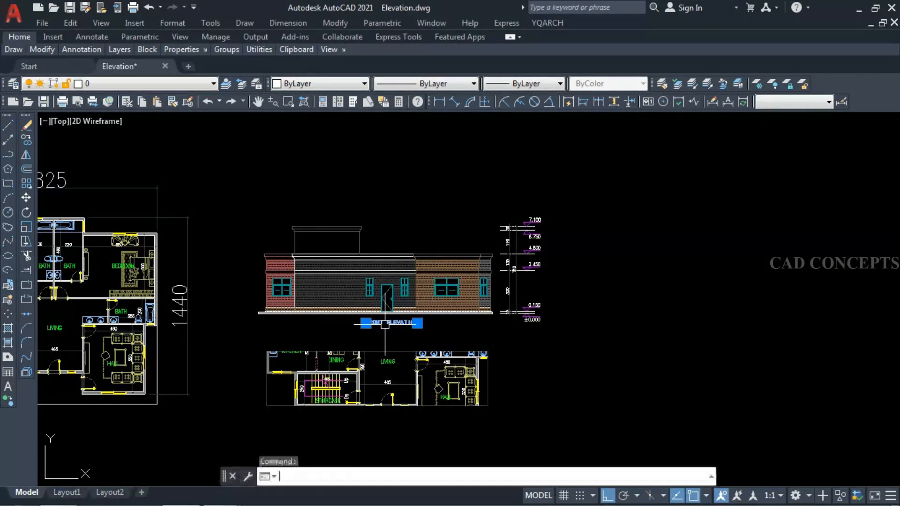
{"action": "key", "text": "Return"}
{"action": "left_click", "coordinate": [365, 322]}
{"action": "scroll", "coordinate": [506, 311], "scroll_direction": "up", "scroll_amount": 6}
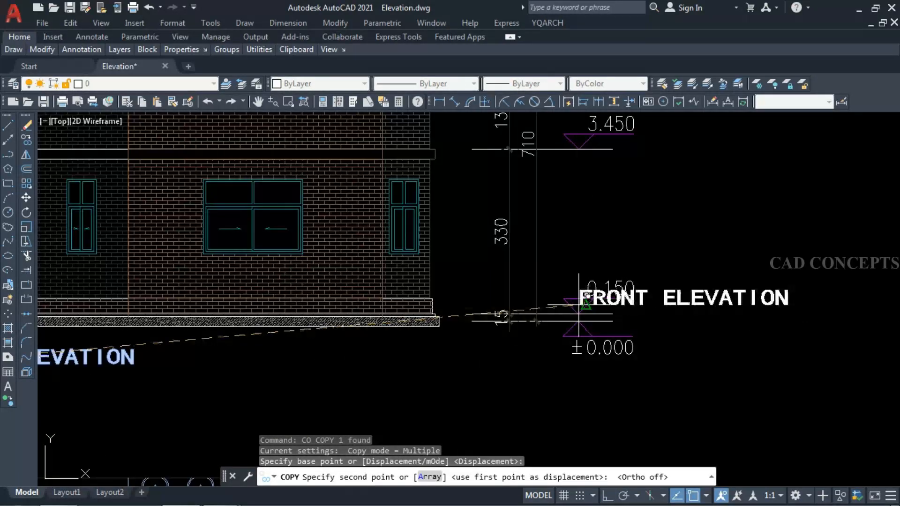
{"action": "key", "text": "Escape"}
Step: Scale the copied text down about its lower-left corner to roughly the width of the level mark
{"action": "left_click", "coordinate": [546, 238]}
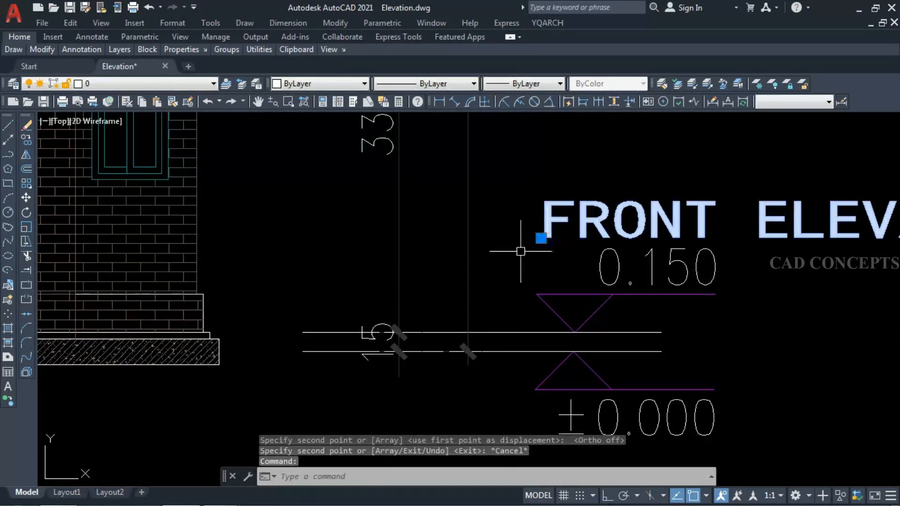
{"action": "type", "text": "sc"}
{"action": "key", "text": "Return"}
{"action": "left_click", "coordinate": [542, 238]}
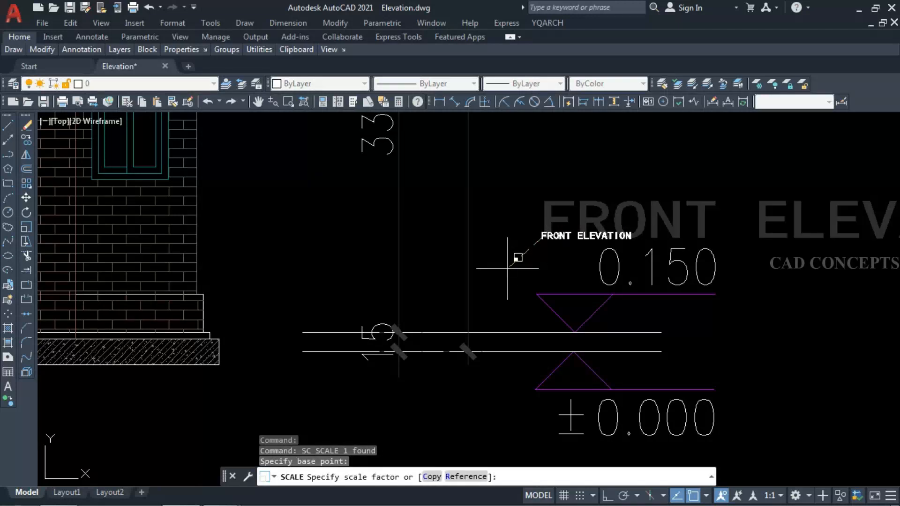
{"action": "left_click", "coordinate": [488, 310]}
Step: Change the copied text to GROUND FLOOR and scale it by 1.4
{"action": "double_click", "coordinate": [565, 239]}
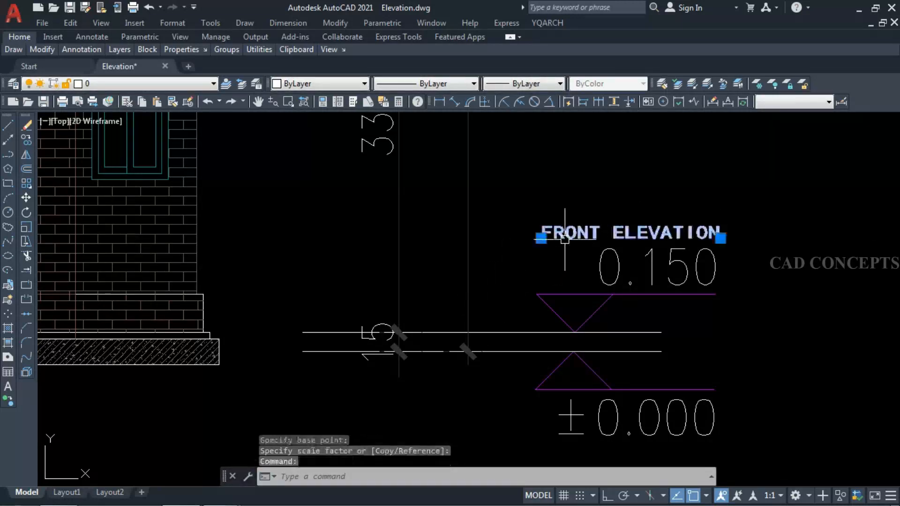
{"action": "type", "text": "GR"}
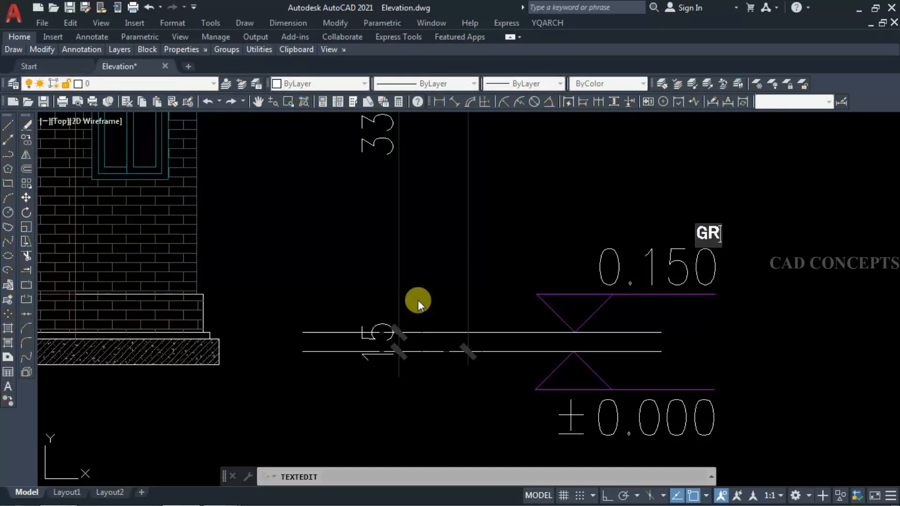
{"action": "type", "text": "OUND FLOOR"}
{"action": "key", "text": "Return"}
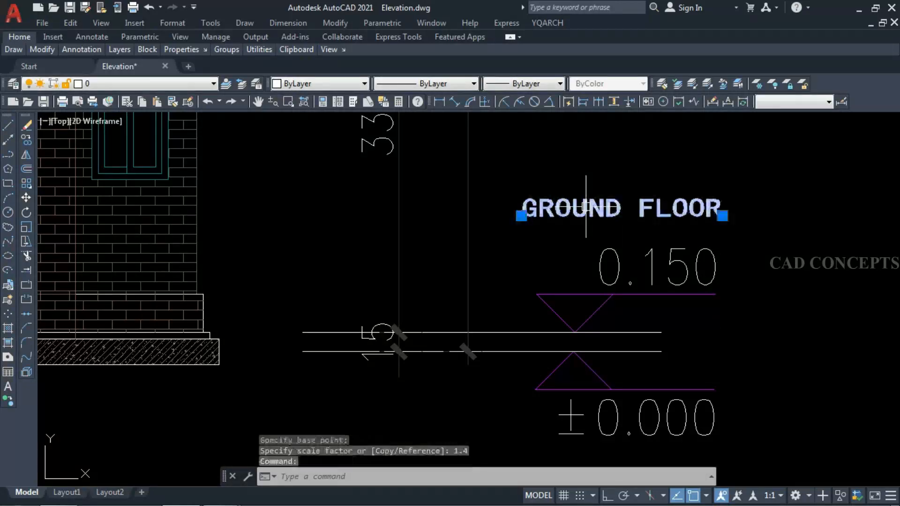
Step: Move the GROUND FLOOR label directly above the 0.150 level figure
{"action": "type", "text": "m"}
{"action": "left_click", "coordinate": [860, 355]}
{"action": "left_click", "coordinate": [868, 374]}
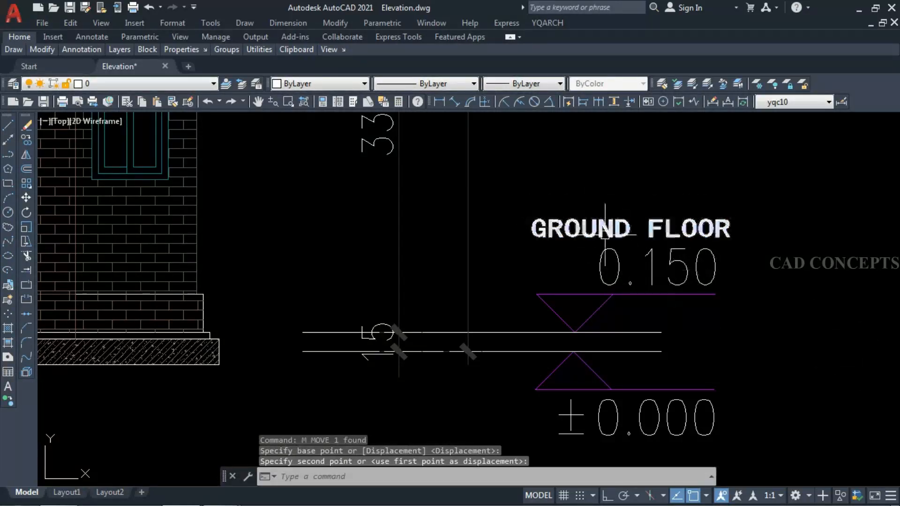
Step: Copy the GROUND FLOOR label to the 3.450, 4.800 and 7.100 level marks and below the 6.750 figure
{"action": "left_click", "coordinate": [606, 234]}
{"action": "type", "text": "co"}
{"action": "left_click", "coordinate": [716, 295]}
{"action": "scroll", "coordinate": [625, 366], "scroll_direction": "down", "scroll_amount": 2}
{"action": "scroll", "coordinate": [623, 364], "scroll_direction": "down", "scroll_amount": 1}
{"action": "scroll", "coordinate": [636, 182], "scroll_direction": "up", "scroll_amount": 1}
{"action": "left_click", "coordinate": [674, 169]}
{"action": "scroll", "coordinate": [656, 329], "scroll_direction": "down", "scroll_amount": 2}
{"action": "scroll", "coordinate": [675, 164], "scroll_direction": "up", "scroll_amount": 3}
{"action": "left_click", "coordinate": [636, 394]}
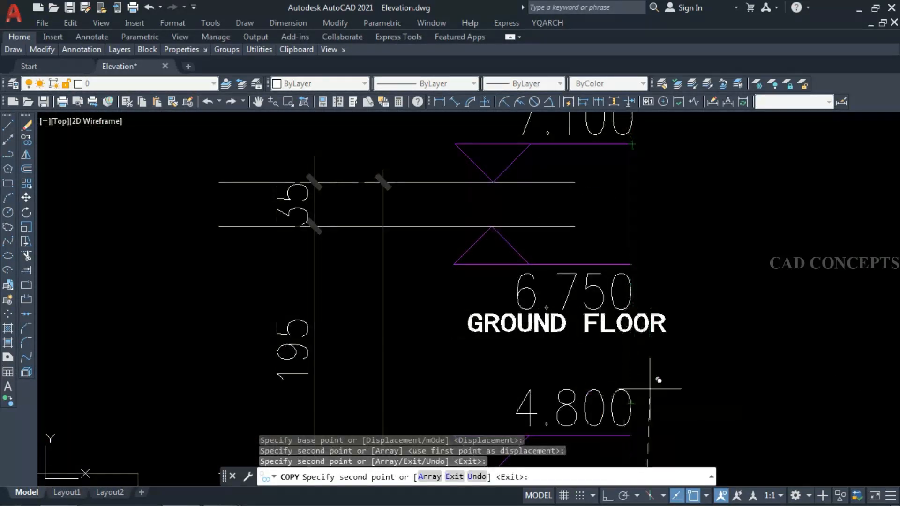
{"action": "scroll", "coordinate": [582, 289], "scroll_direction": "down", "scroll_amount": 2}
{"action": "left_click", "coordinate": [600, 233]}
{"action": "scroll", "coordinate": [598, 364], "scroll_direction": "up", "scroll_amount": 3}
{"action": "left_click", "coordinate": [605, 311]}
{"action": "key", "text": "Escape"}
Step: Change the label at the 3.450 level to ROOF FLOOR and the one at 4.800 to PARAPET LVL
{"action": "scroll", "coordinate": [652, 242], "scroll_direction": "down", "scroll_amount": 2}
{"action": "double_click", "coordinate": [579, 328]}
{"action": "type", "text": "ROOF FLOOR"}
{"action": "key", "text": "Return"}
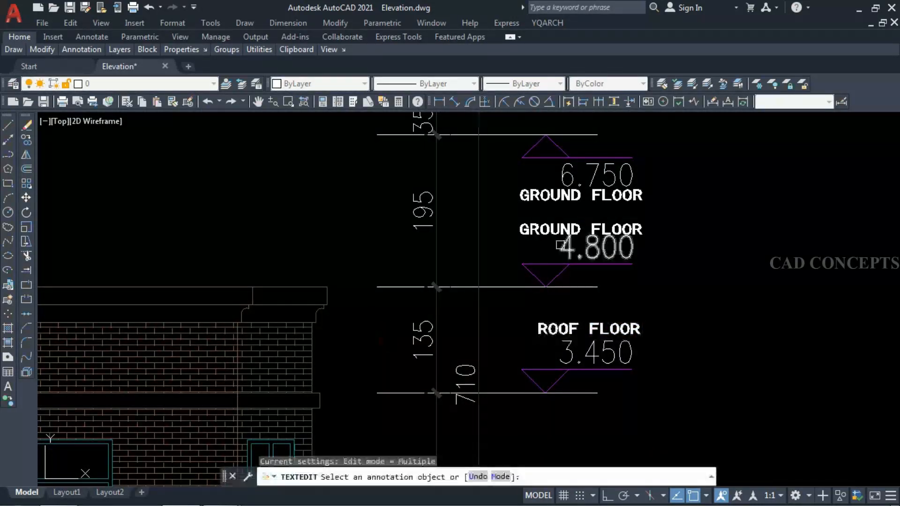
{"action": "left_click", "coordinate": [570, 233]}
{"action": "type", "text": "PARAPET LVL"}
{"action": "key", "text": "Return"}
Step: Change the label at the 6.750 level to STAIR LVL and the one at 7.100 to STAIR PARAPET
{"action": "scroll", "coordinate": [372, 320], "scroll_direction": "up", "scroll_amount": 2}
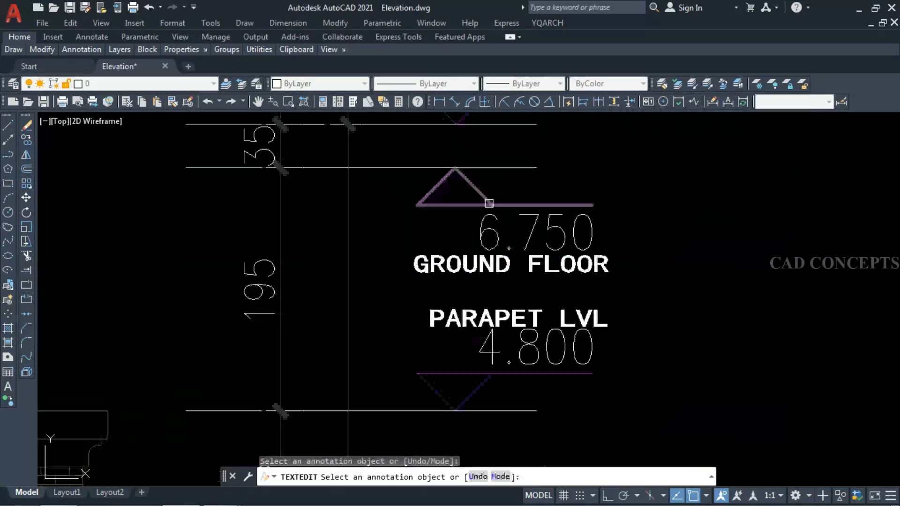
{"action": "left_click", "coordinate": [458, 284]}
{"action": "type", "text": "STAIR LVL"}
{"action": "key", "text": "Return"}
{"action": "scroll", "coordinate": [450, 292], "scroll_direction": "down", "scroll_amount": 2}
{"action": "scroll", "coordinate": [470, 191], "scroll_direction": "up", "scroll_amount": 2}
{"action": "left_click", "coordinate": [469, 192]}
{"action": "type", "text": "STAIR PARAPET"}
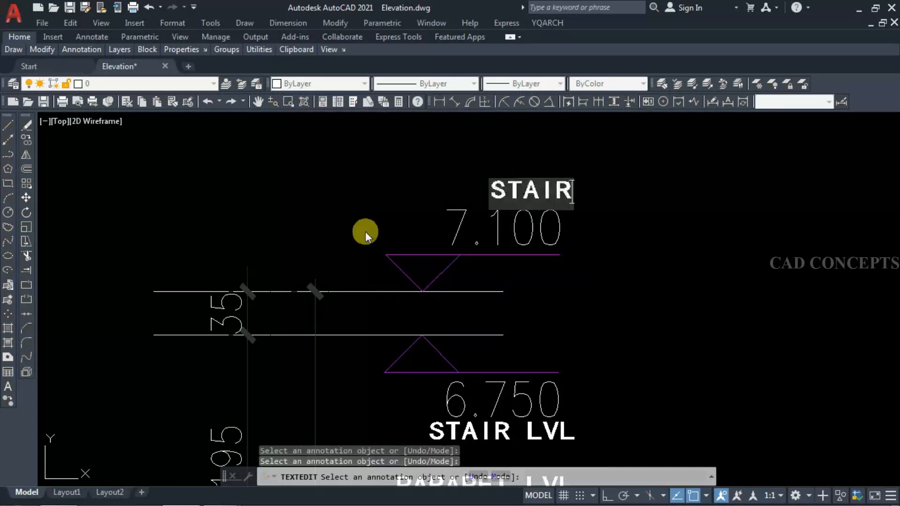
{"action": "key", "text": "Return"}
{"action": "scroll", "coordinate": [365, 232], "scroll_direction": "down", "scroll_amount": 3}
{"action": "mouse_move", "coordinate": [499, 278]}
{"action": "middle_mouse_down"}
{"action": "mouse_move", "coordinate": [474, 240]}
{"action": "mouse_move", "coordinate": [506, 231]}
{"action": "middle_mouse_up"}
{"action": "key", "text": "Escape"}
{"action": "key", "text": "Escape"}
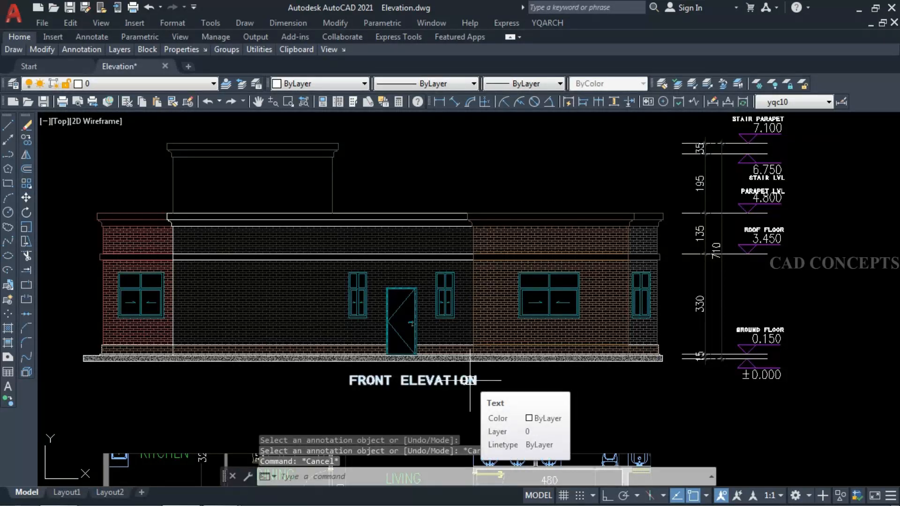
{"action": "scroll", "coordinate": [489, 191], "scroll_direction": "down", "scroll_amount": 1}
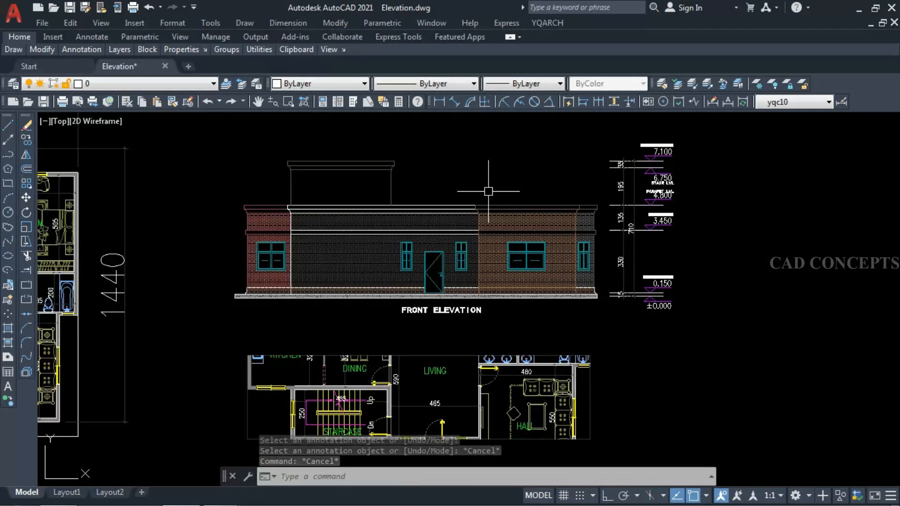
{"action": "middle_click_drag", "start_coordinate": [485, 203], "coordinate": [485, 224]}
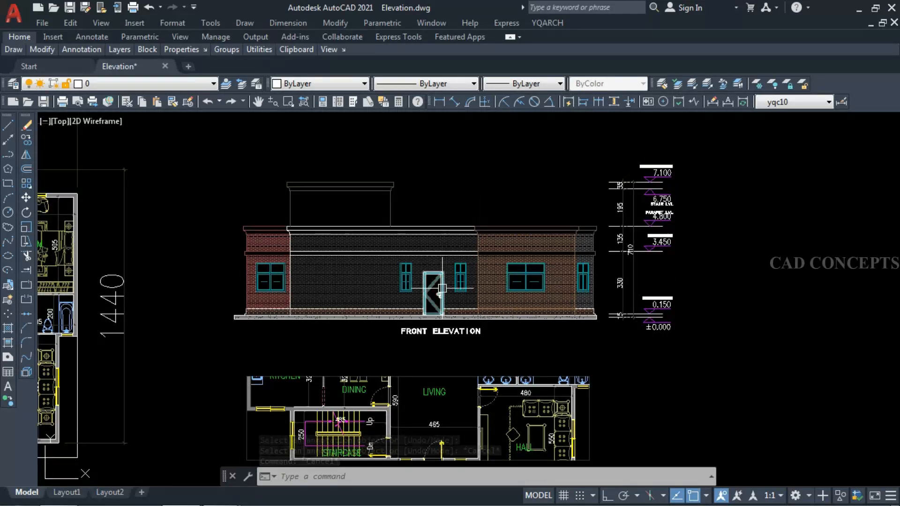
{"action": "middle_click_drag", "start_coordinate": [479, 352], "coordinate": [589, 322]}
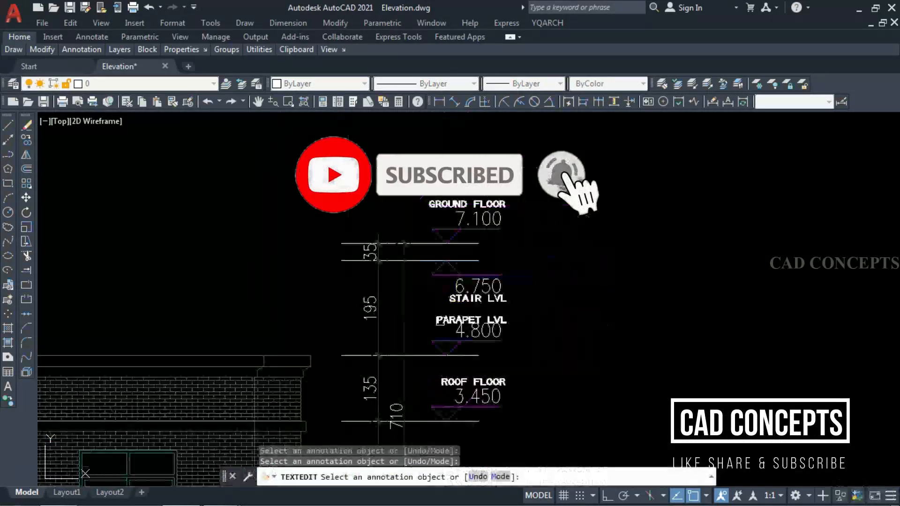
{"action": "scroll", "coordinate": [508, 328], "scroll_direction": "down", "scroll_amount": 10}
{"action": "key", "text": "Escape"}
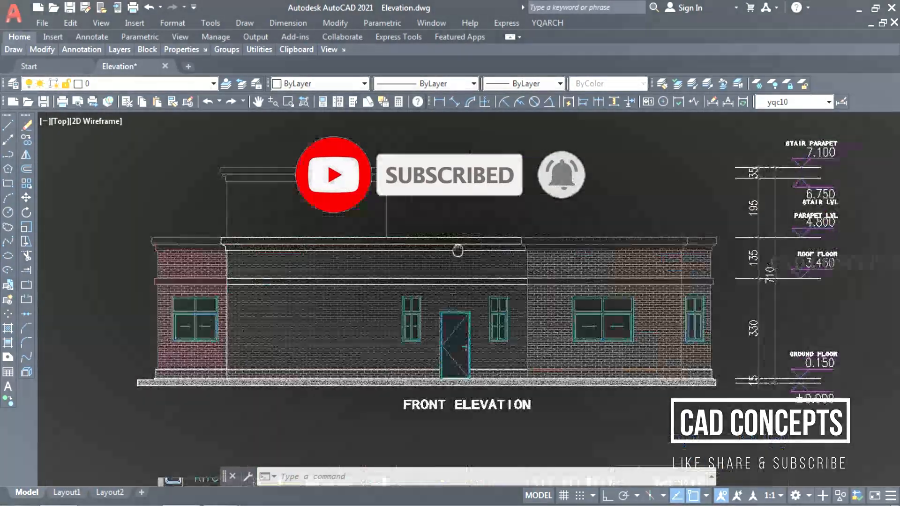